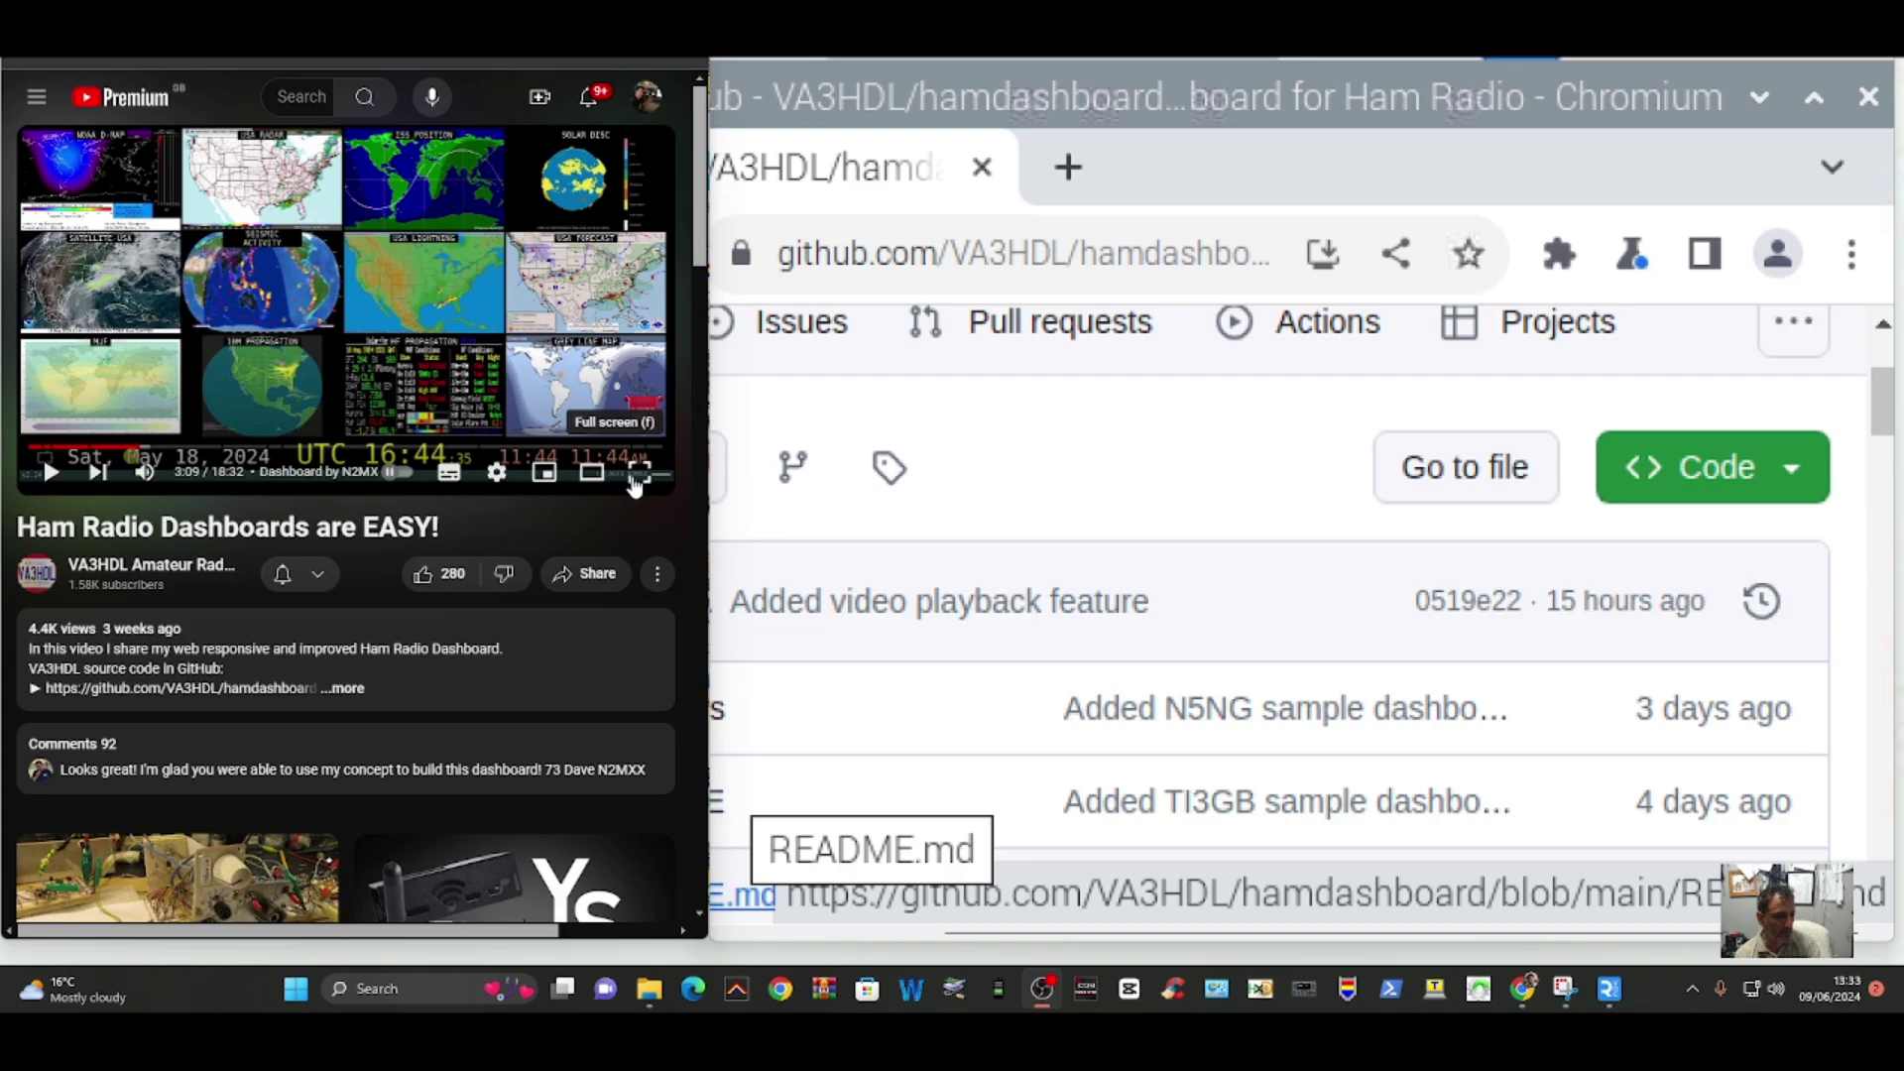
# Step: Exit full-screen playback of the ham dashboard video and go back toward the hamdashboard repository
pyautogui.click(639, 472)
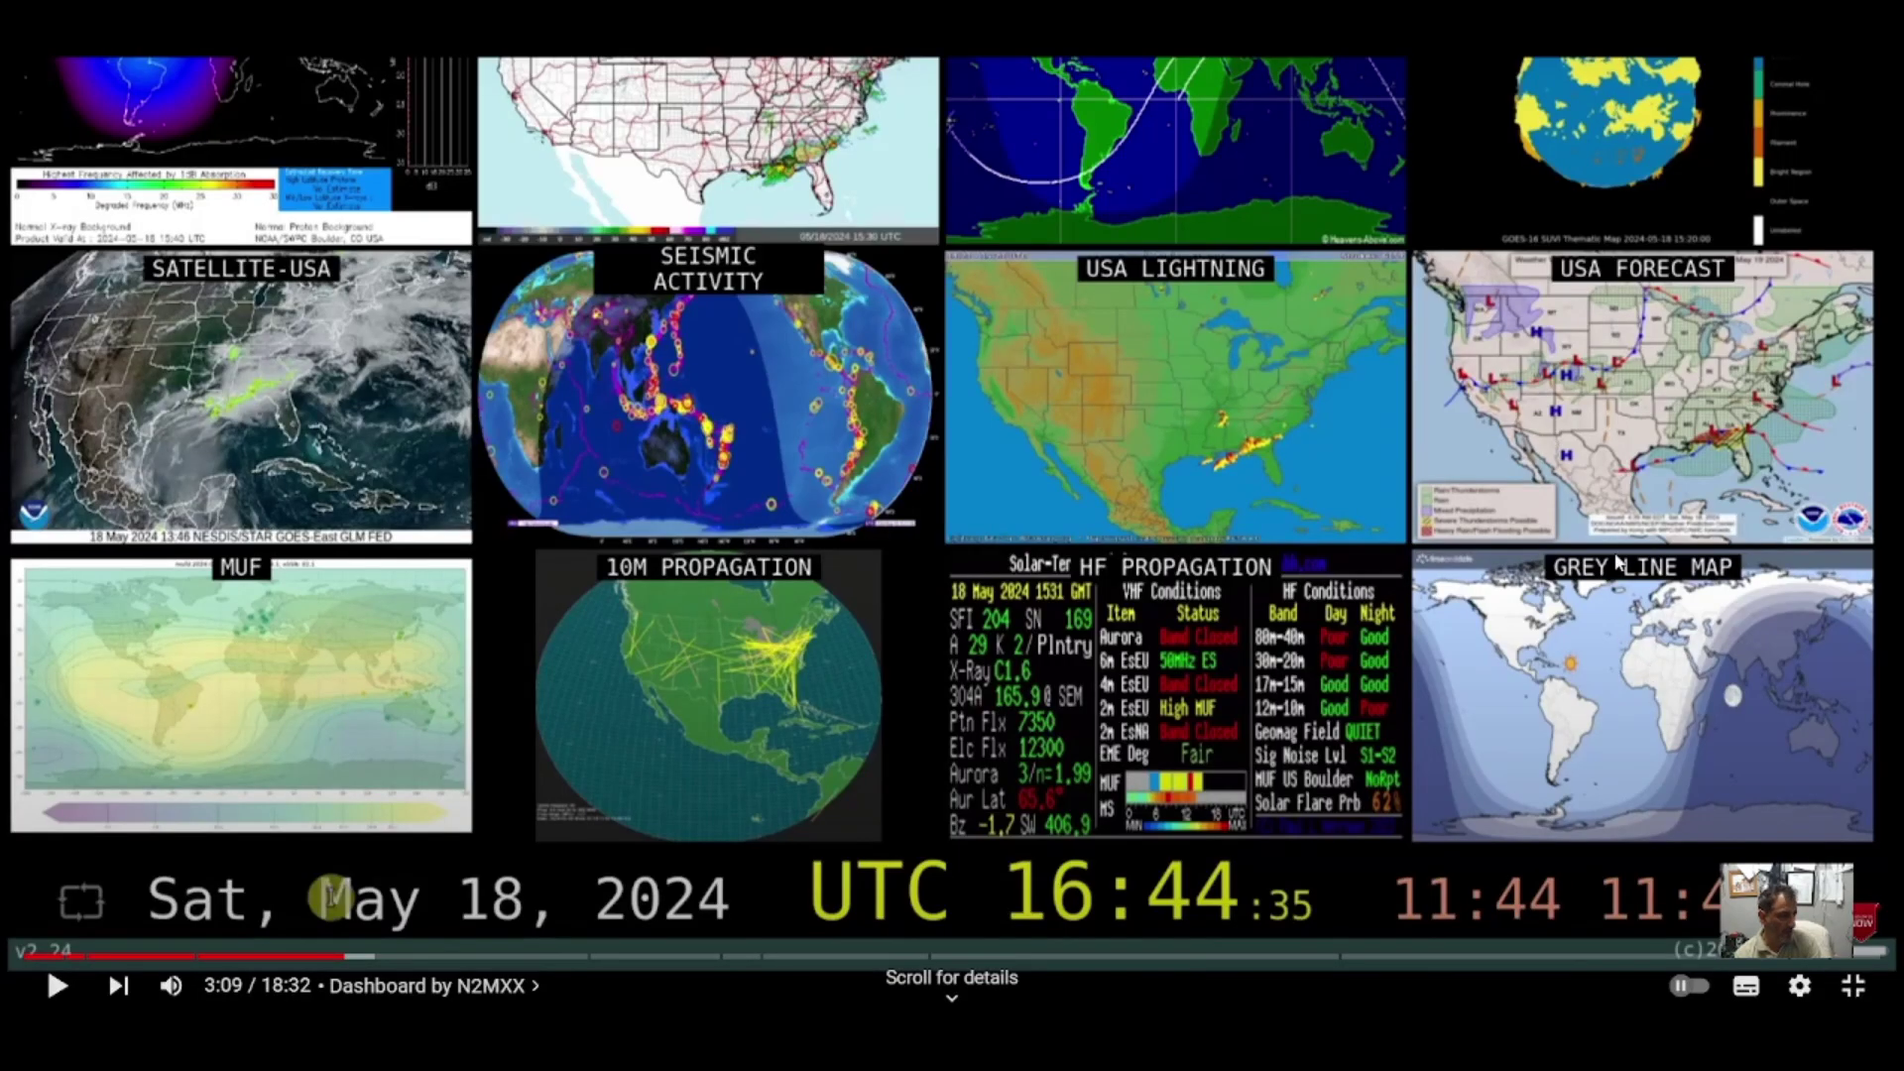
pyautogui.press('Escape')
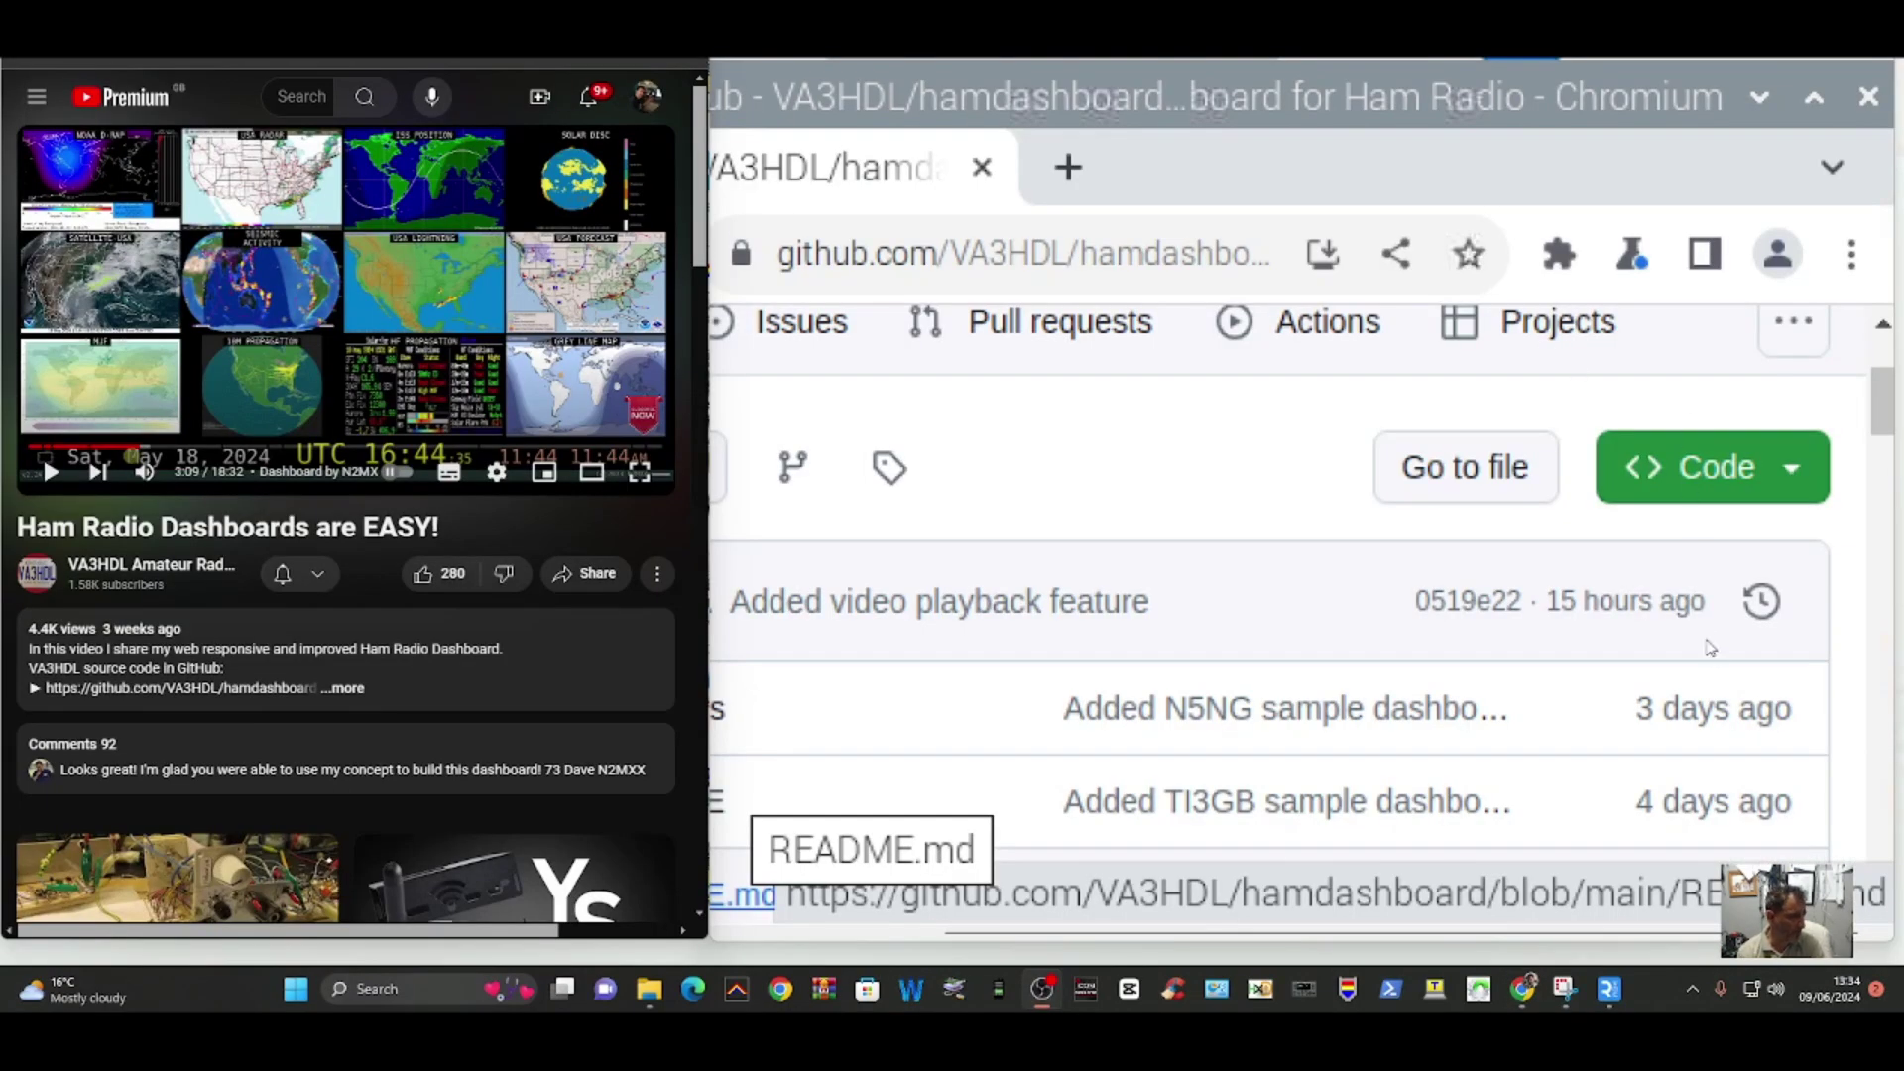
pyautogui.hotkey('alt', 'Left')
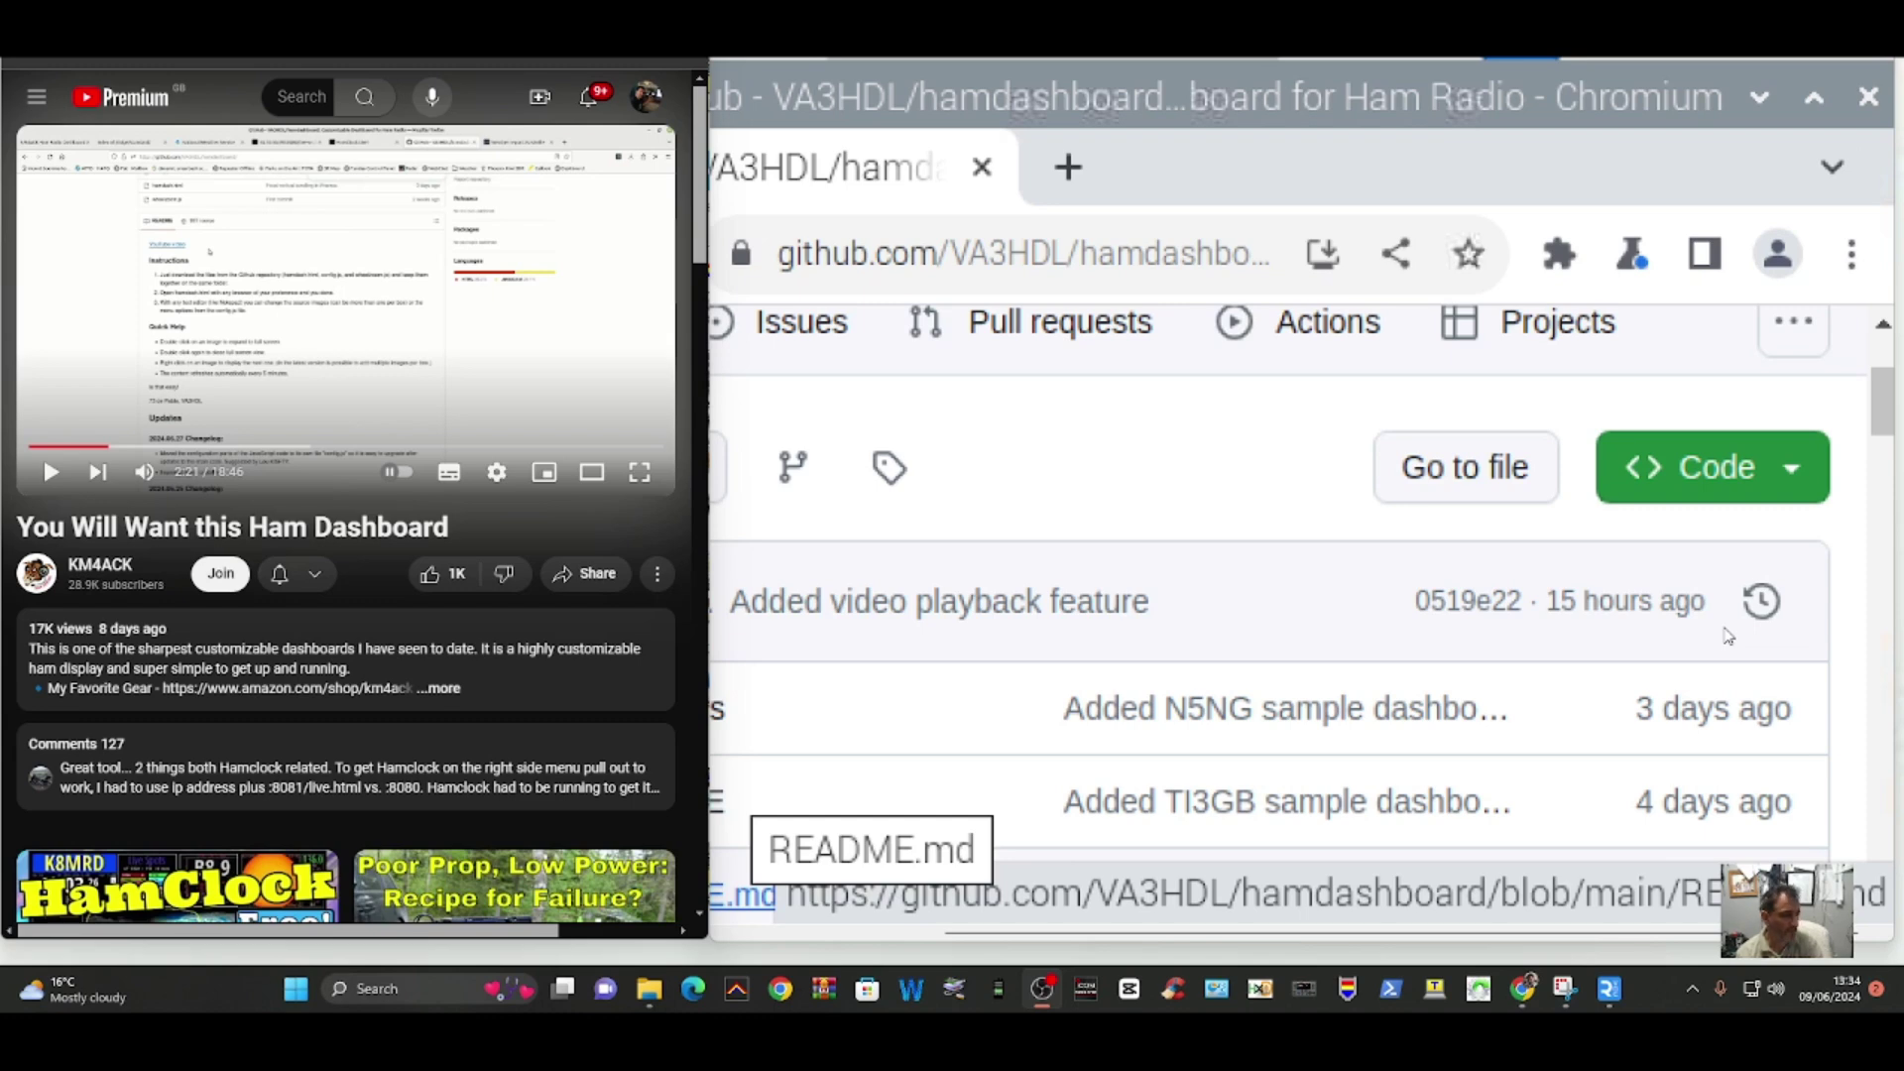
pyautogui.hotkey('alt', 'Left')
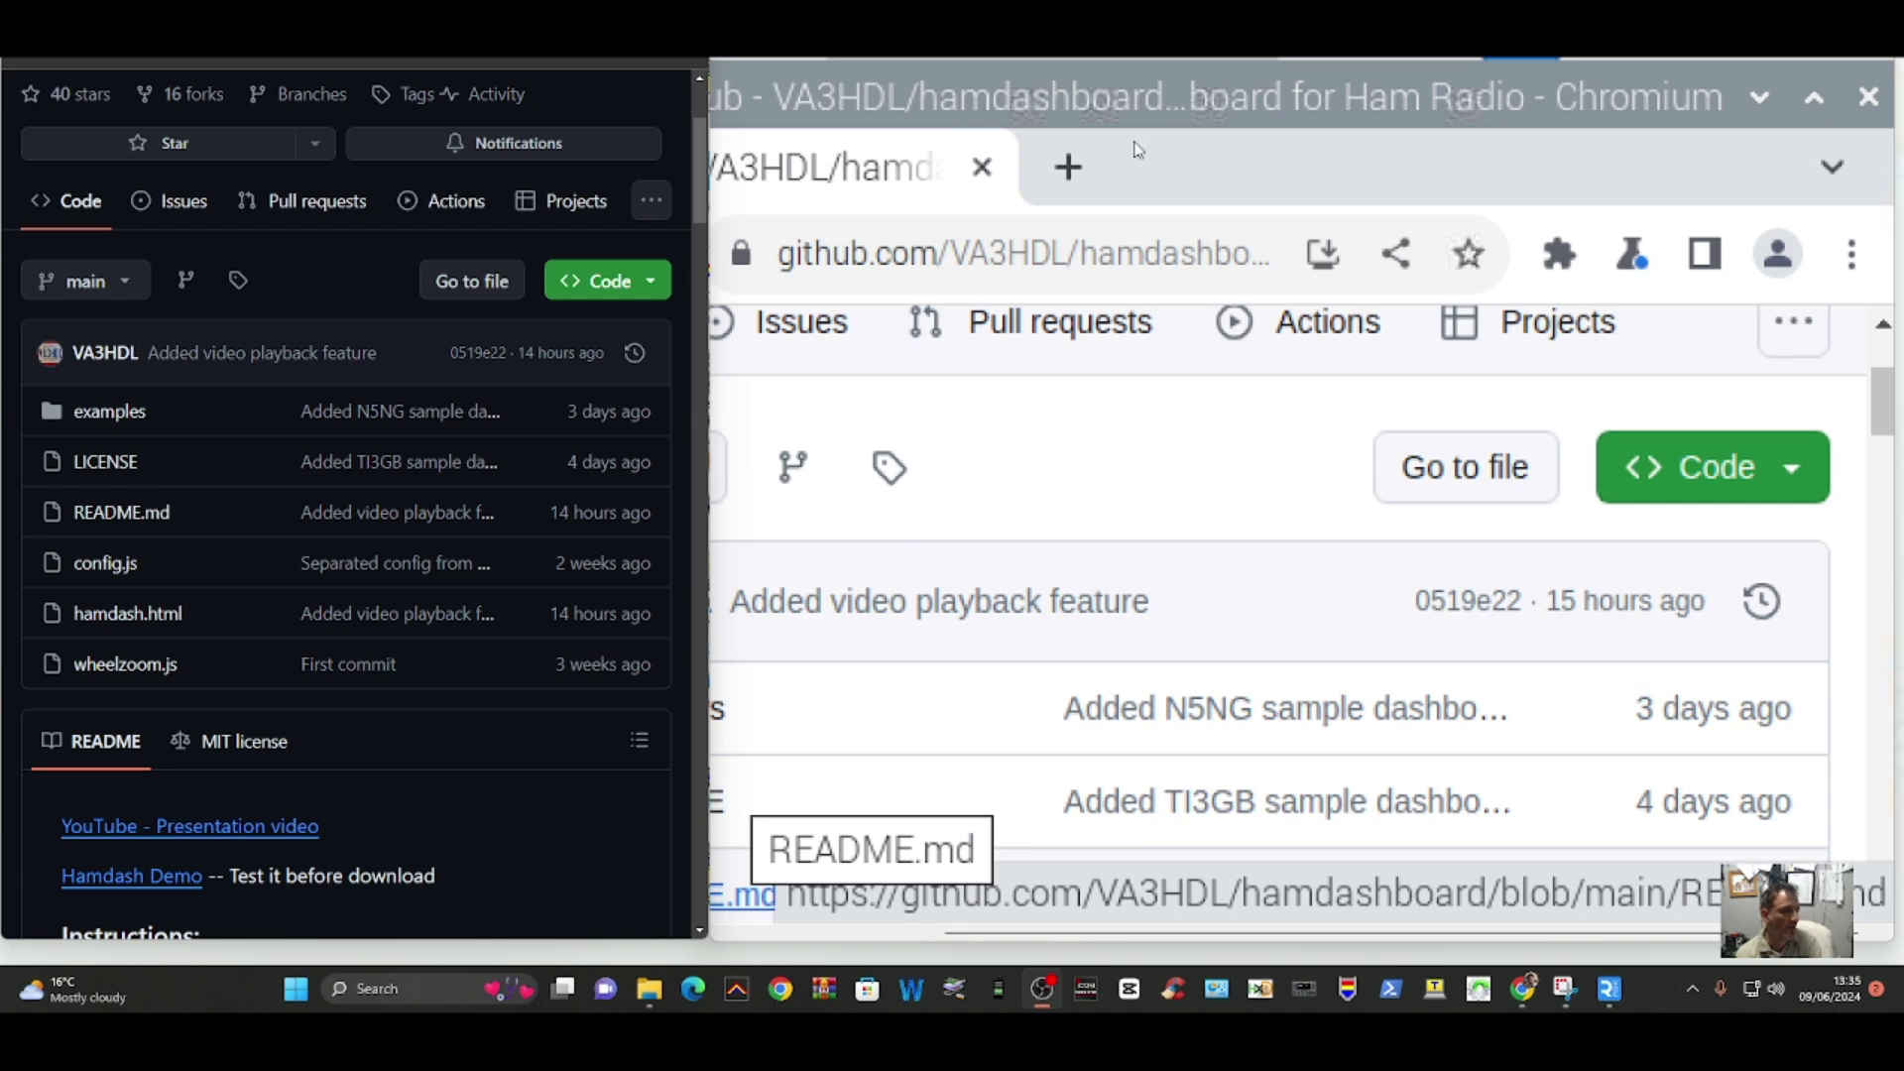
# Step: Download the hamdashboard repository as hamdashboard-main.zip from the Code menu's Download ZIP option
pyautogui.click(1786, 481)
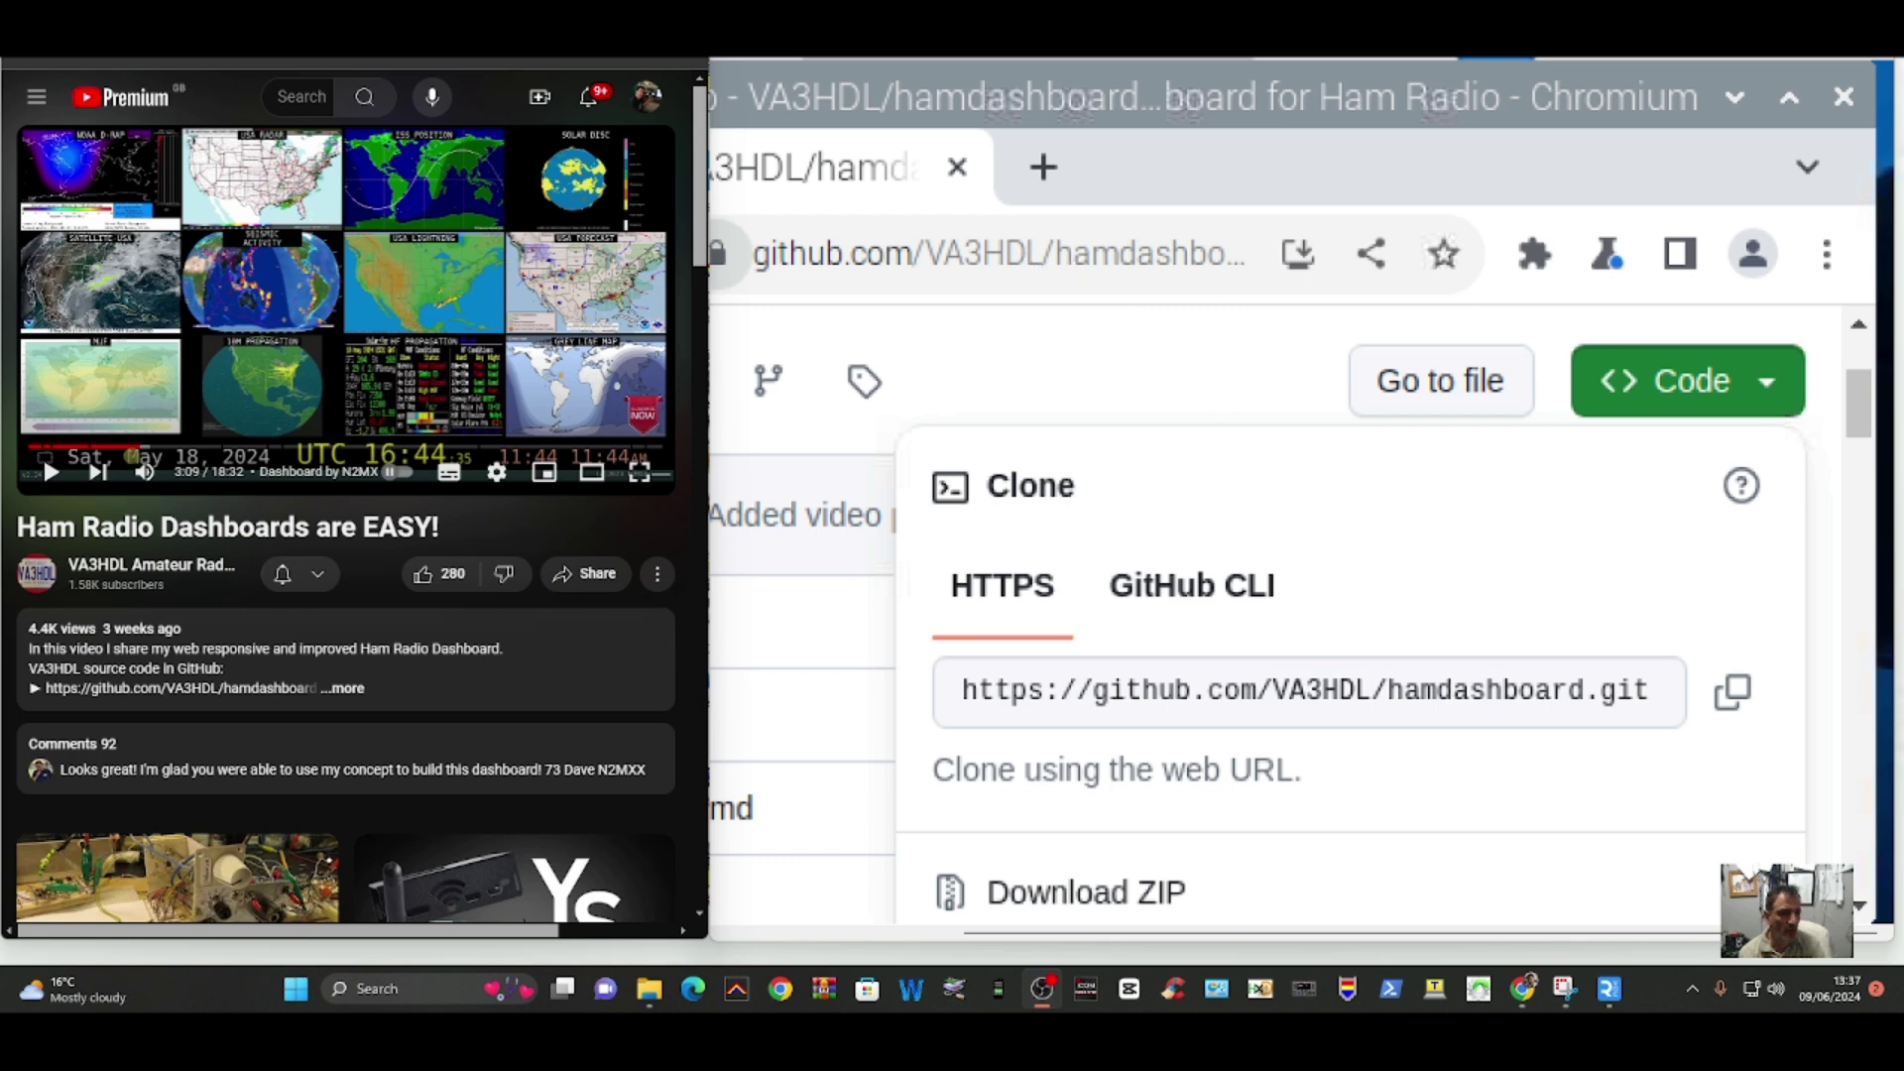
pyautogui.hotkey('alt', 'Tab')
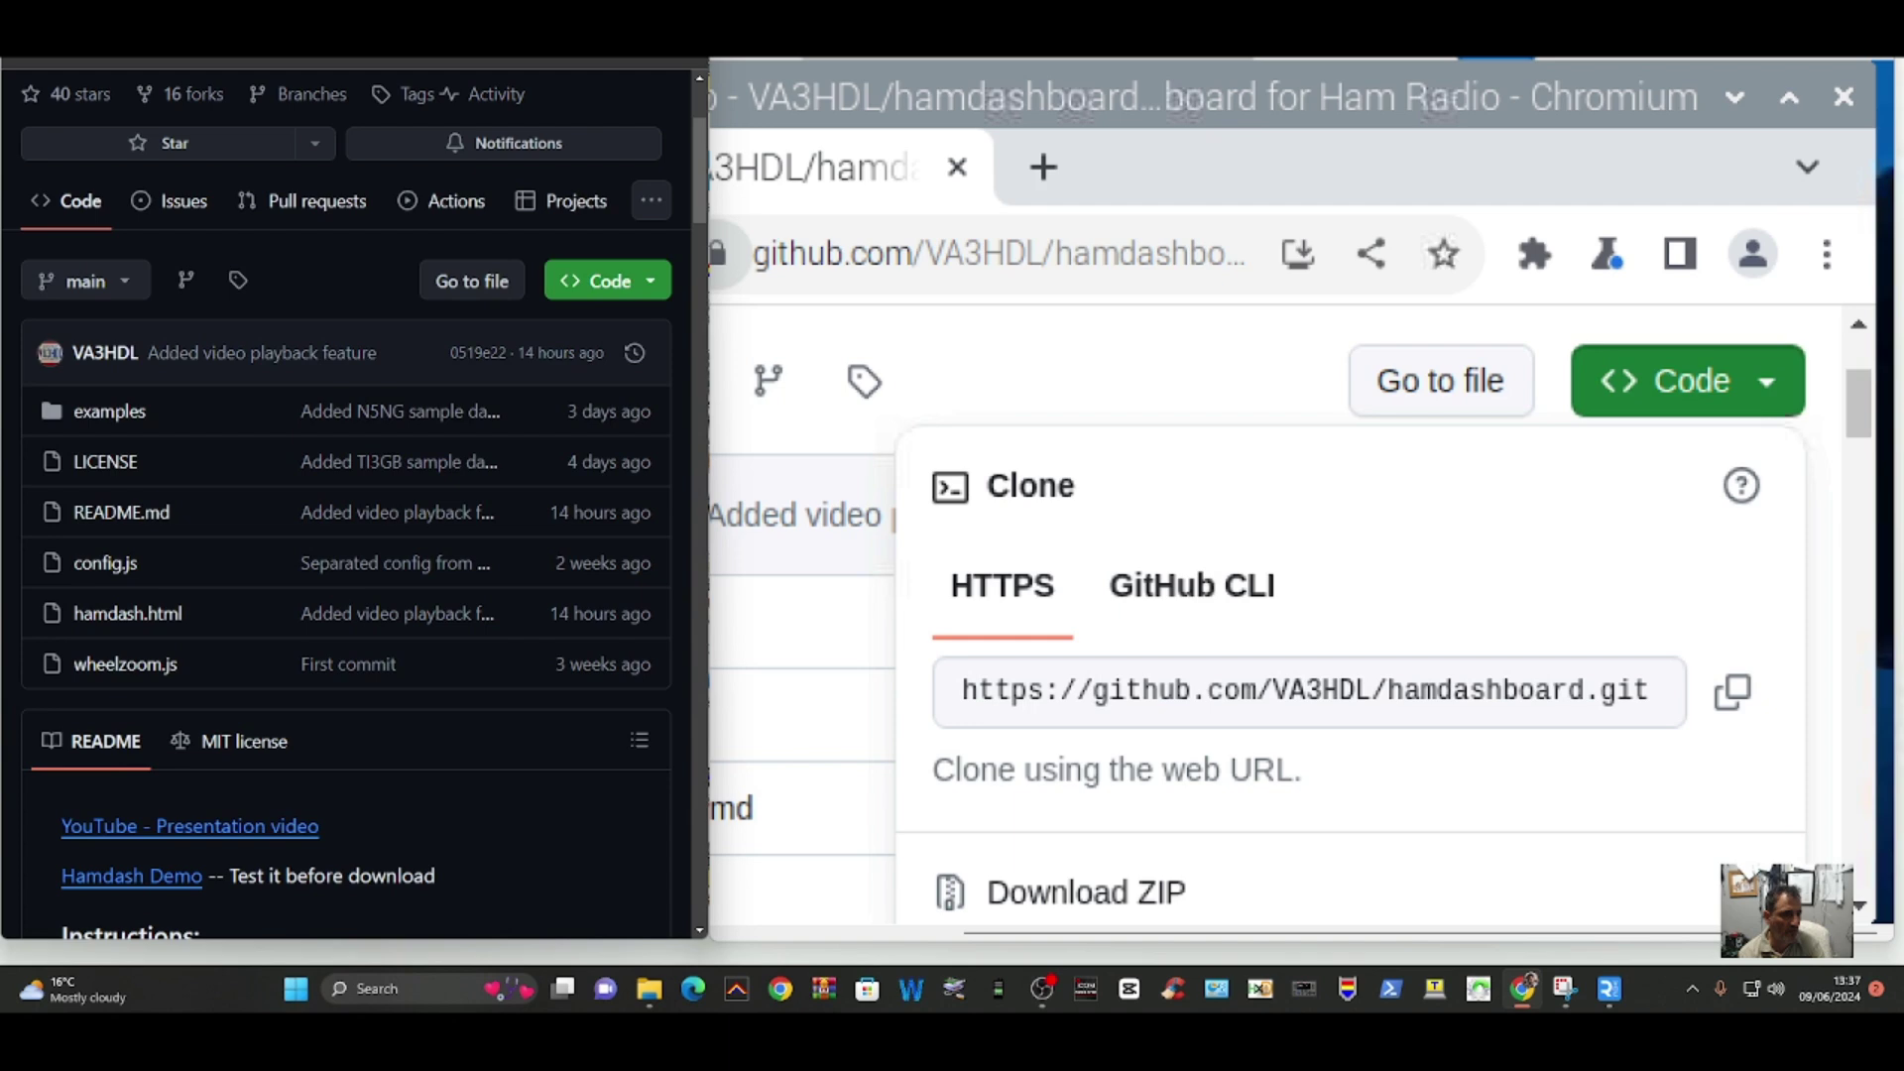
pyautogui.click(570, 174)
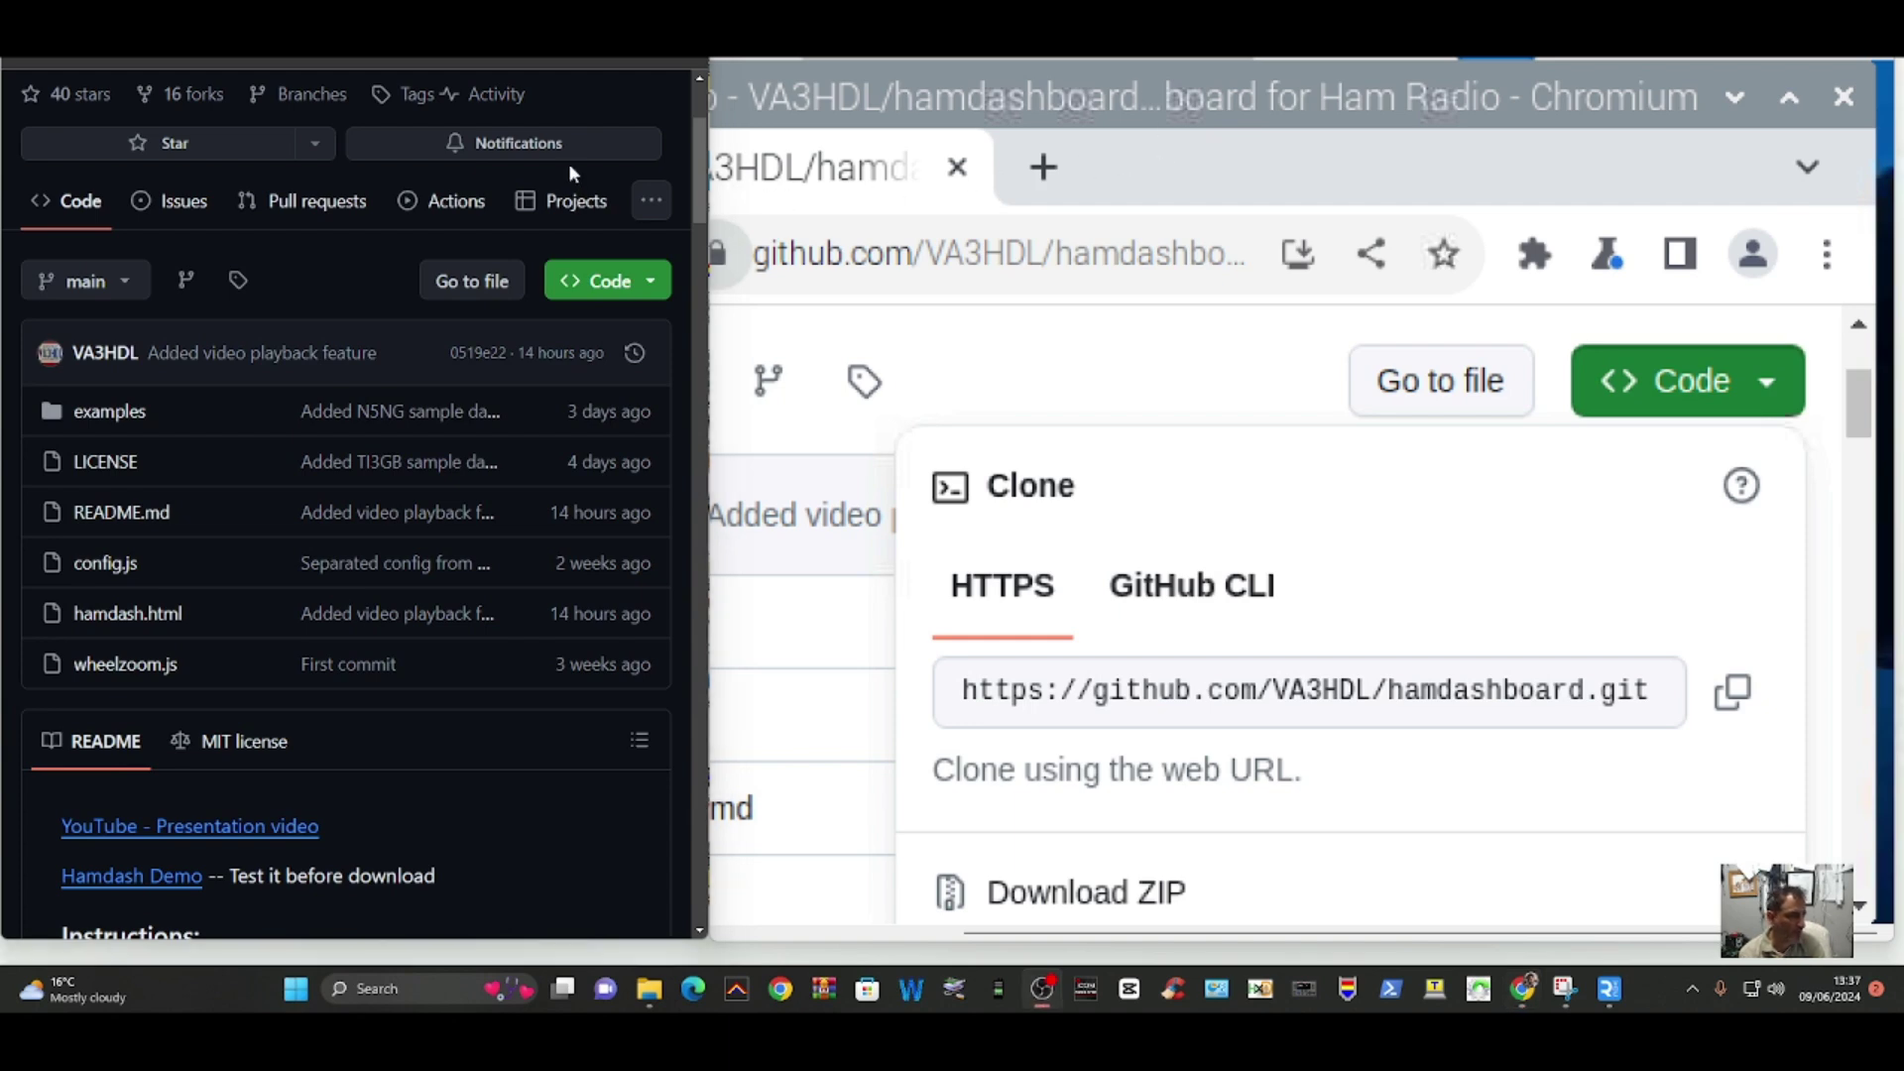
pyautogui.click(1767, 392)
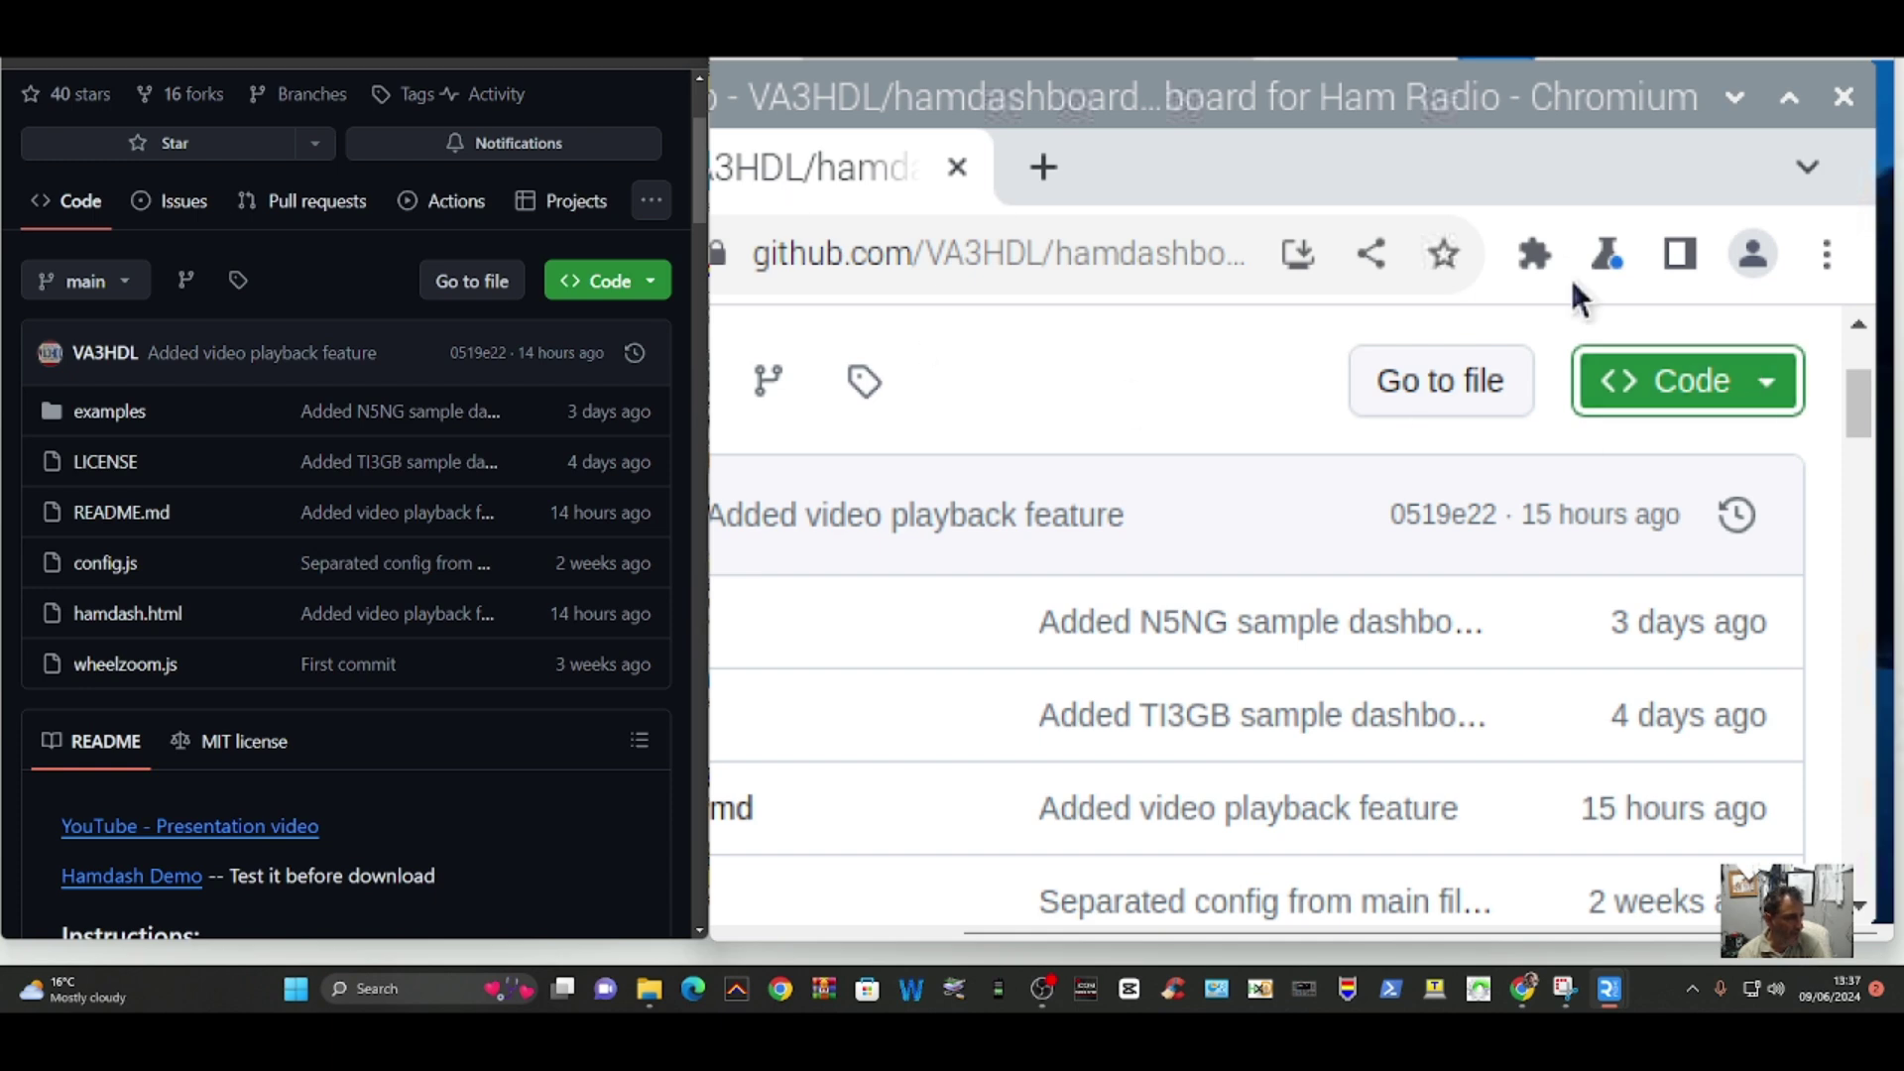
pyautogui.click(1766, 392)
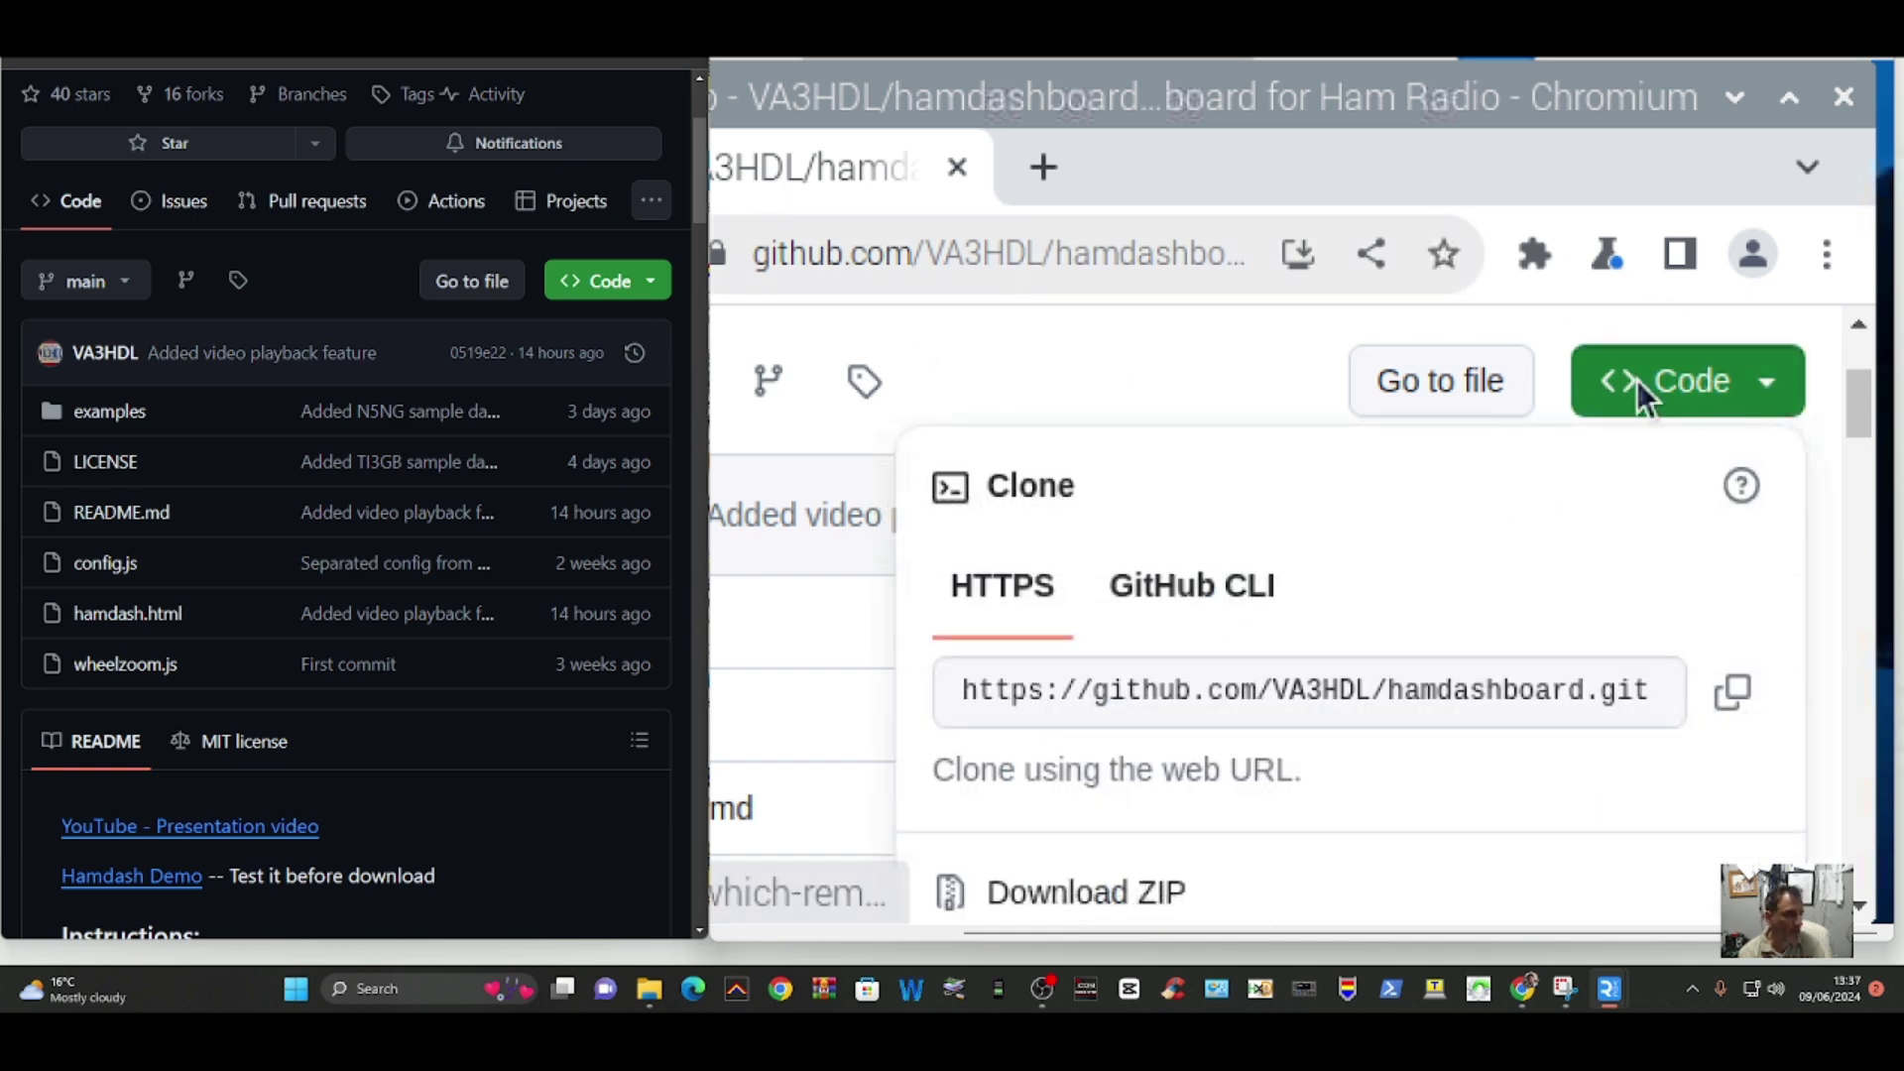
pyautogui.scroll(-3, 1468, 506)
pyautogui.scroll(-4, 1416, 497)
pyautogui.scroll(5, 1276, 427)
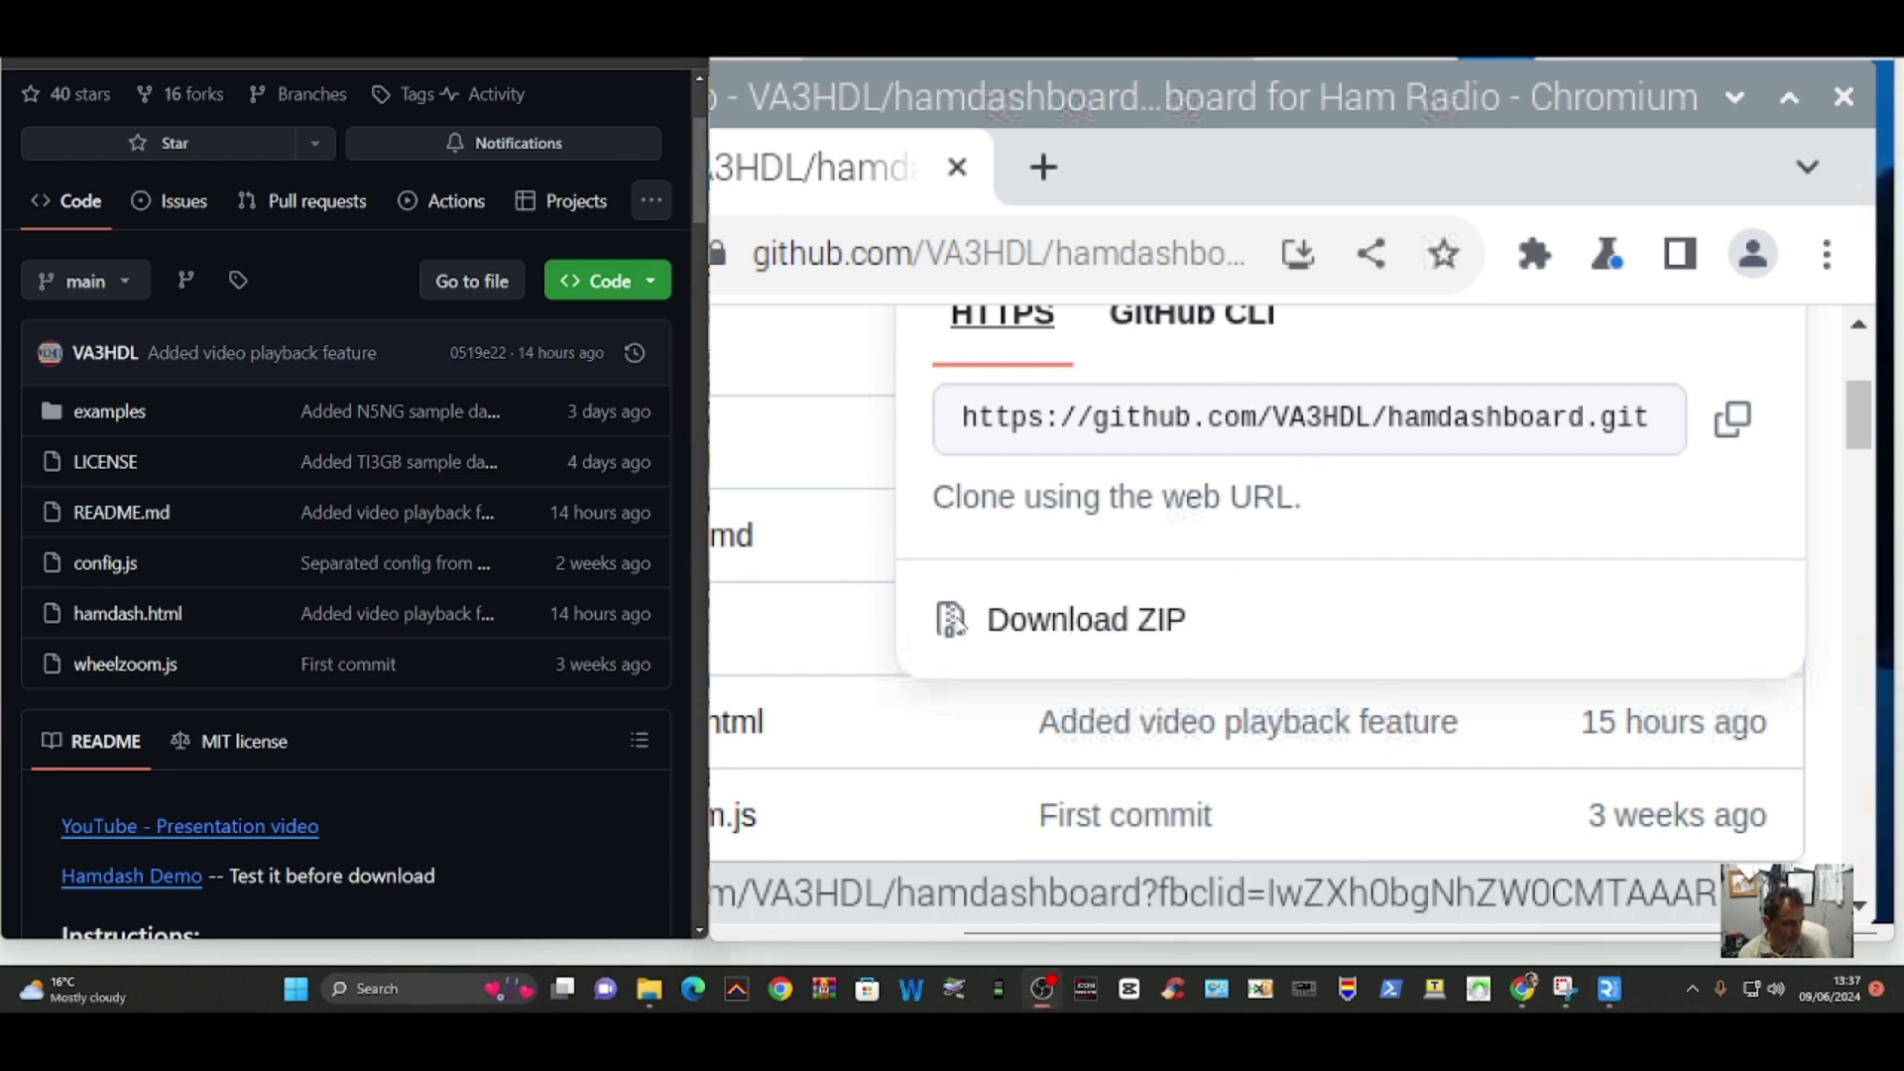
pyautogui.click(1086, 619)
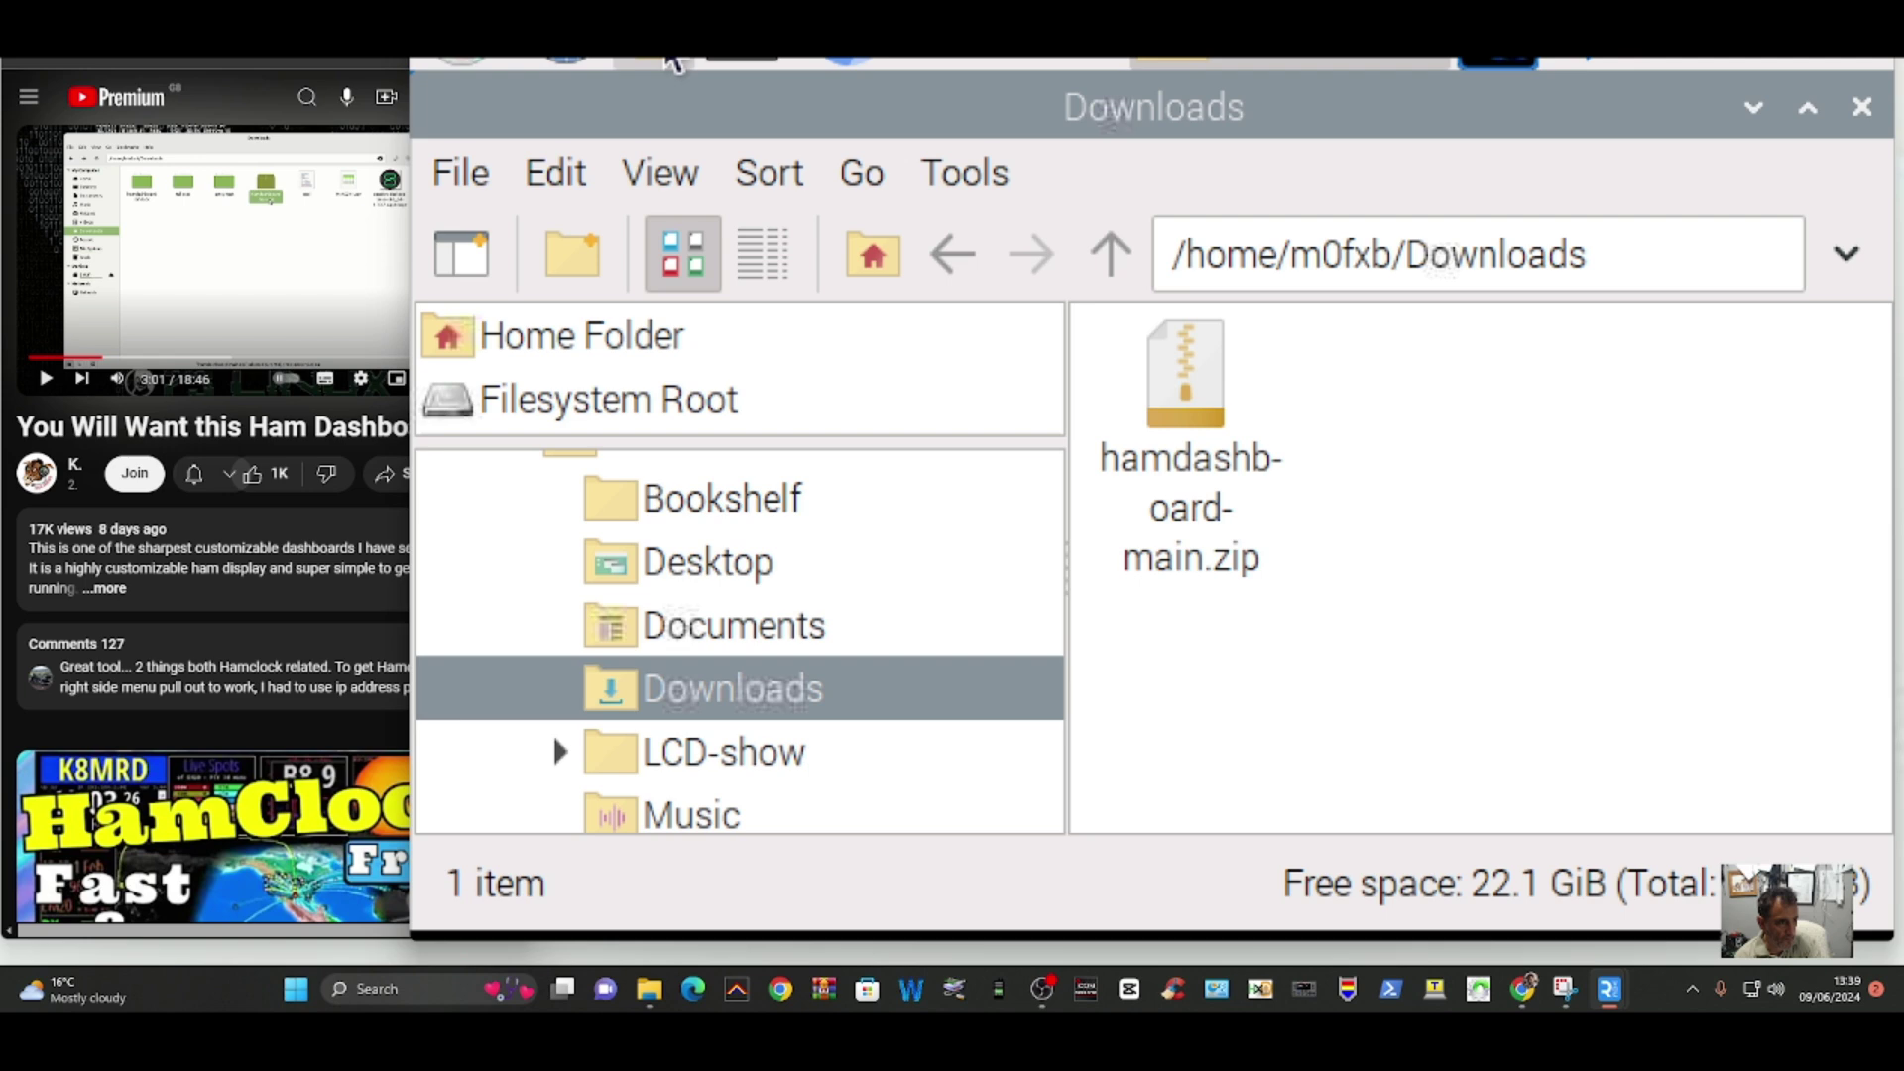
# Step: Open a new file manager window showing the Downloads folder
pyautogui.click(667, 62)
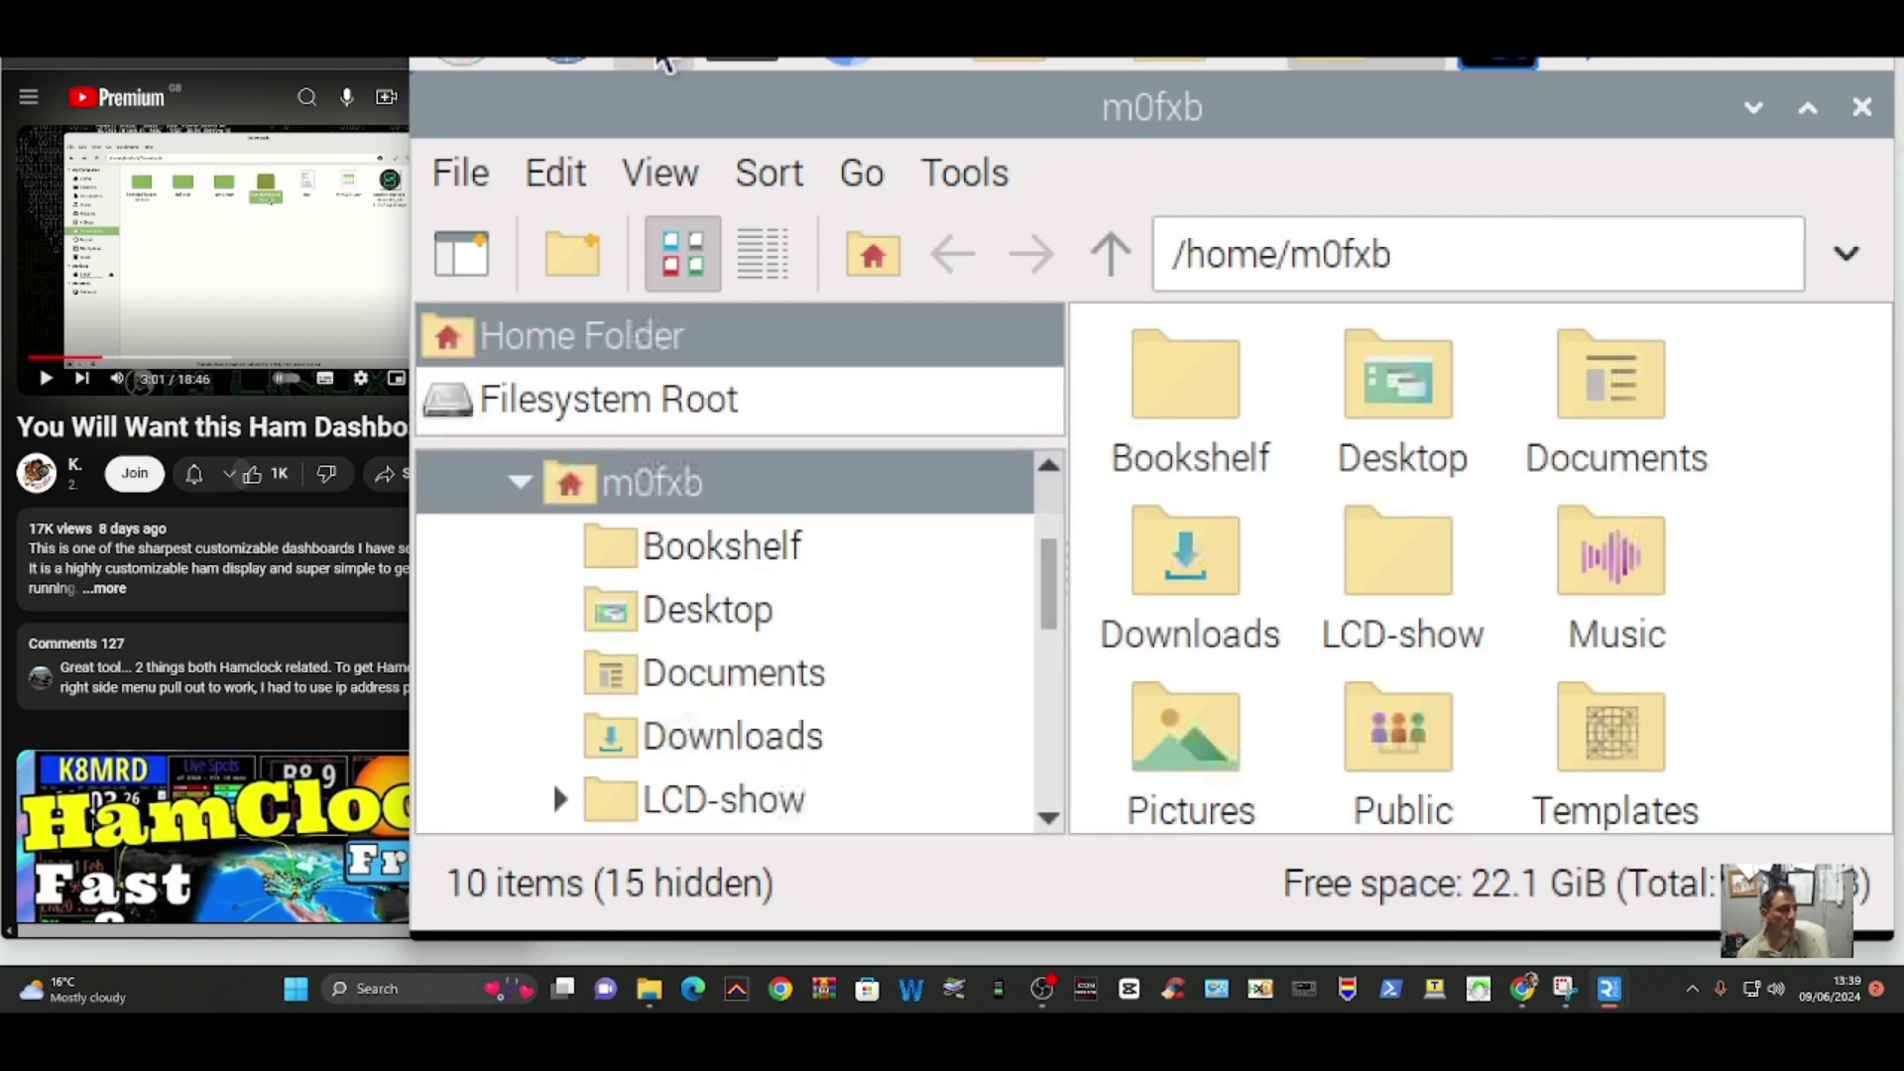
pyautogui.scroll(-2, 823, 585)
pyautogui.scroll(1, 838, 598)
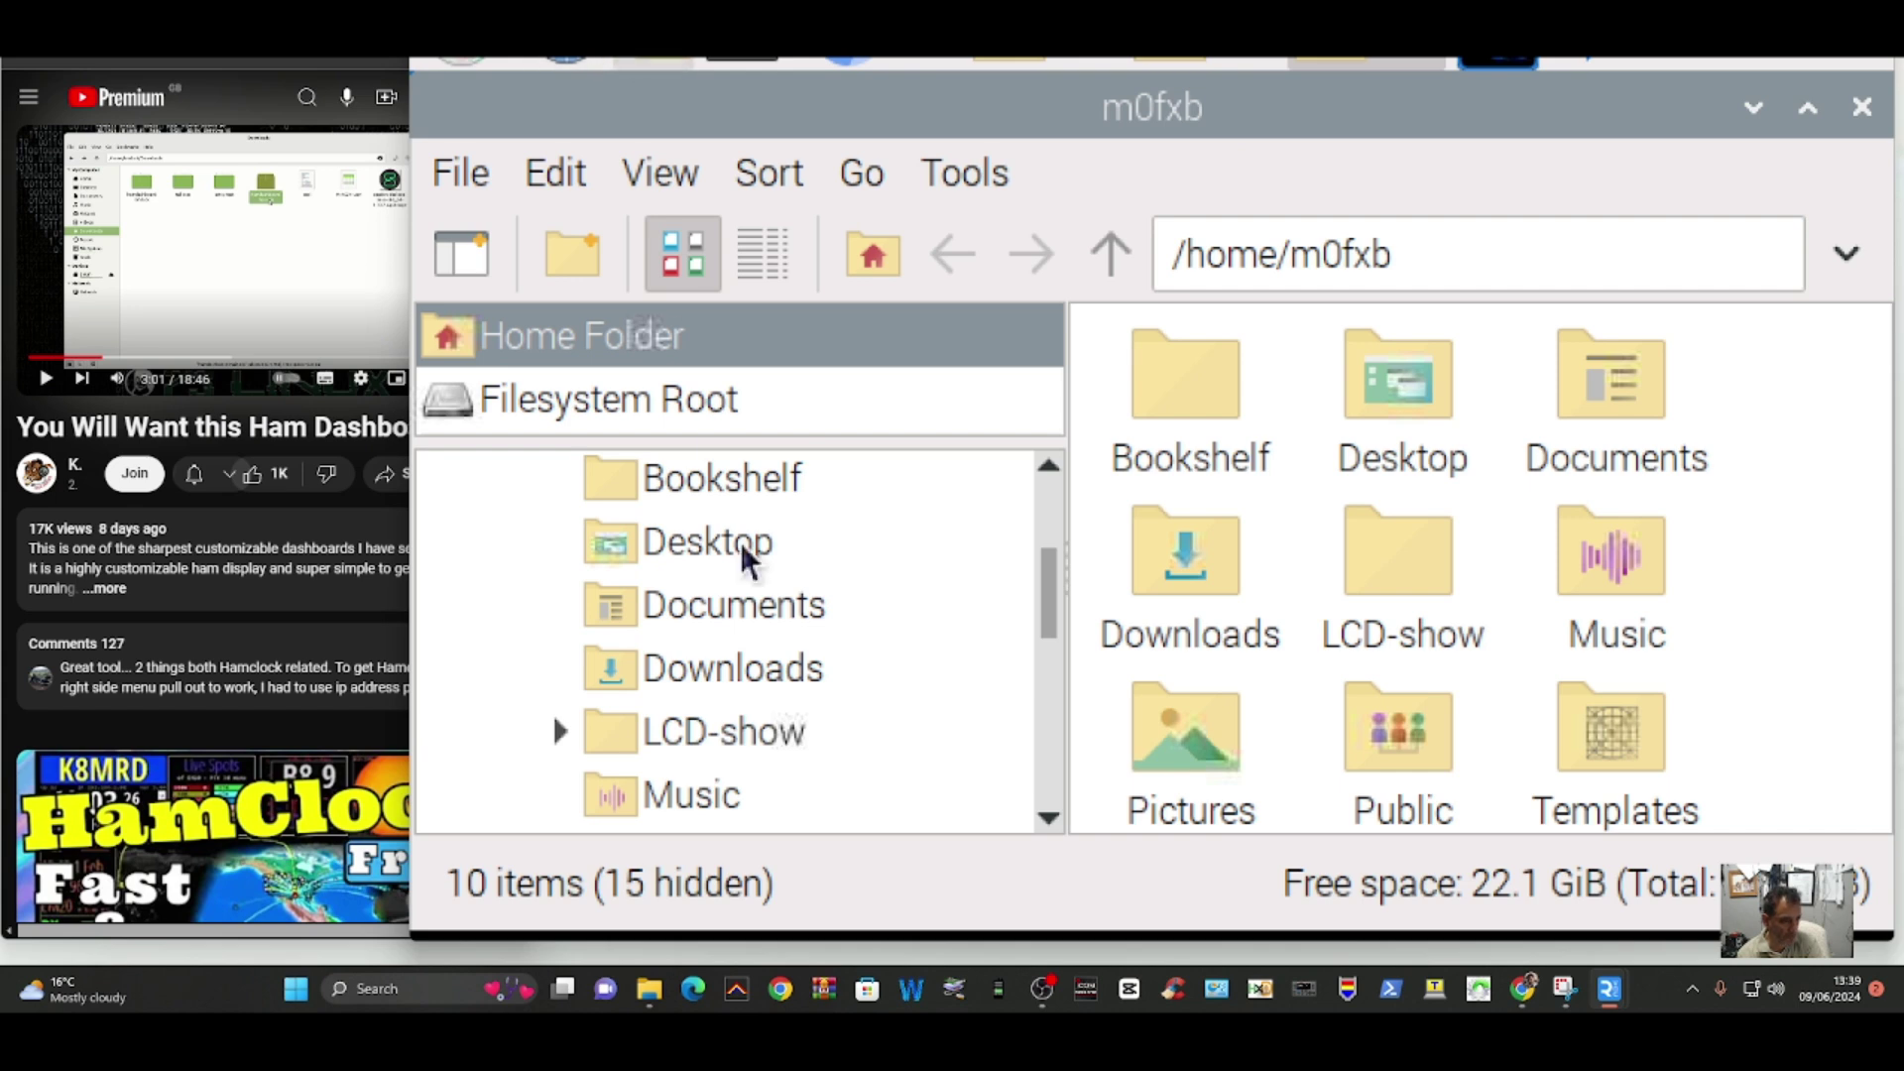
pyautogui.click(768, 682)
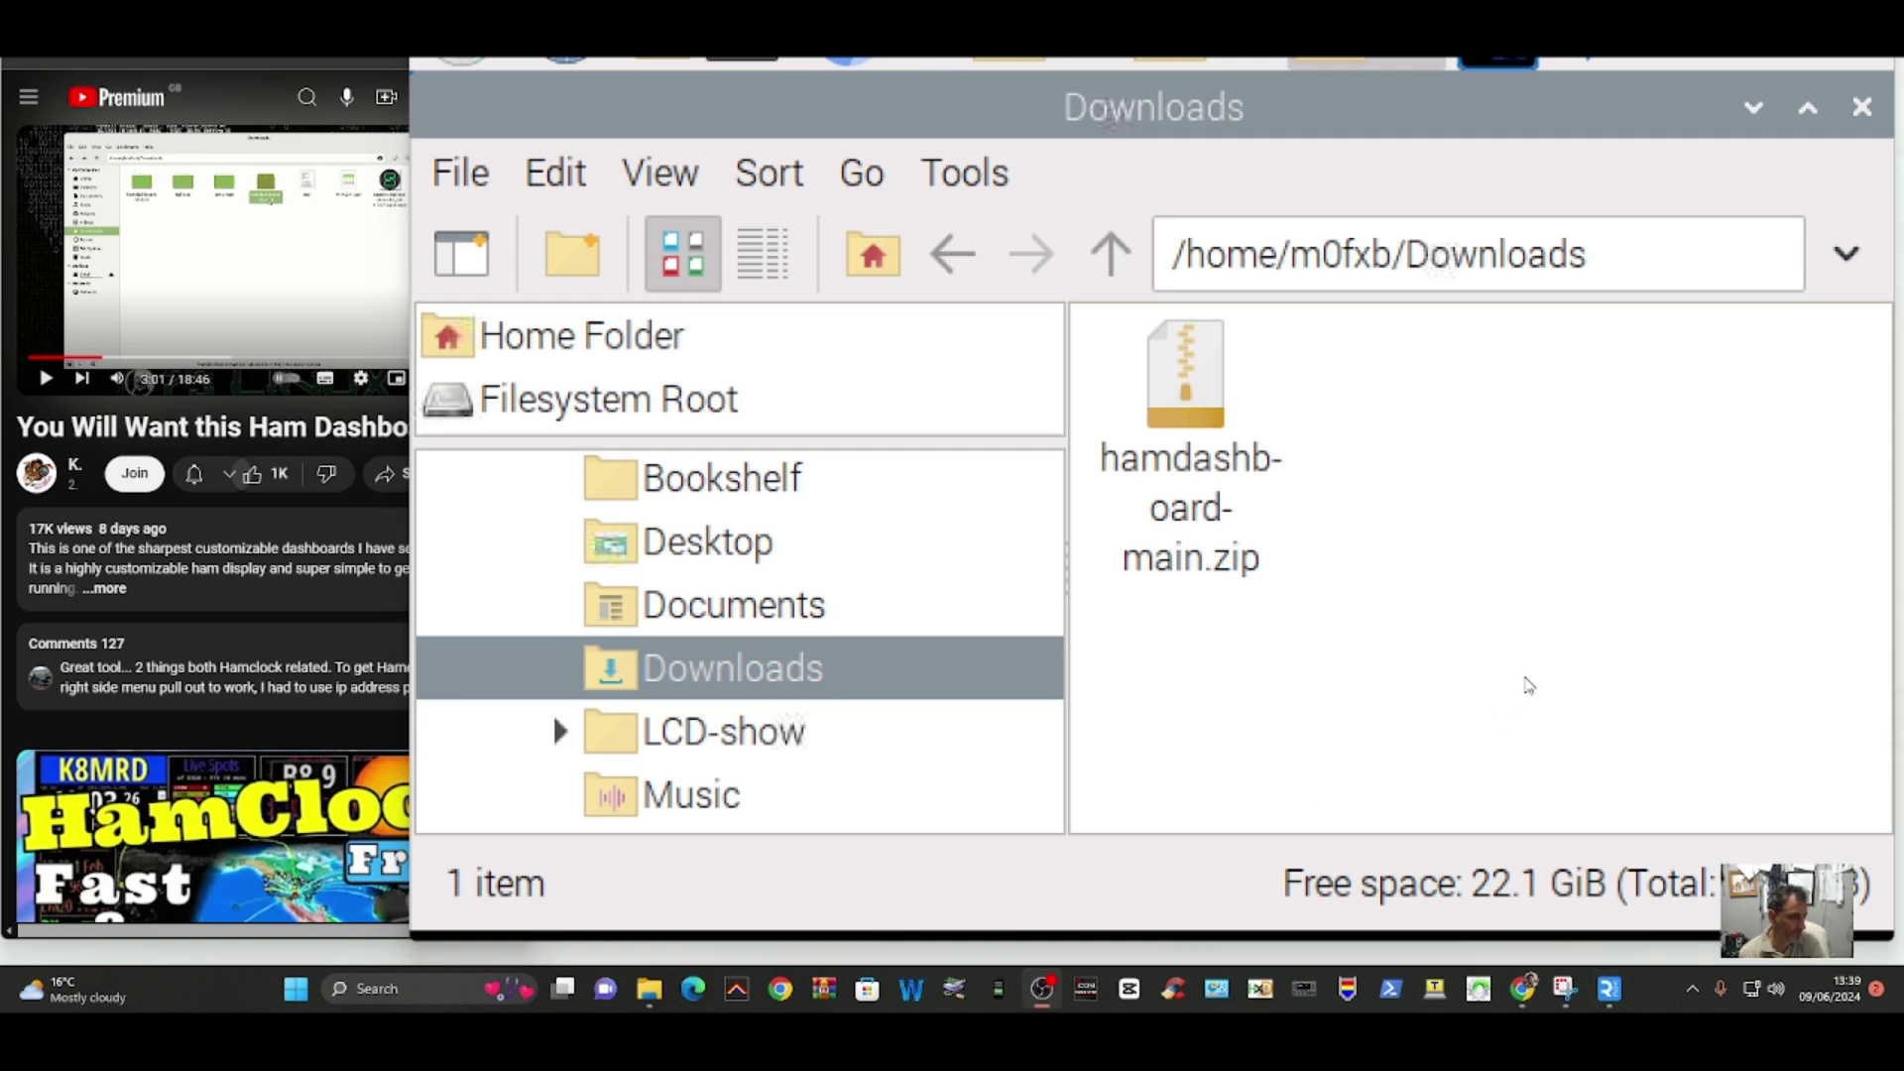
# Step: Extract hamdashboard-main.zip in Downloads and open the resulting hamdashboard-main folder
pyautogui.rightClick(1180, 404)
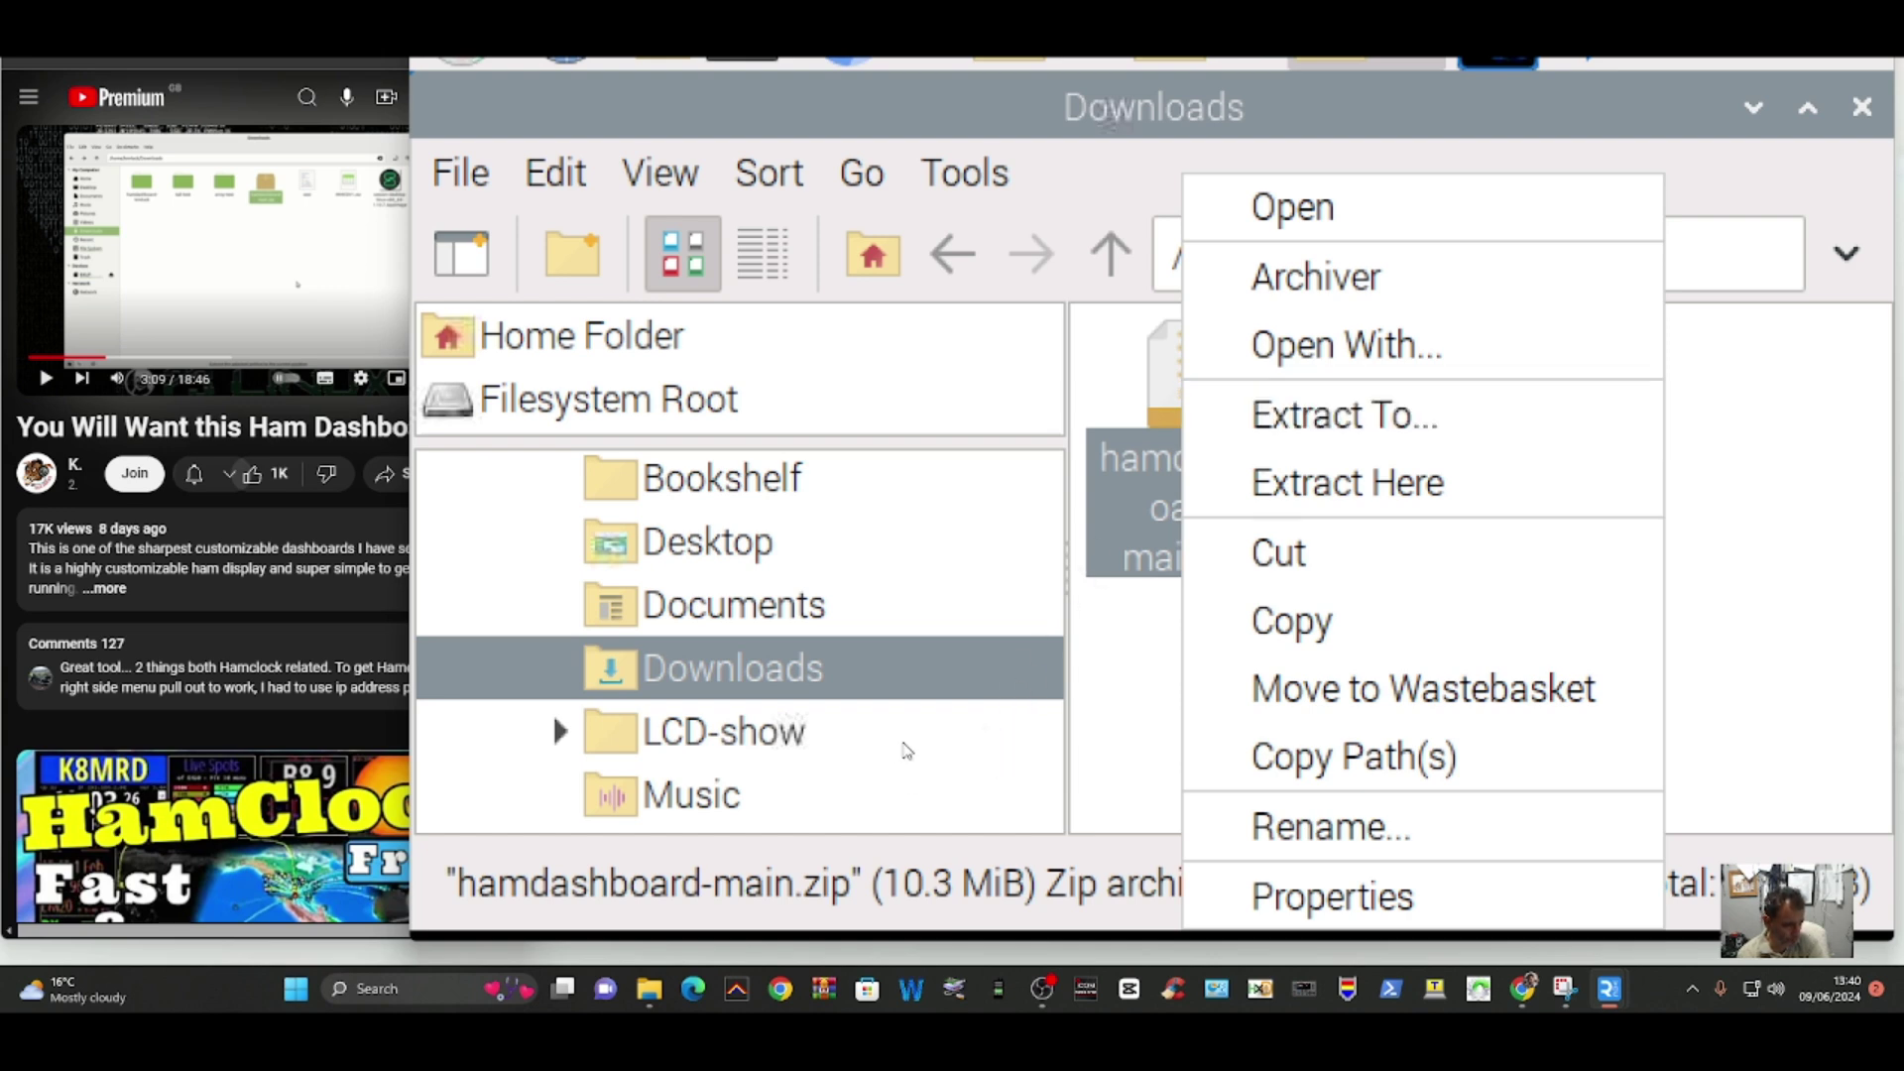
pyautogui.click(1319, 504)
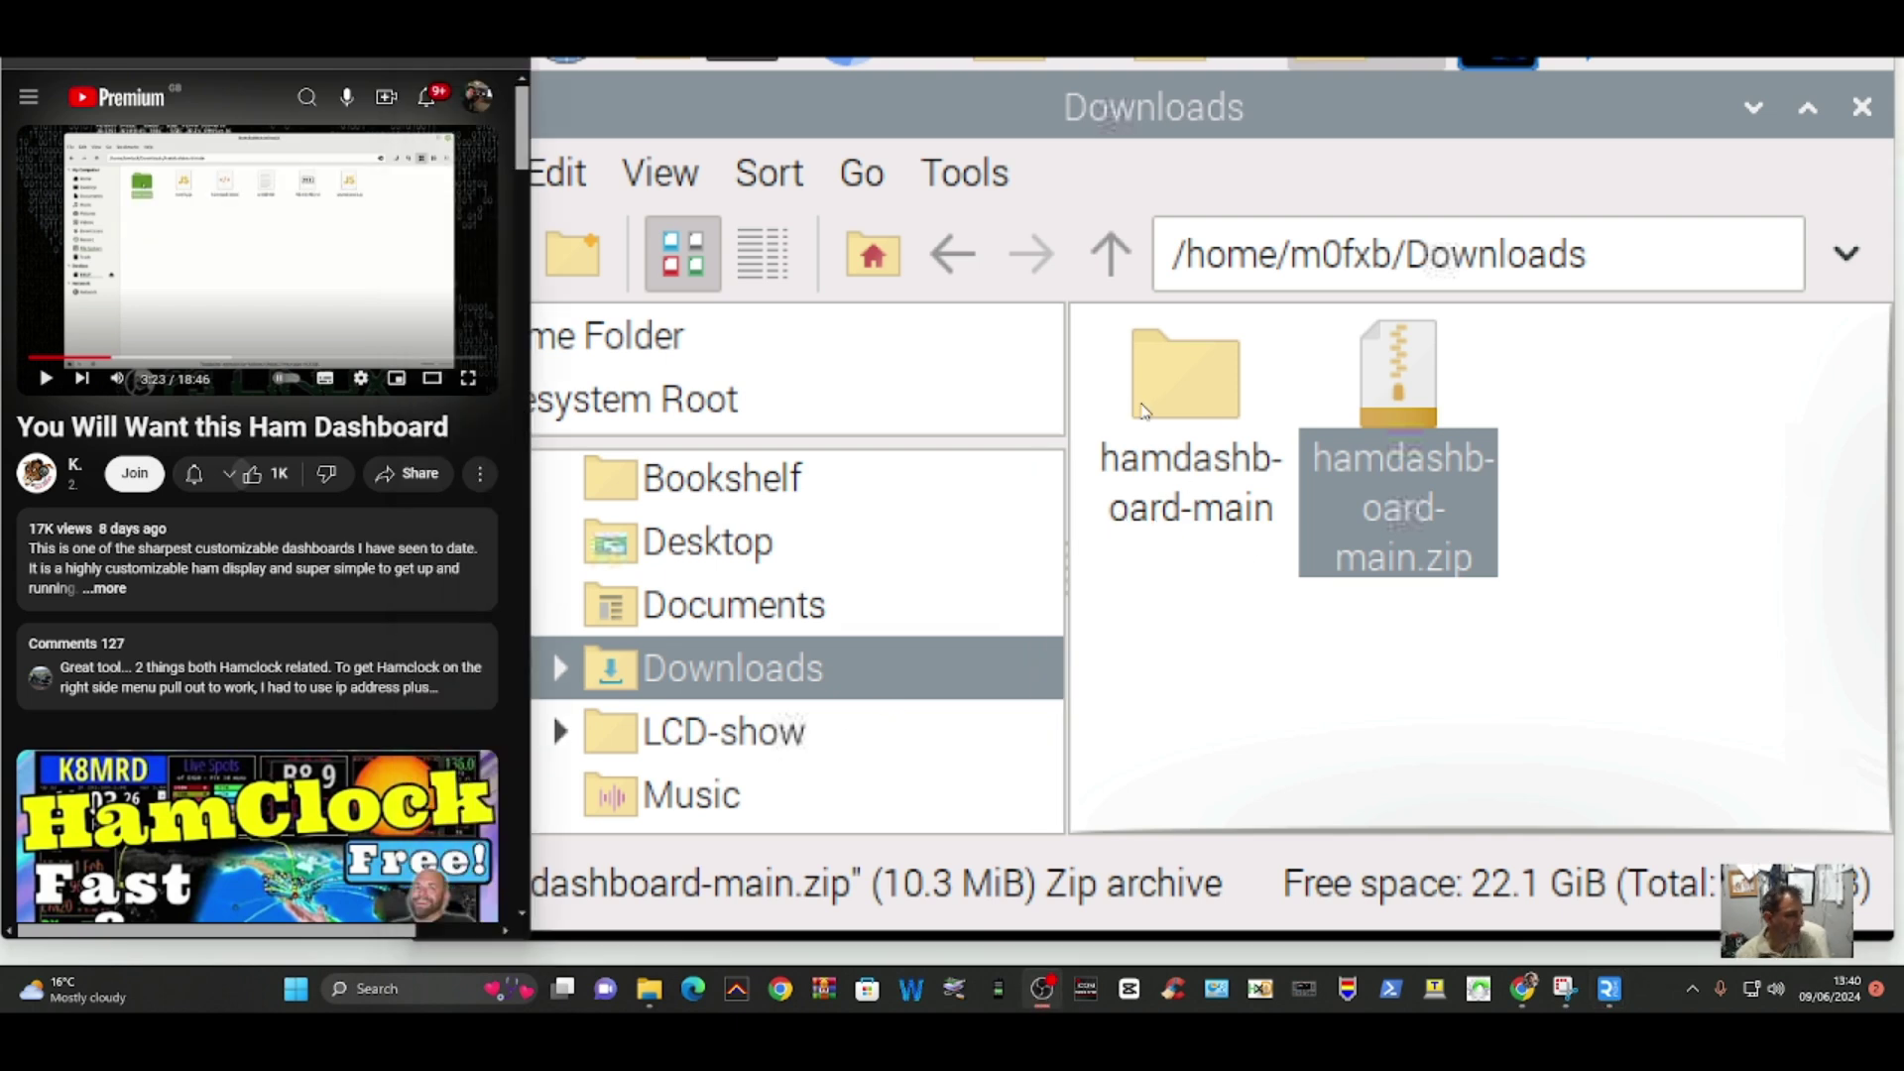
pyautogui.click(1186, 382)
pyautogui.doubleClick(1187, 386)
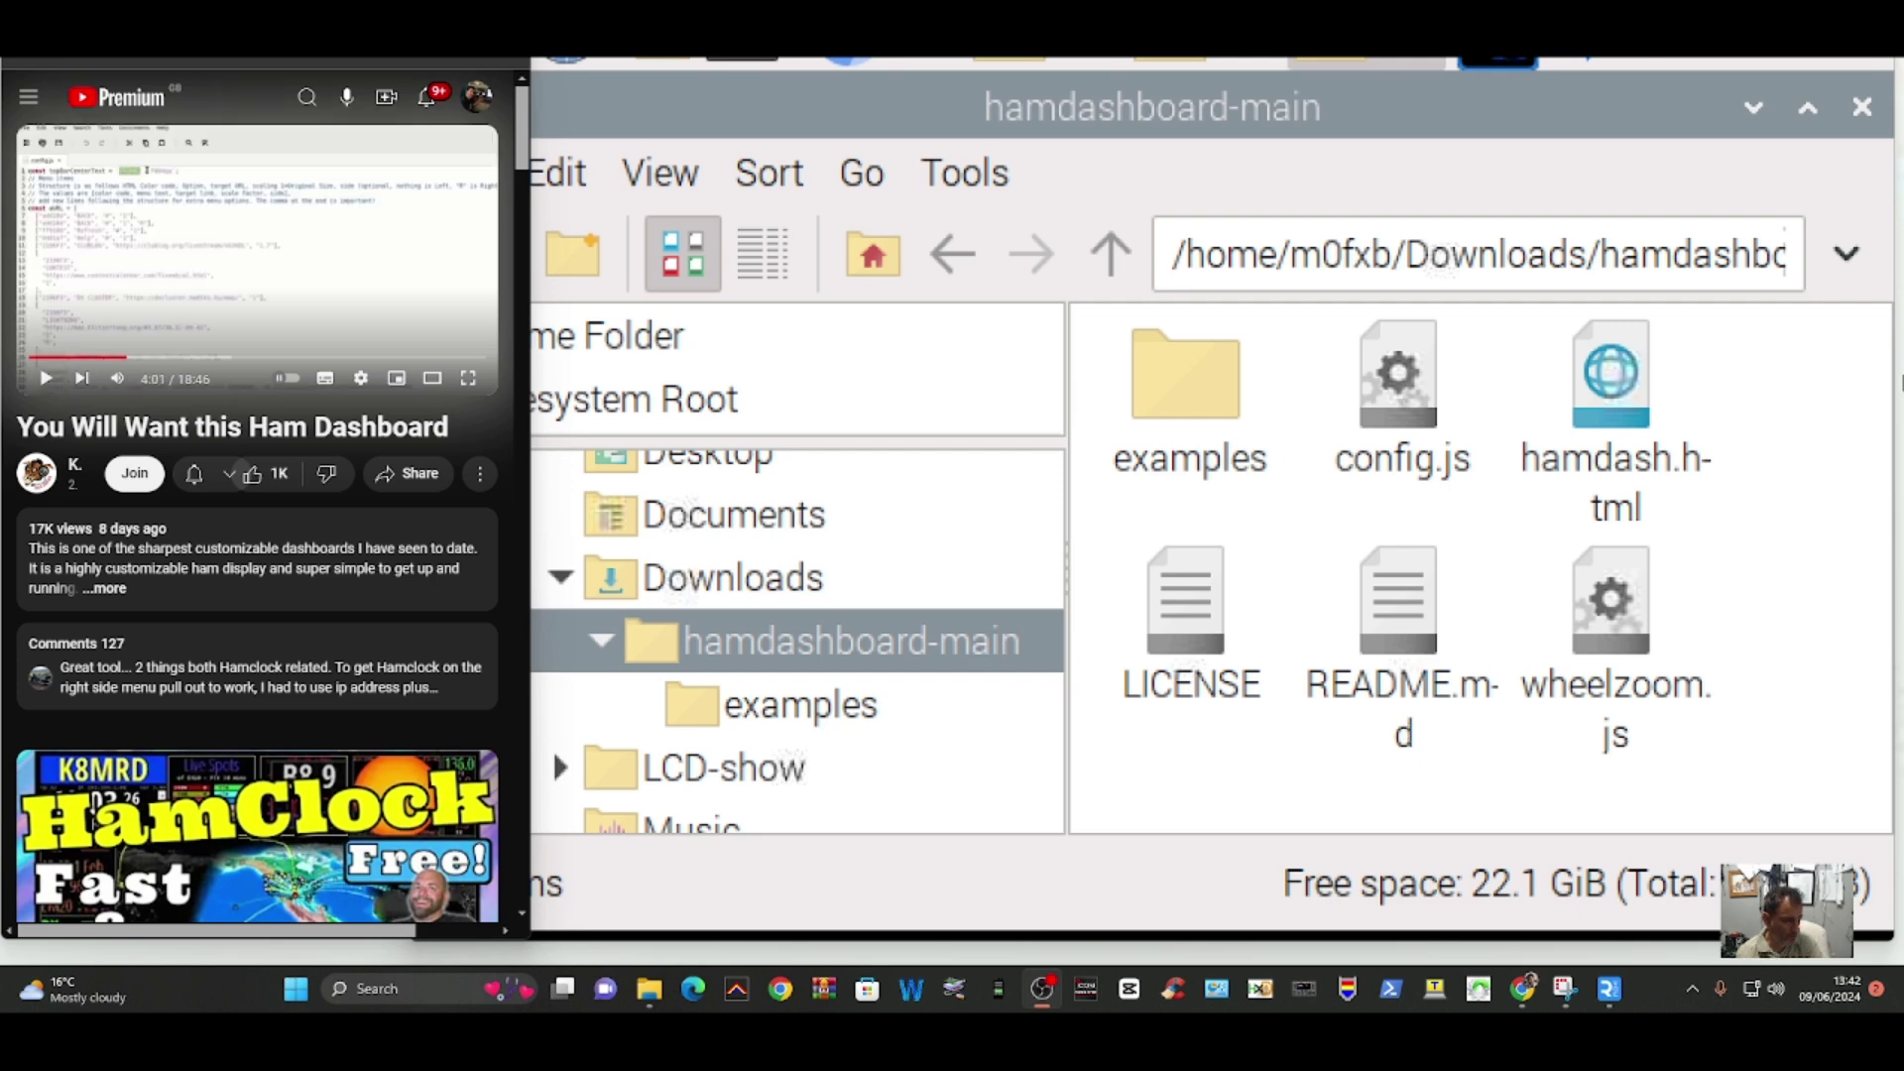
# Step: Edit topBarCenterText in config.js to the station's callsign and grid locator, then save
pyautogui.rightClick(1418, 385)
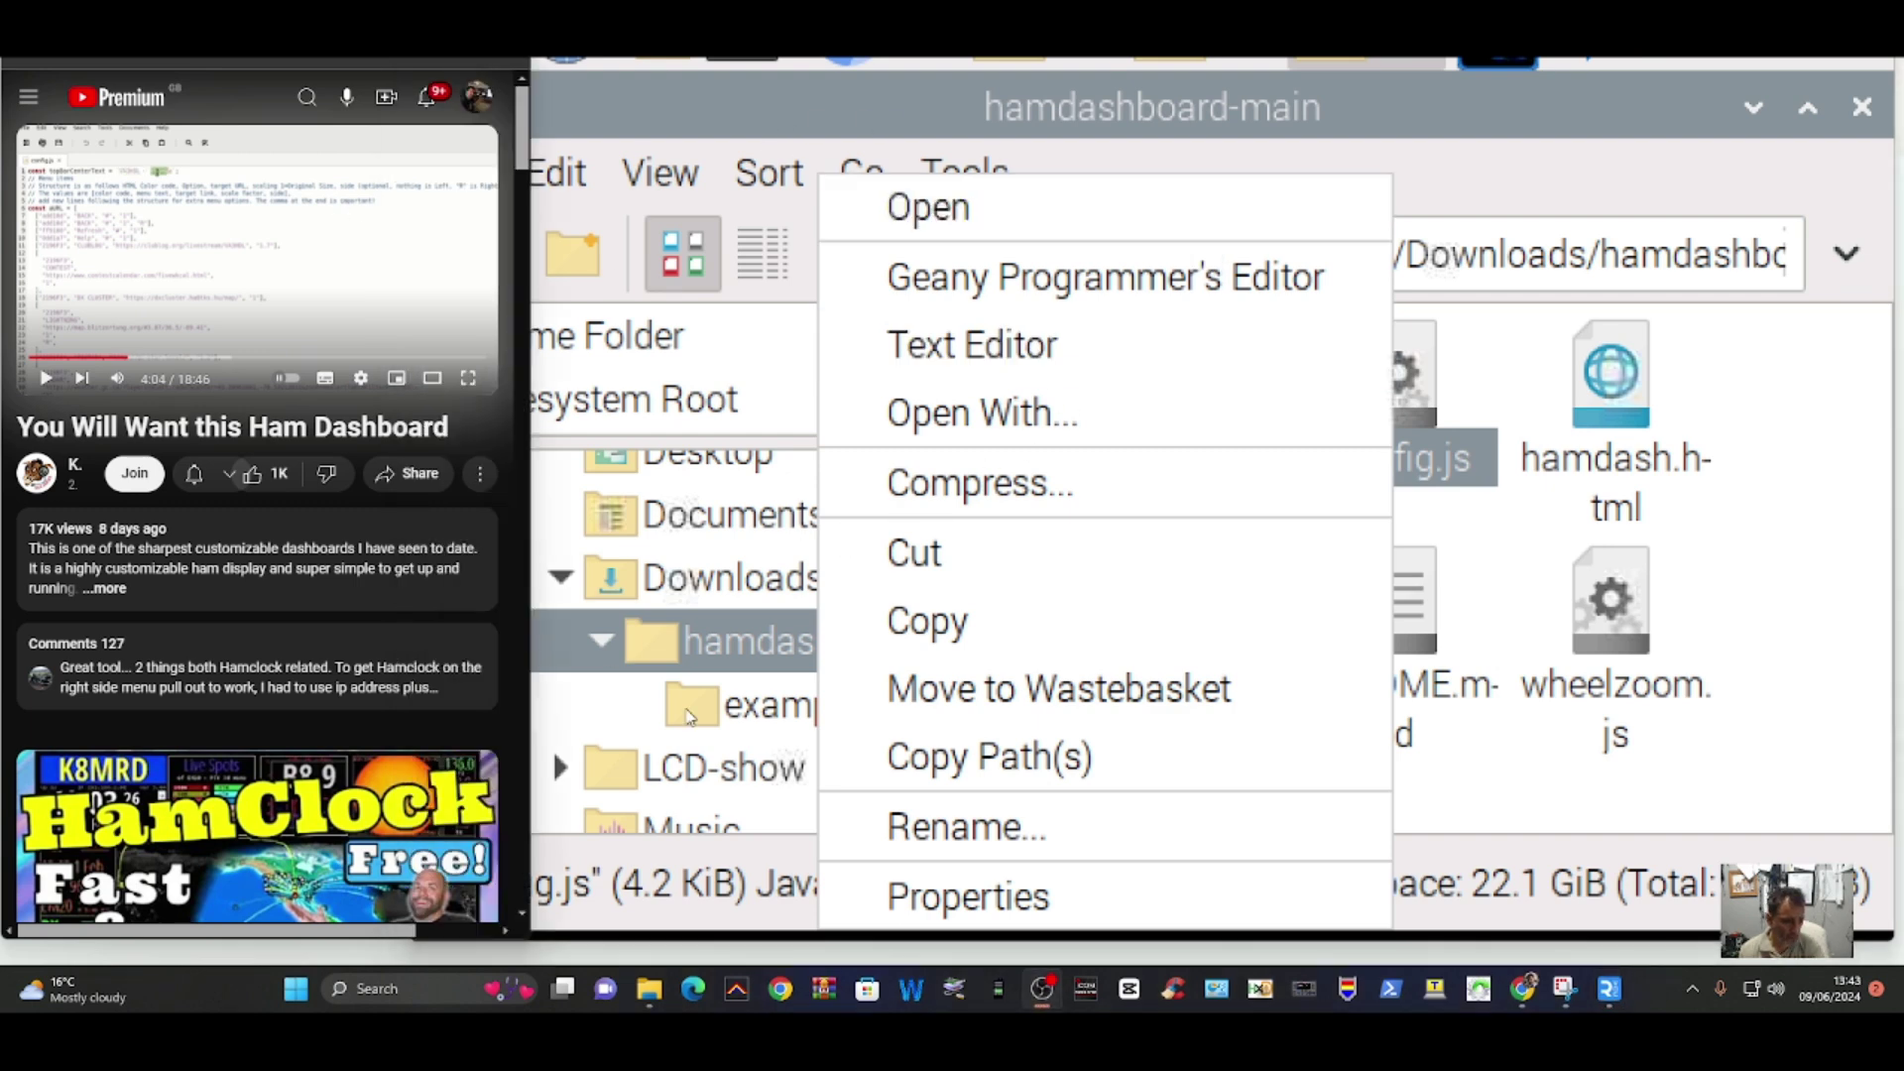
pyautogui.click(990, 344)
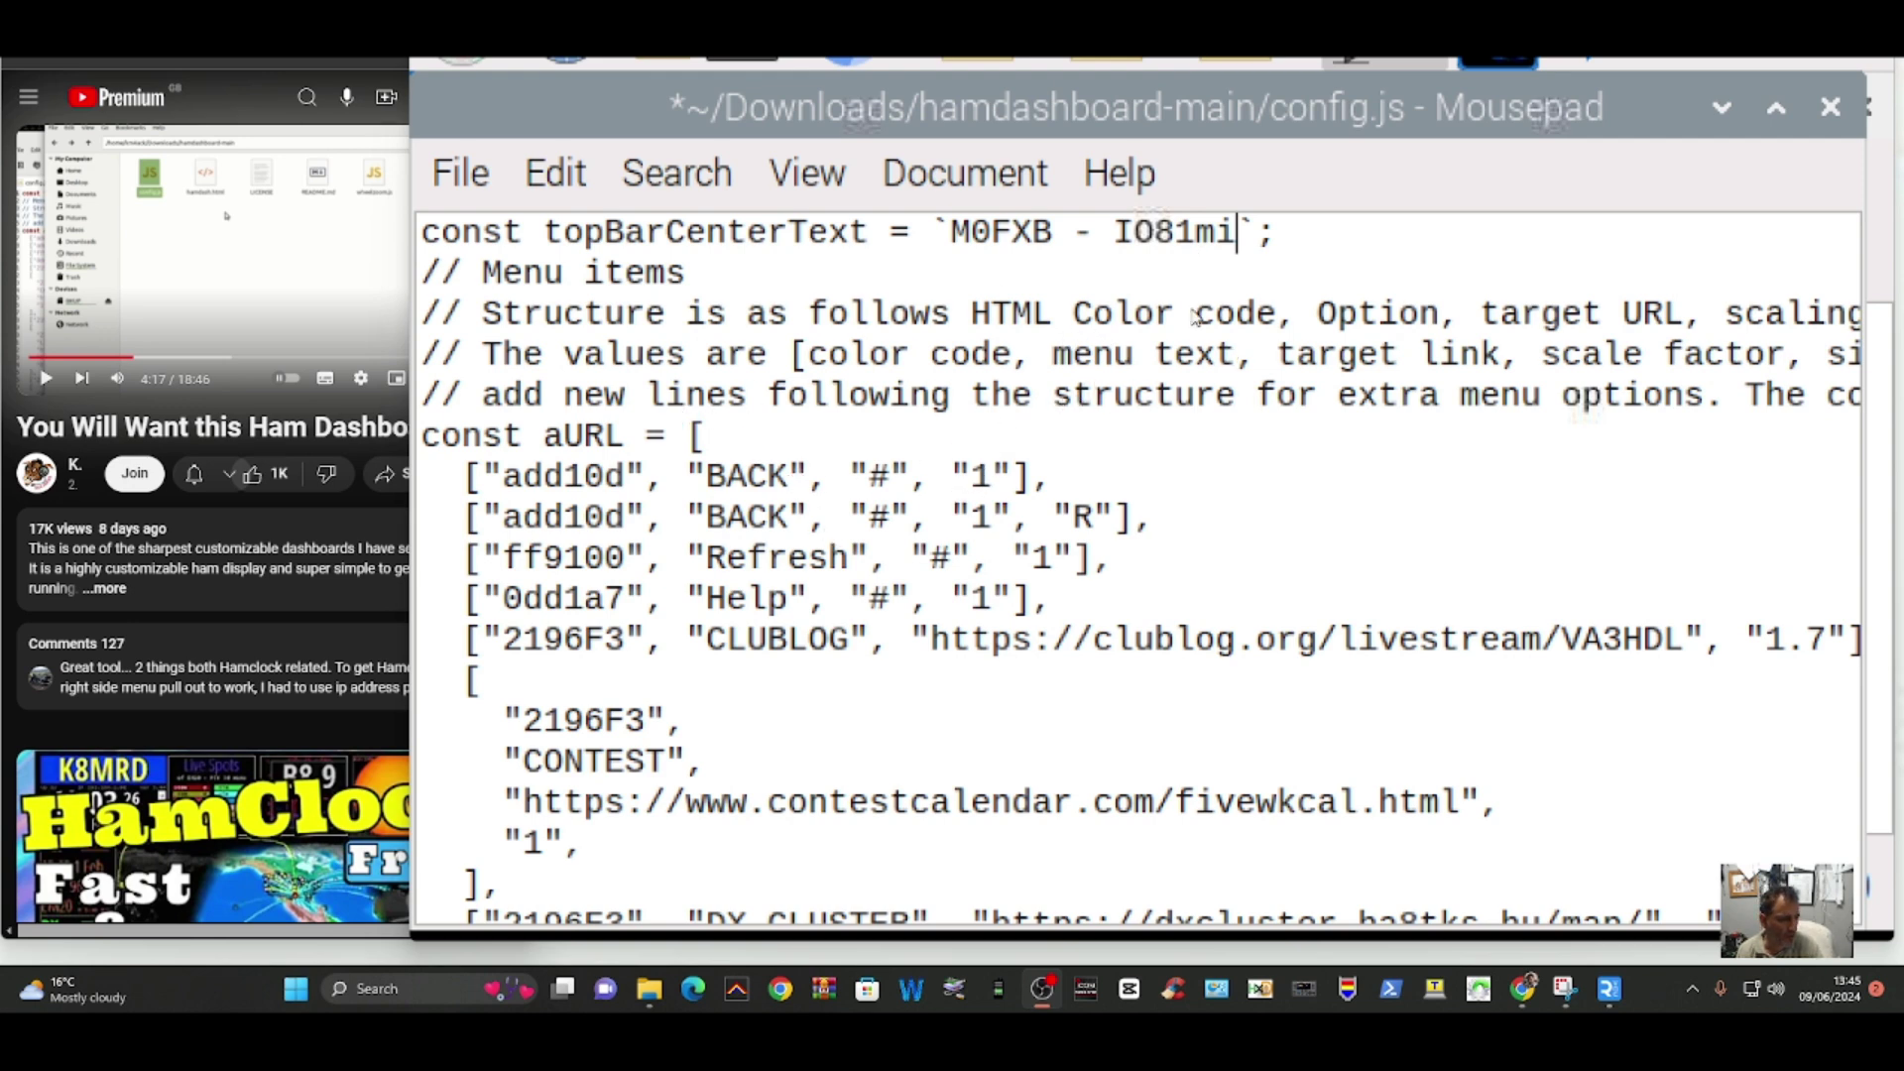
pyautogui.click(466, 176)
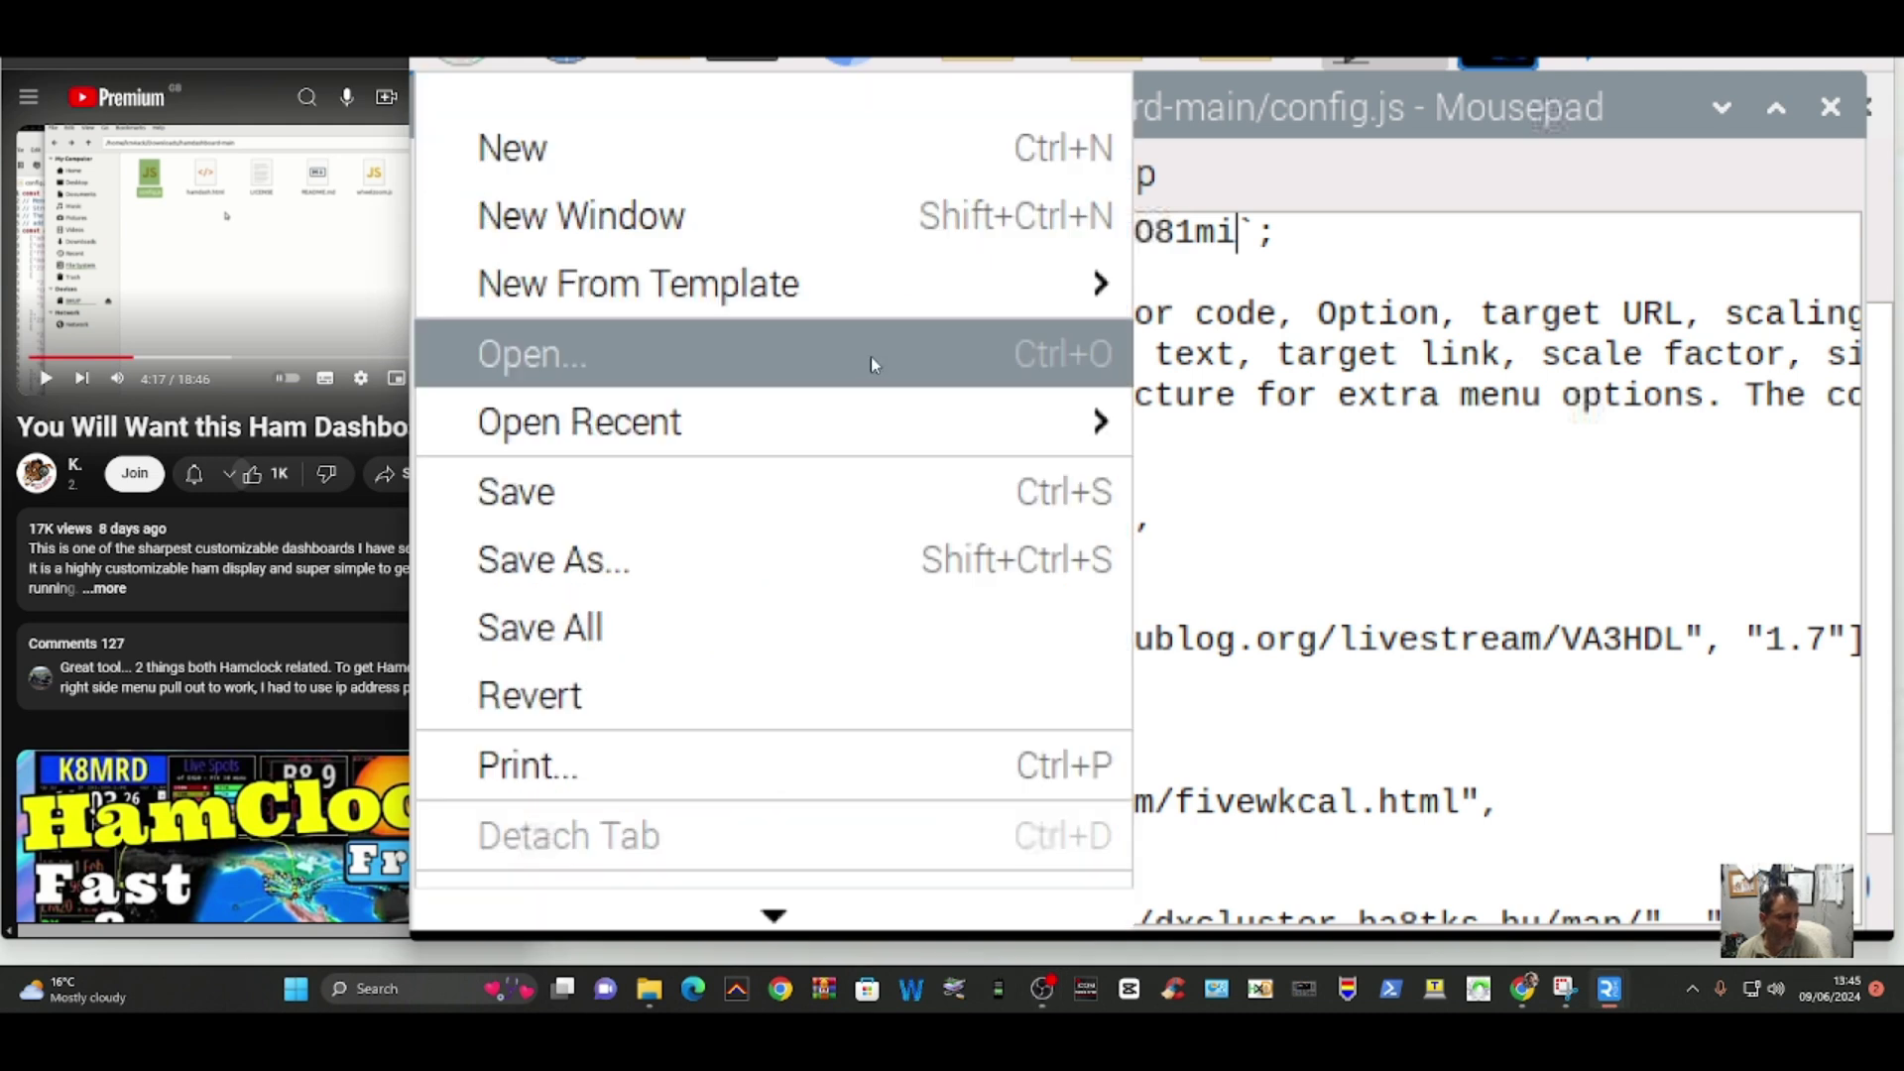
pyautogui.click(531, 504)
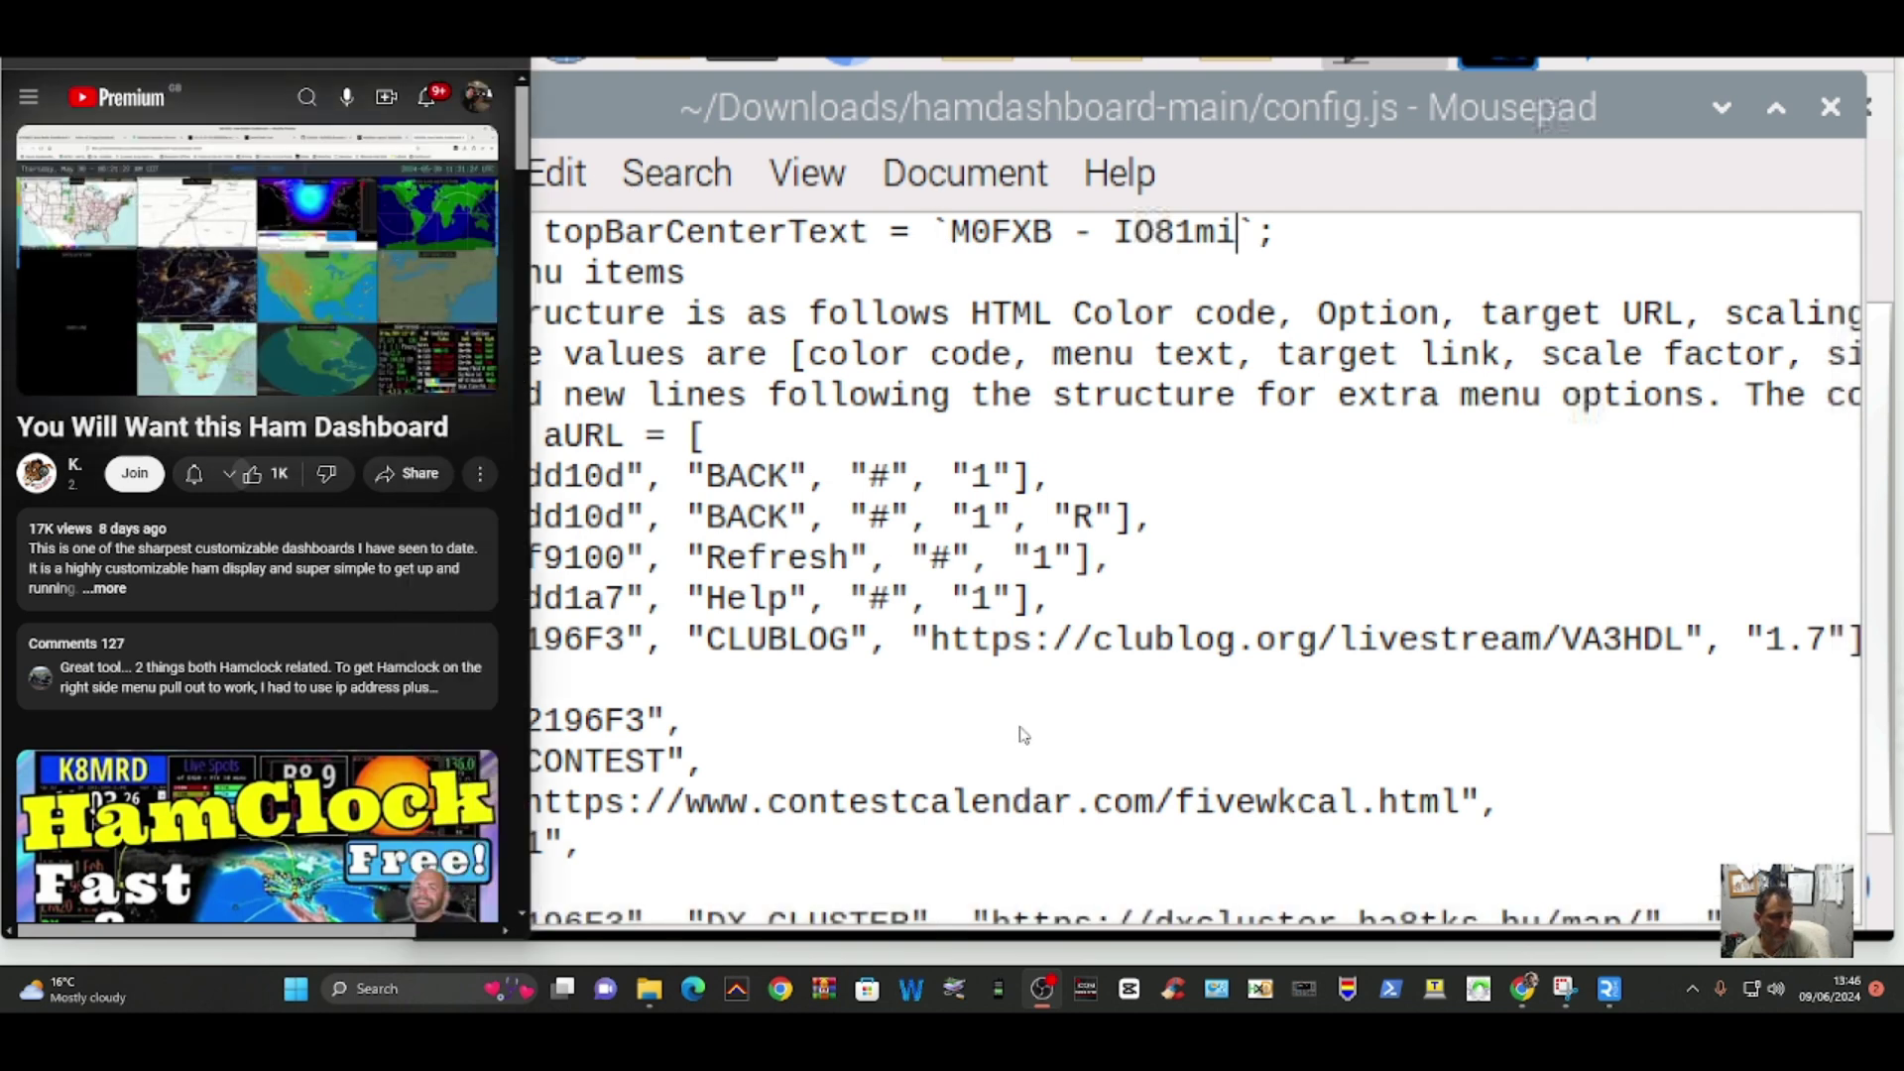
# Step: Close the config.js editor and open hamdash.html in a web browser from its context menu
pyautogui.click(1833, 111)
pyautogui.click(1833, 110)
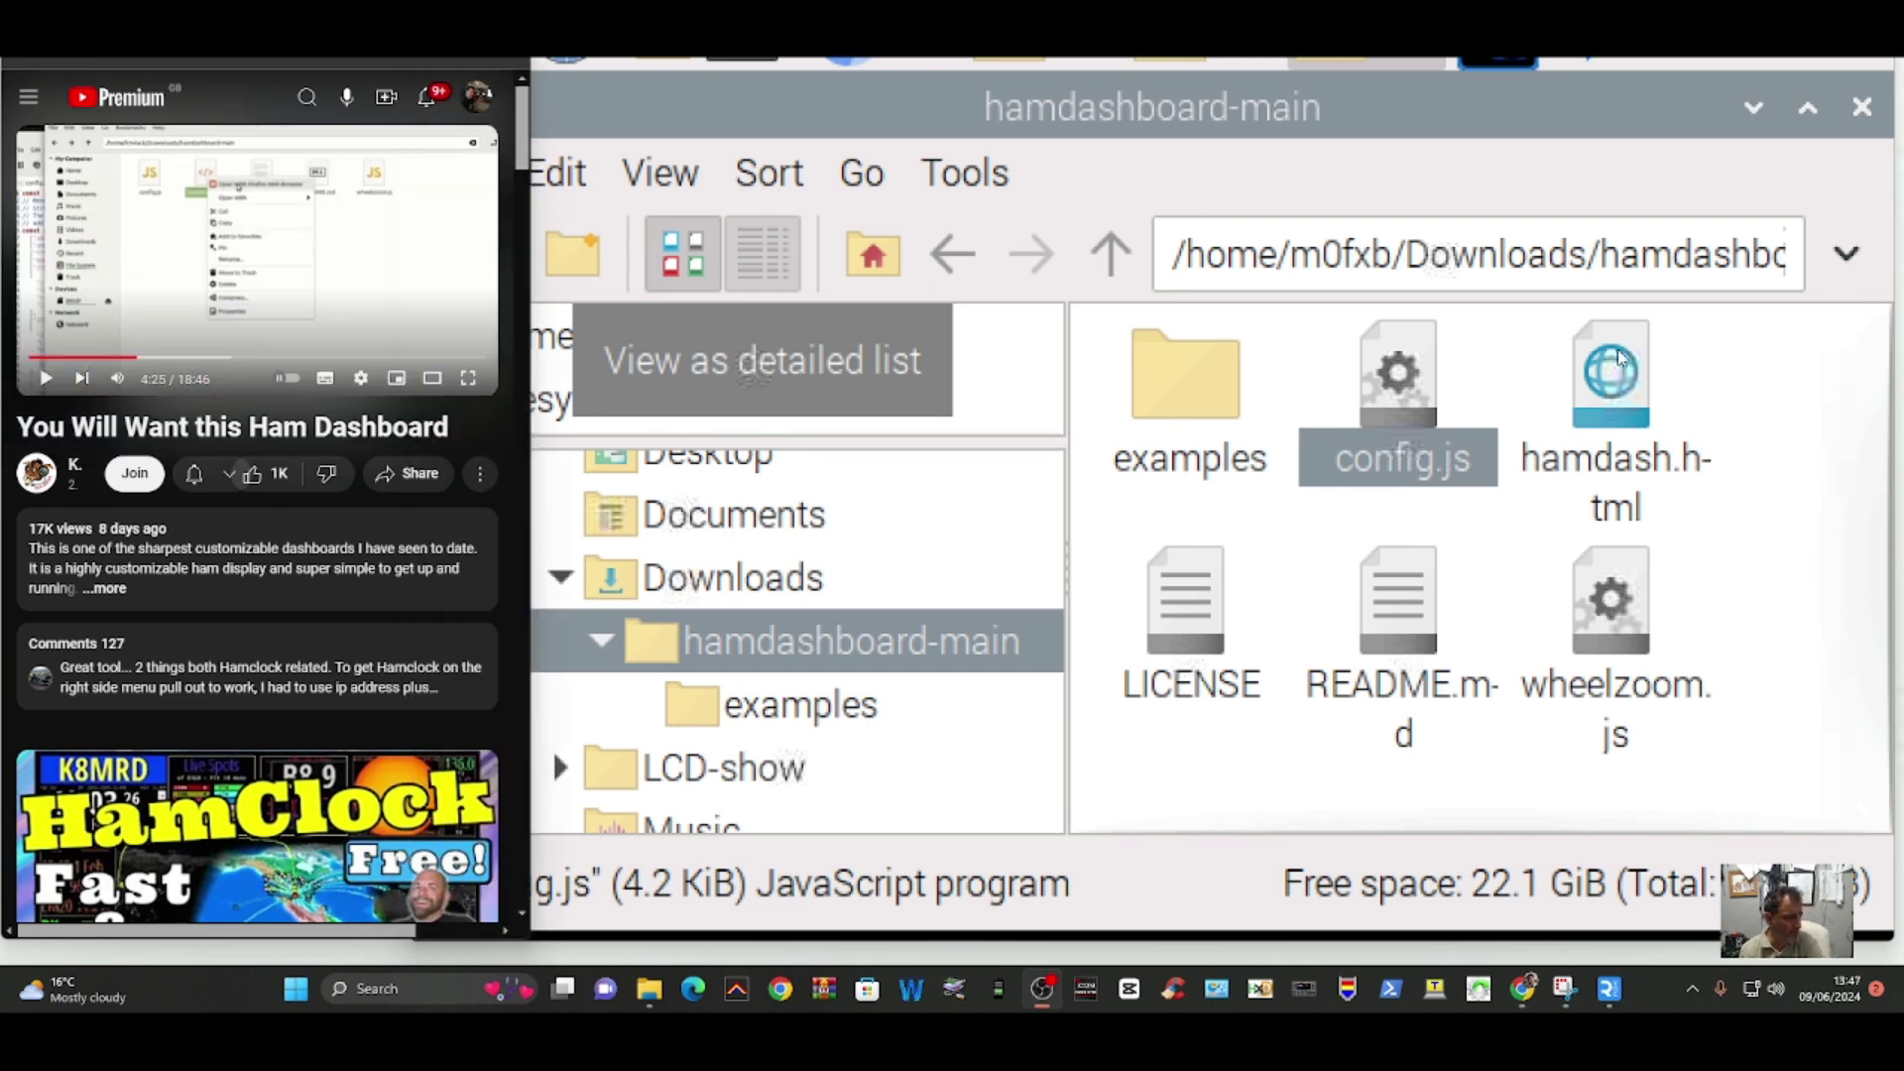
pyautogui.rightClick(1616, 365)
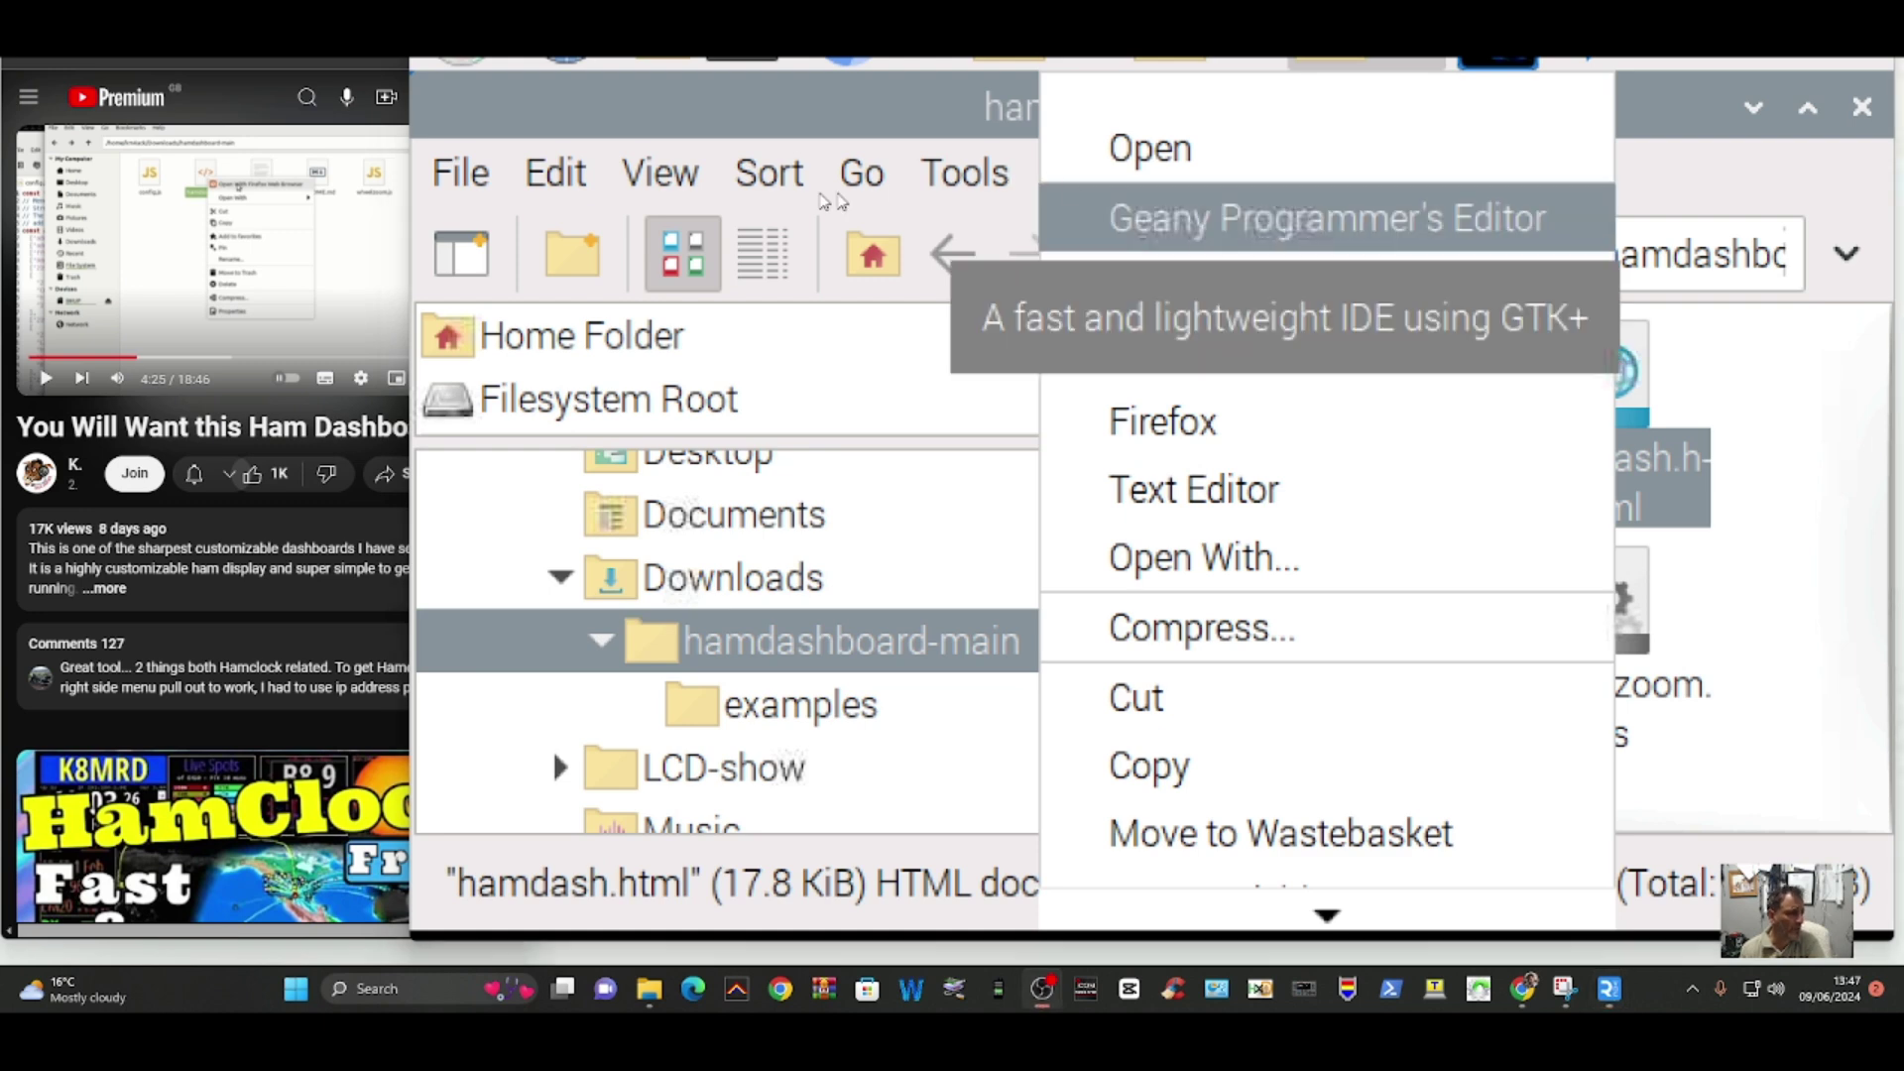
pyautogui.click(1767, 427)
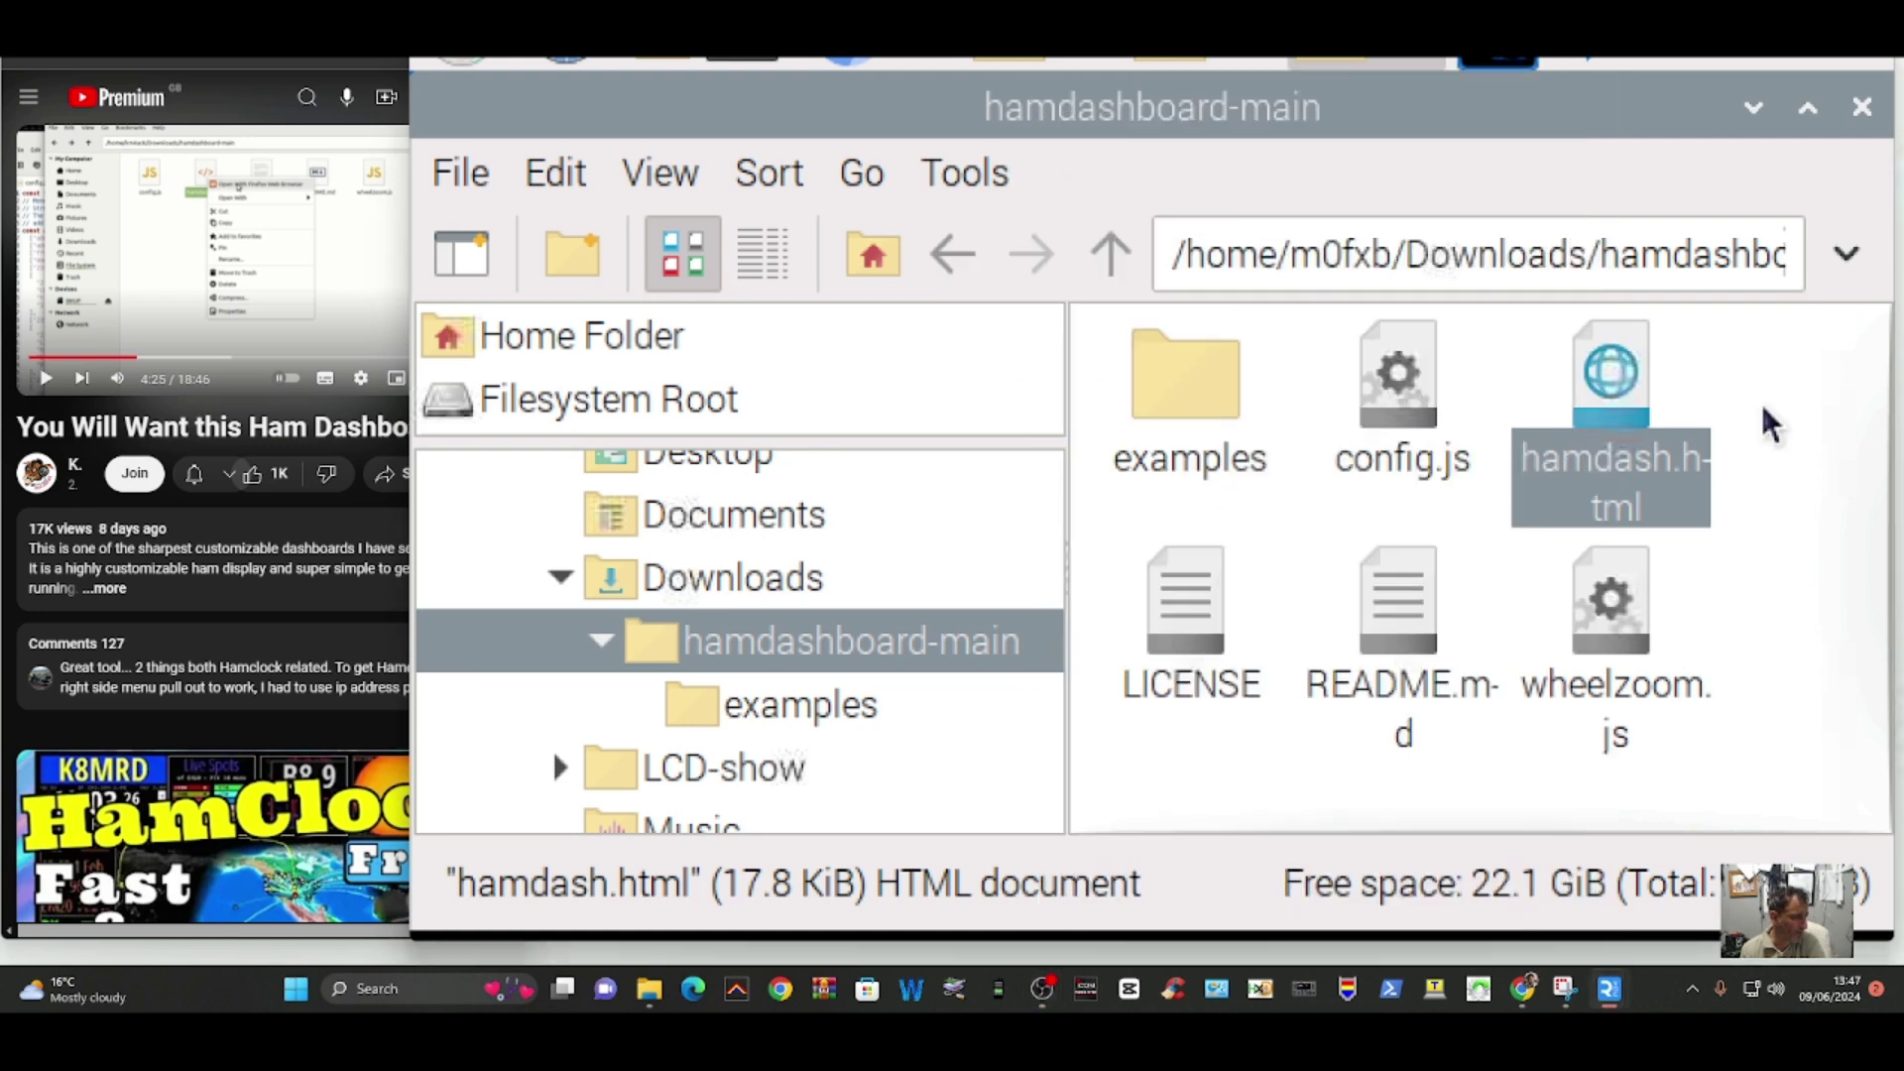
pyautogui.rightClick(1598, 428)
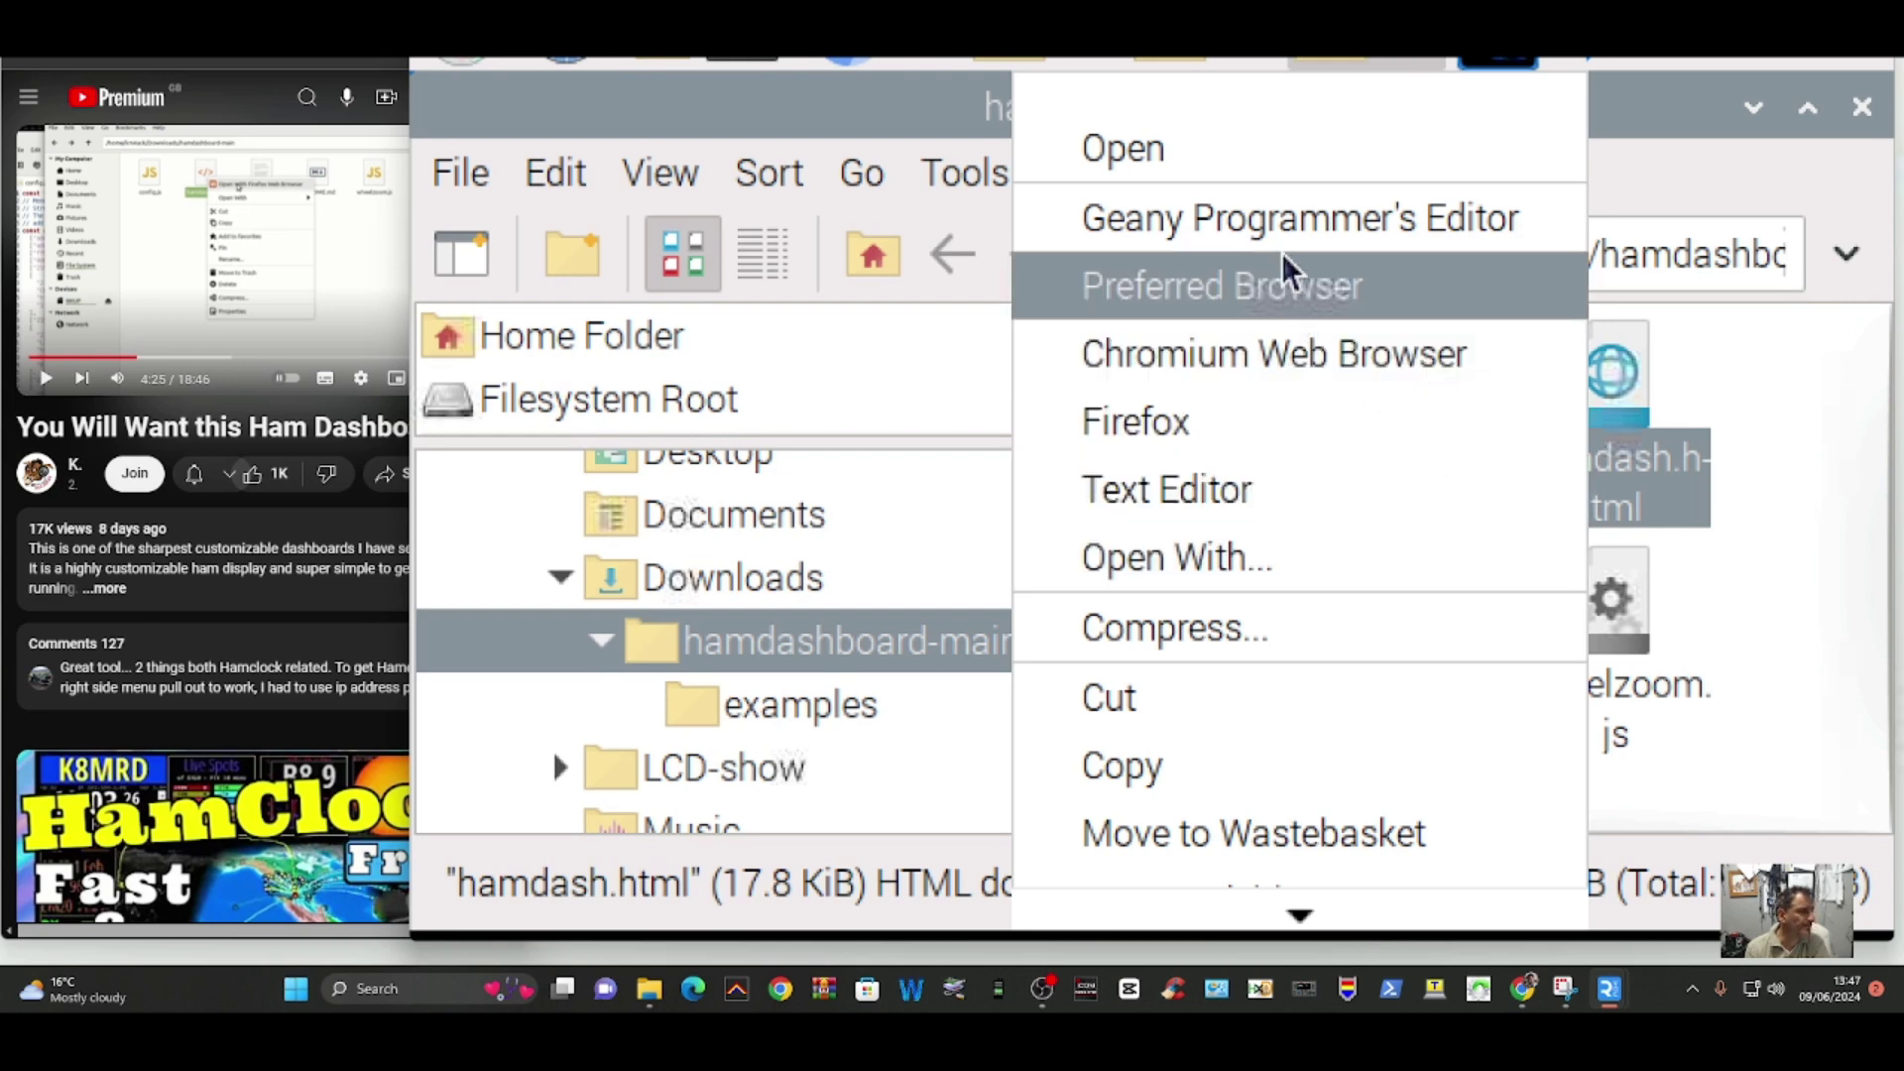
pyautogui.click(1195, 432)
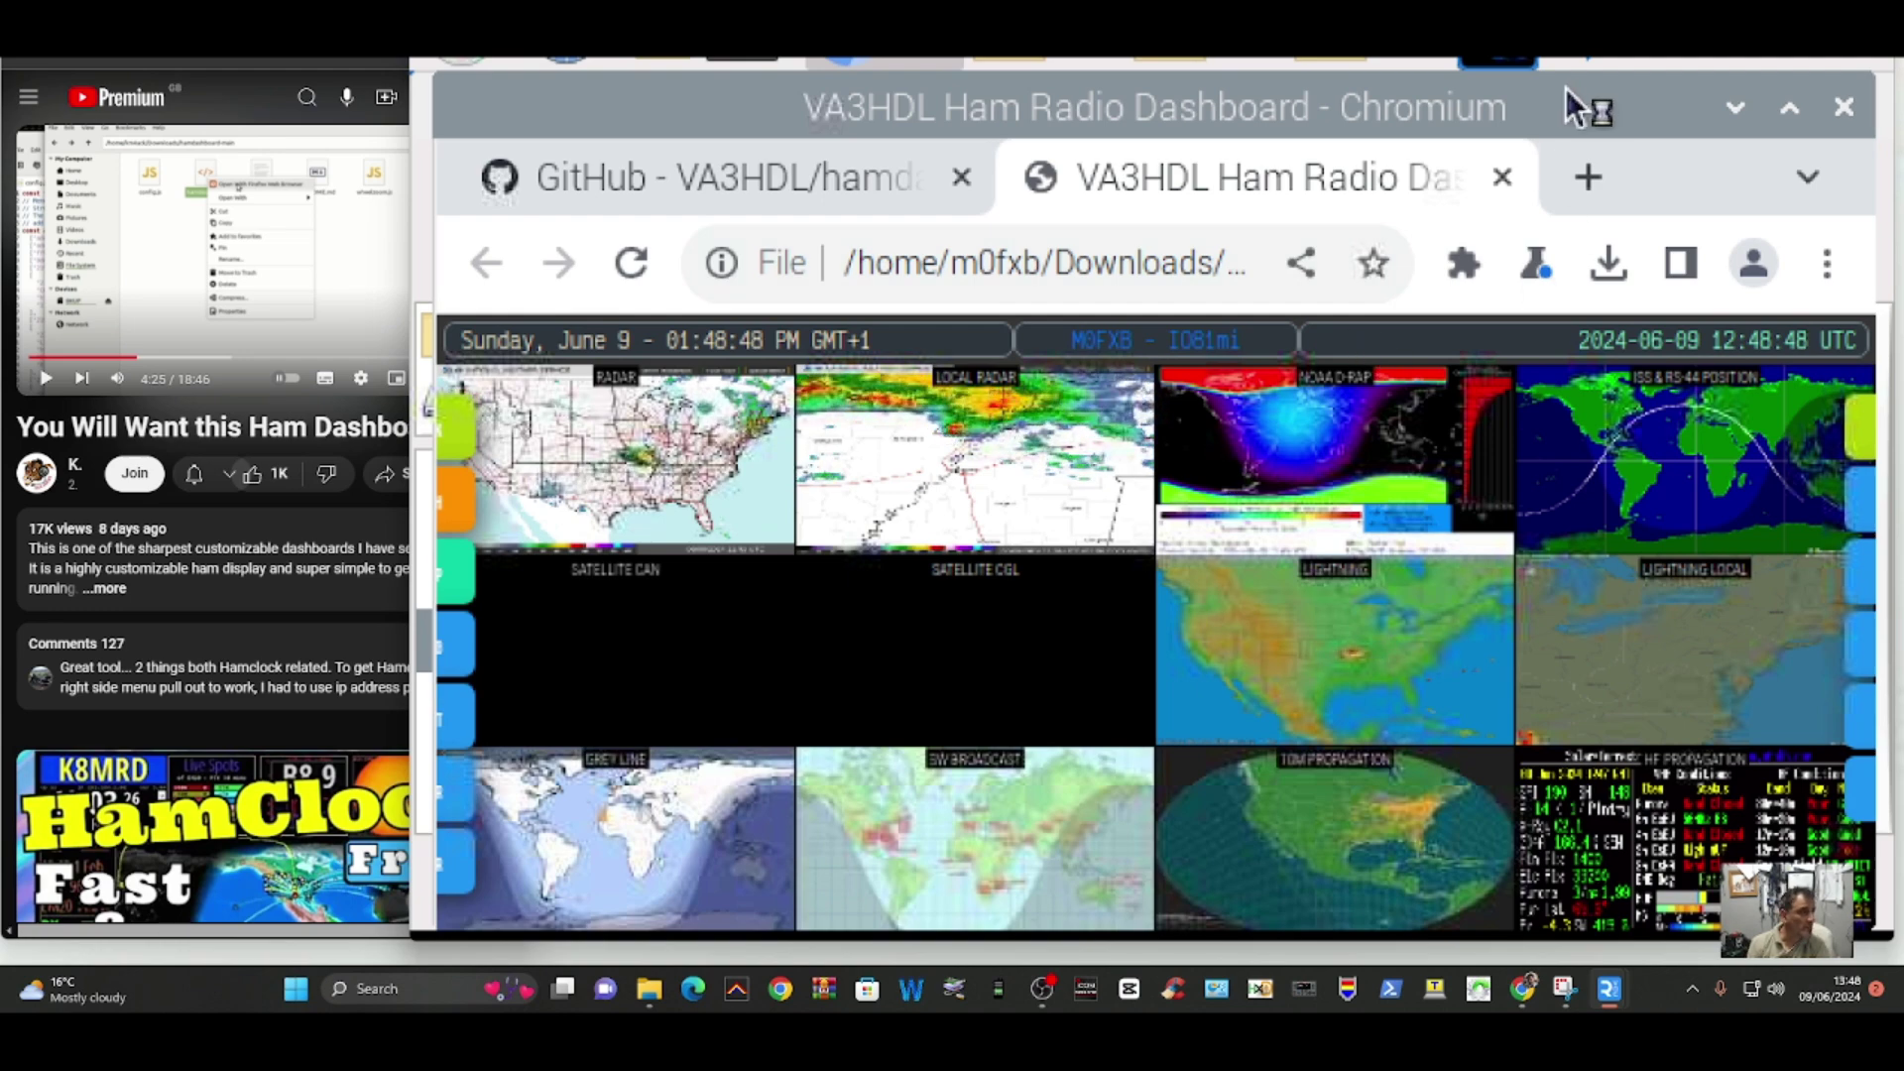
# Step: Close the empty Firefox window and enlarge the Local Radar tile into a full radar map
pyautogui.moveTo(1577, 92); pyautogui.dragTo(1535, 62)
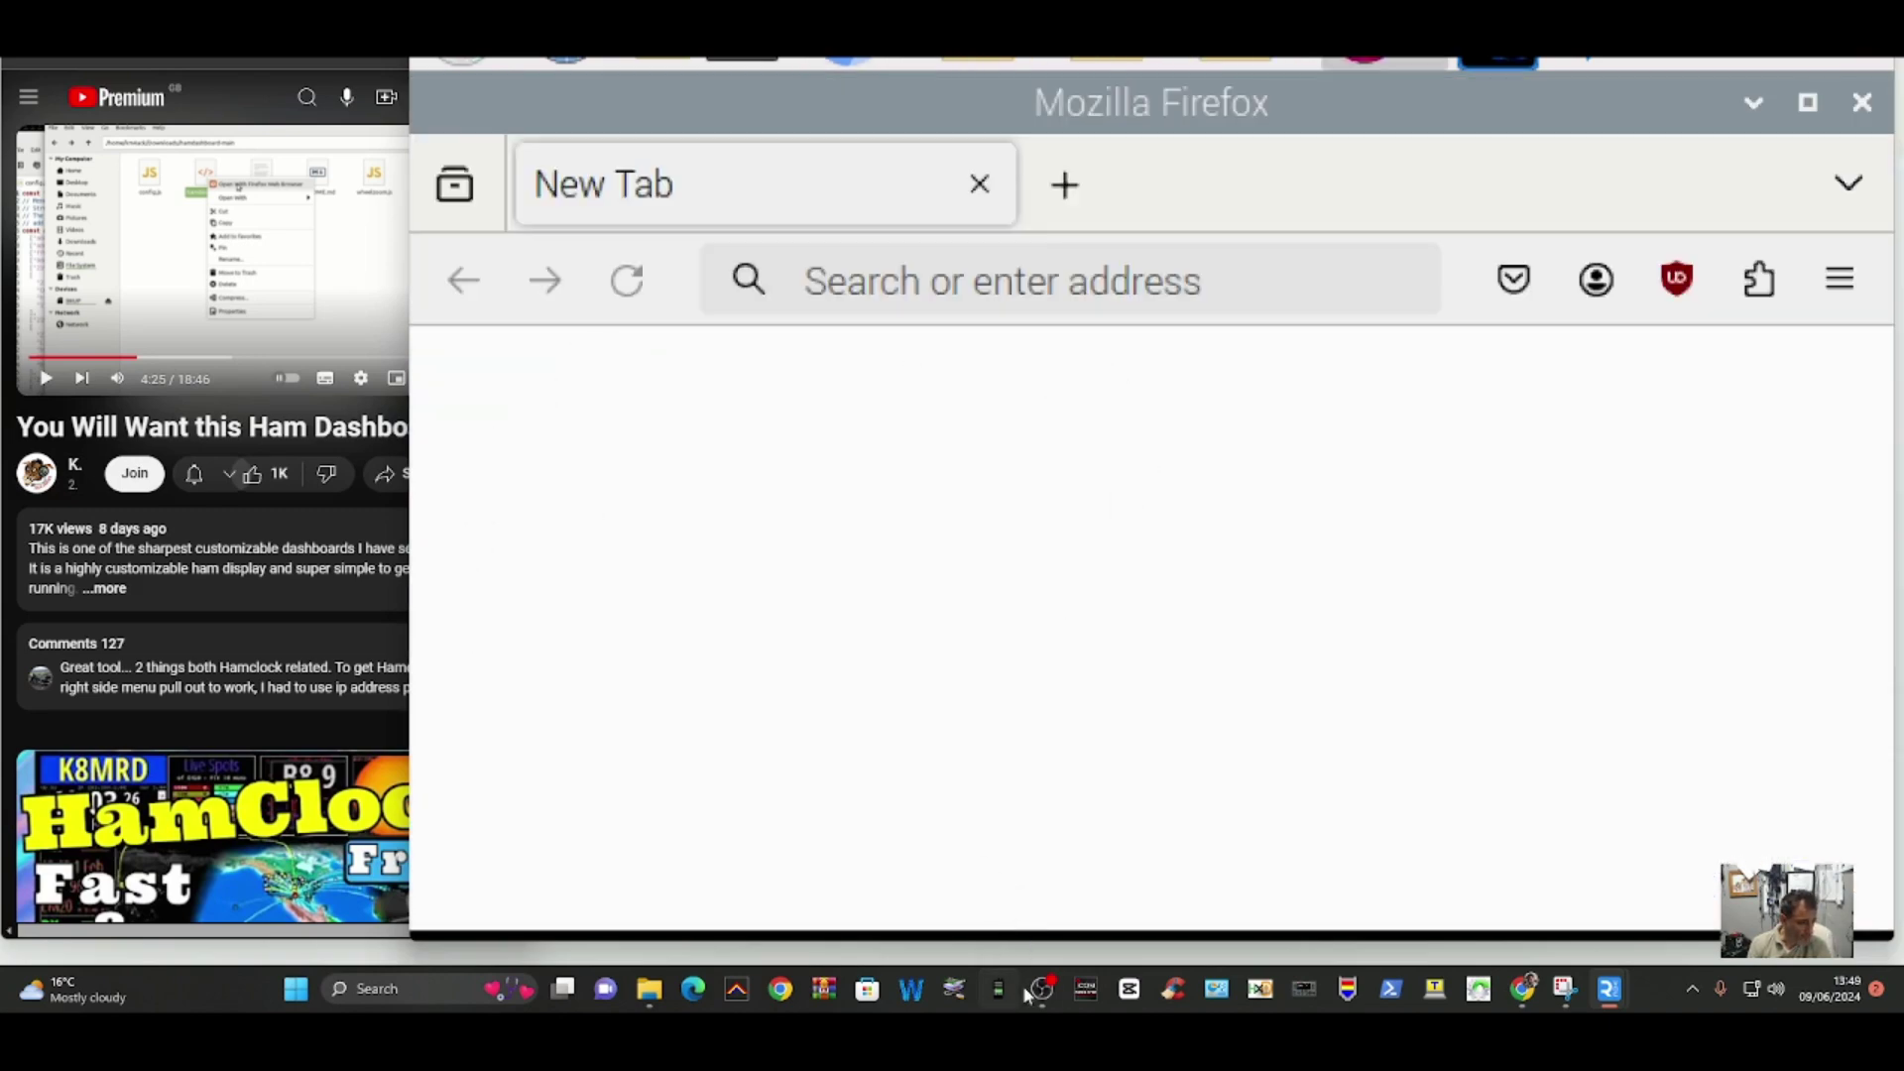
pyautogui.hotkey('alt', 'F4')
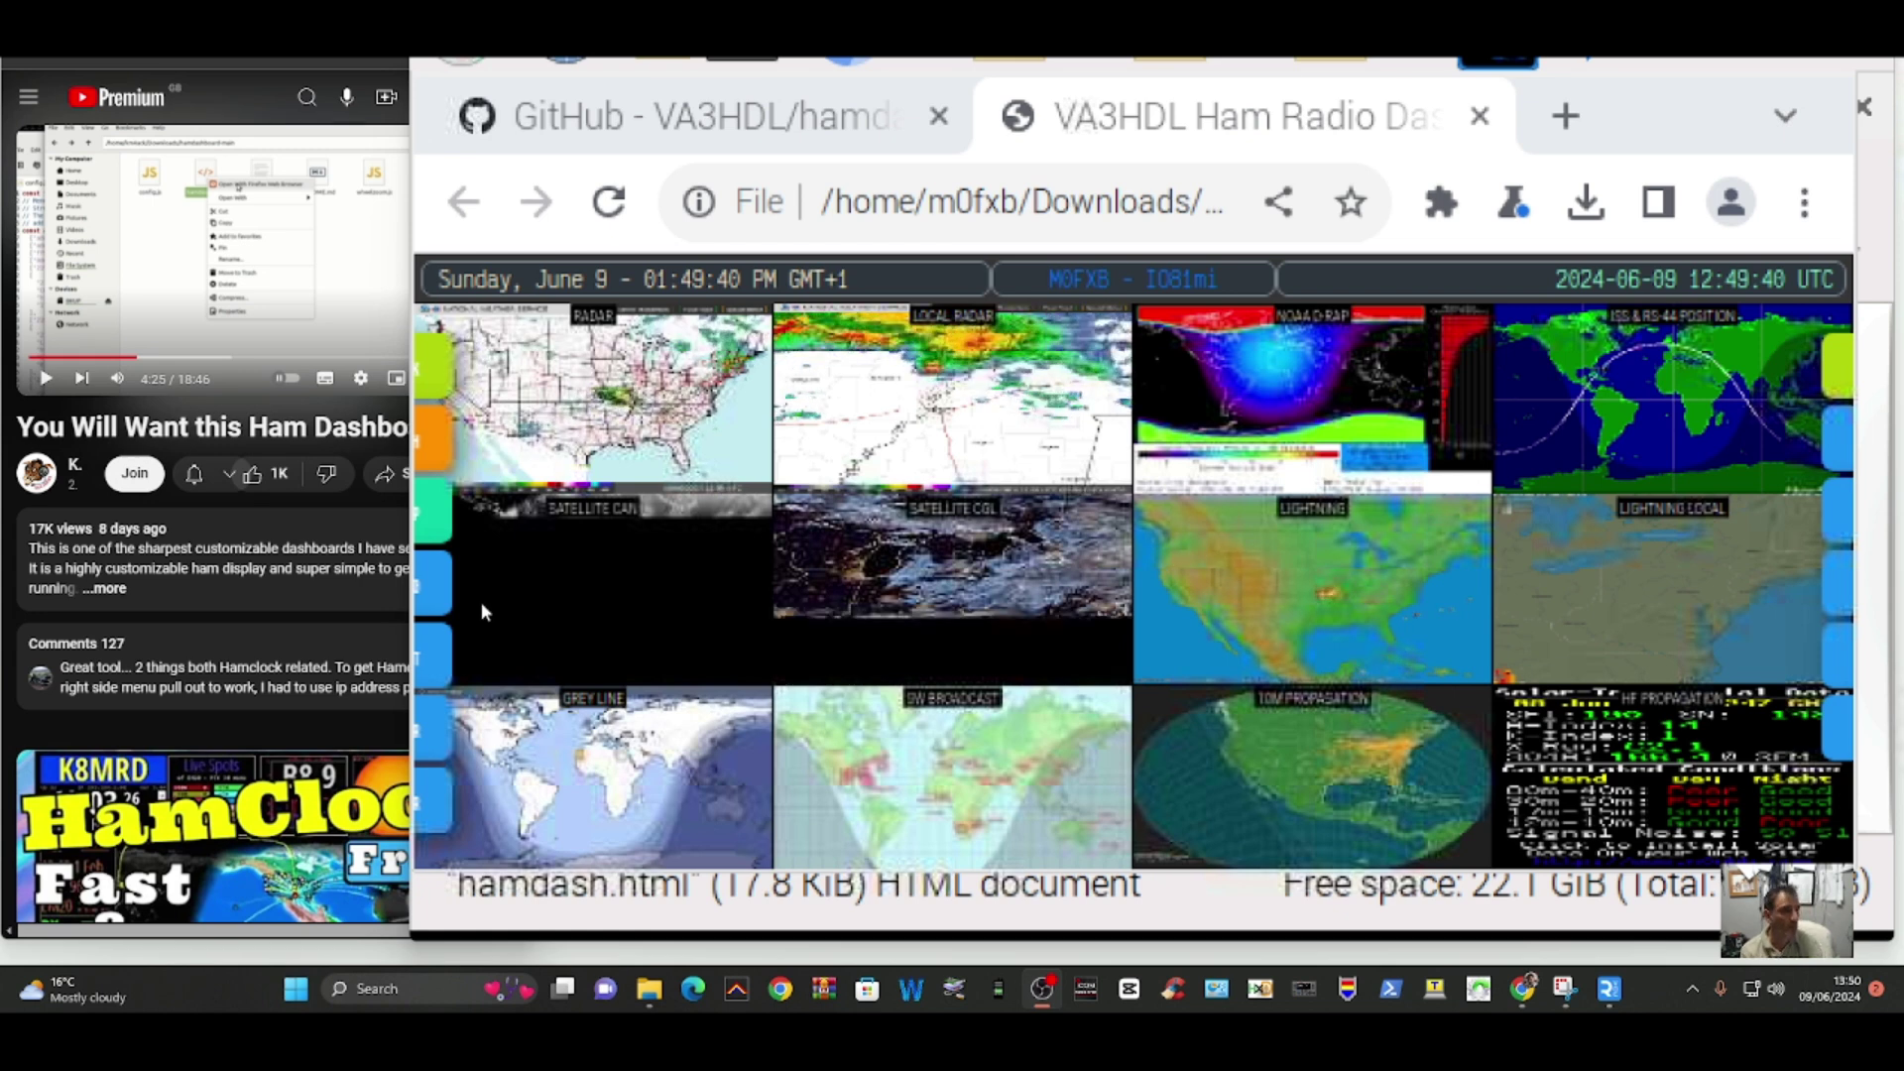
pyautogui.click(955, 411)
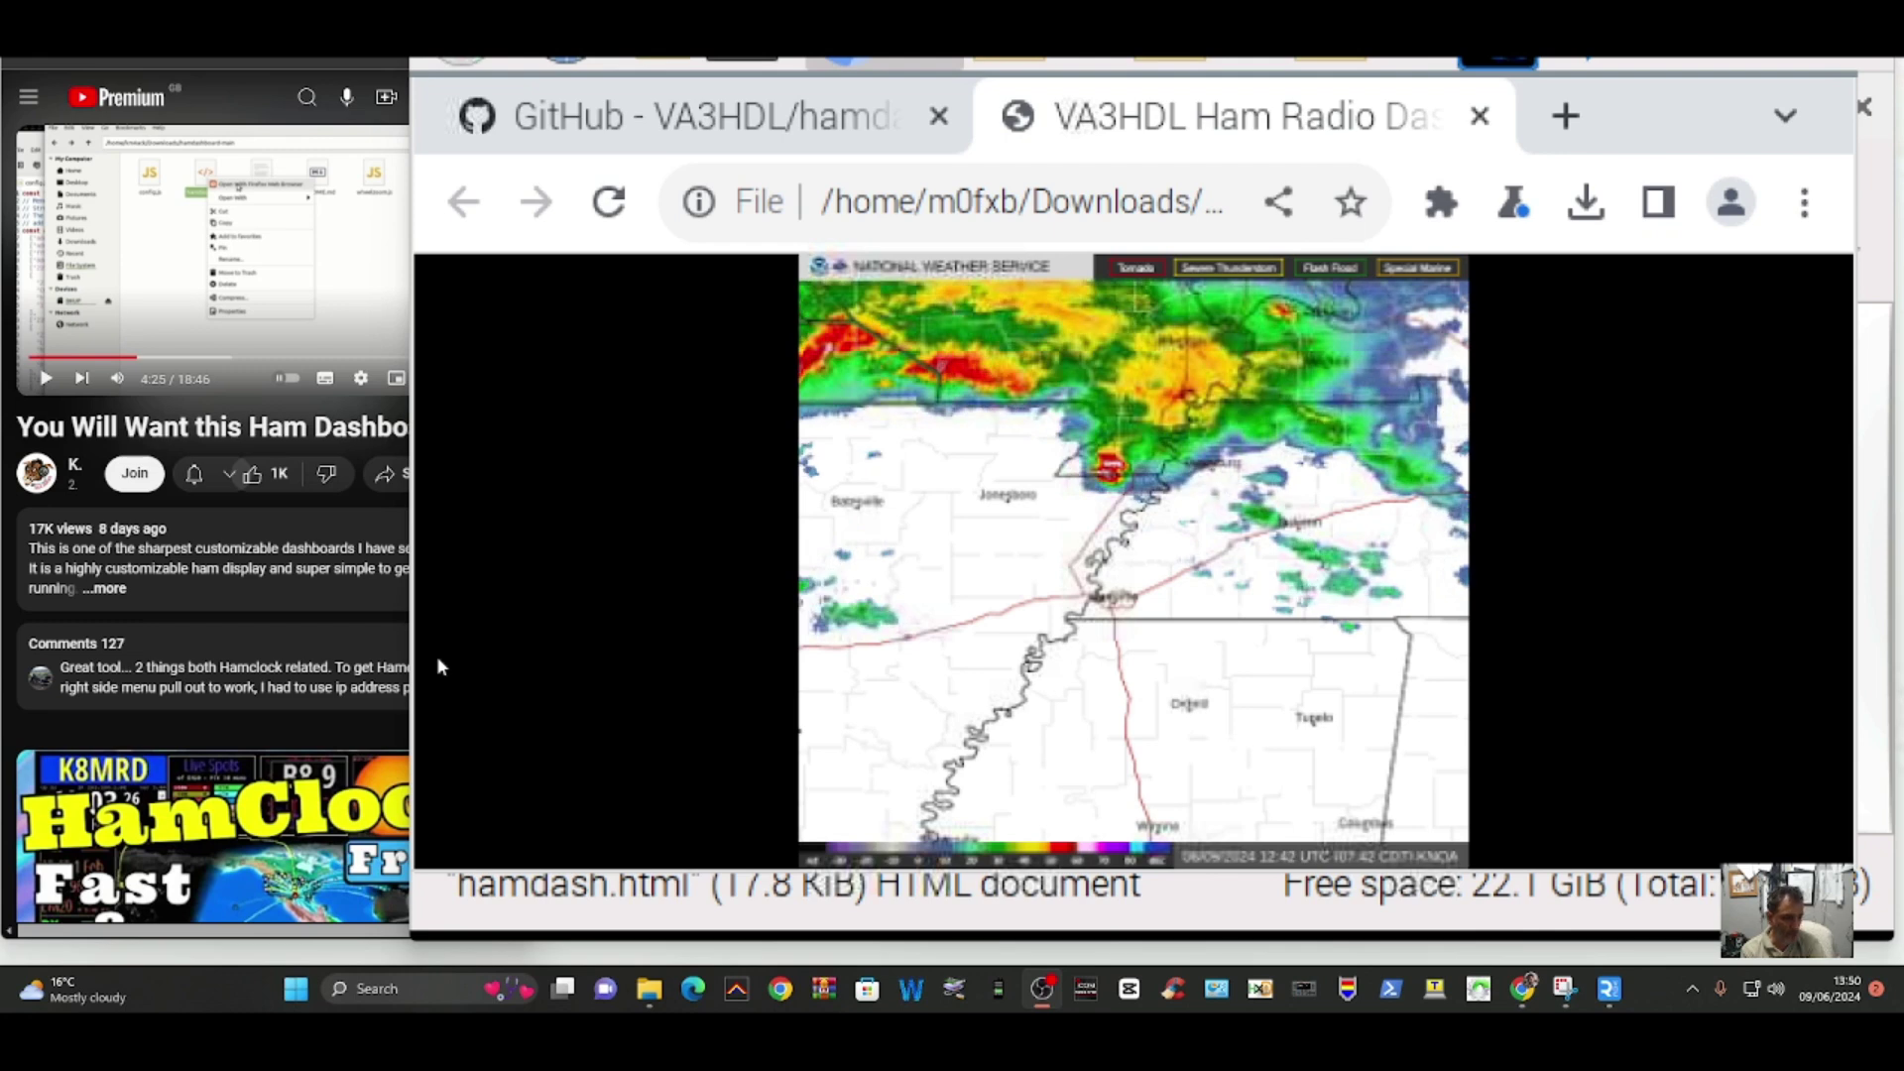
# Step: Close the enlarged radar map to return to the twelve-tile dashboard grid
pyautogui.click(437, 657)
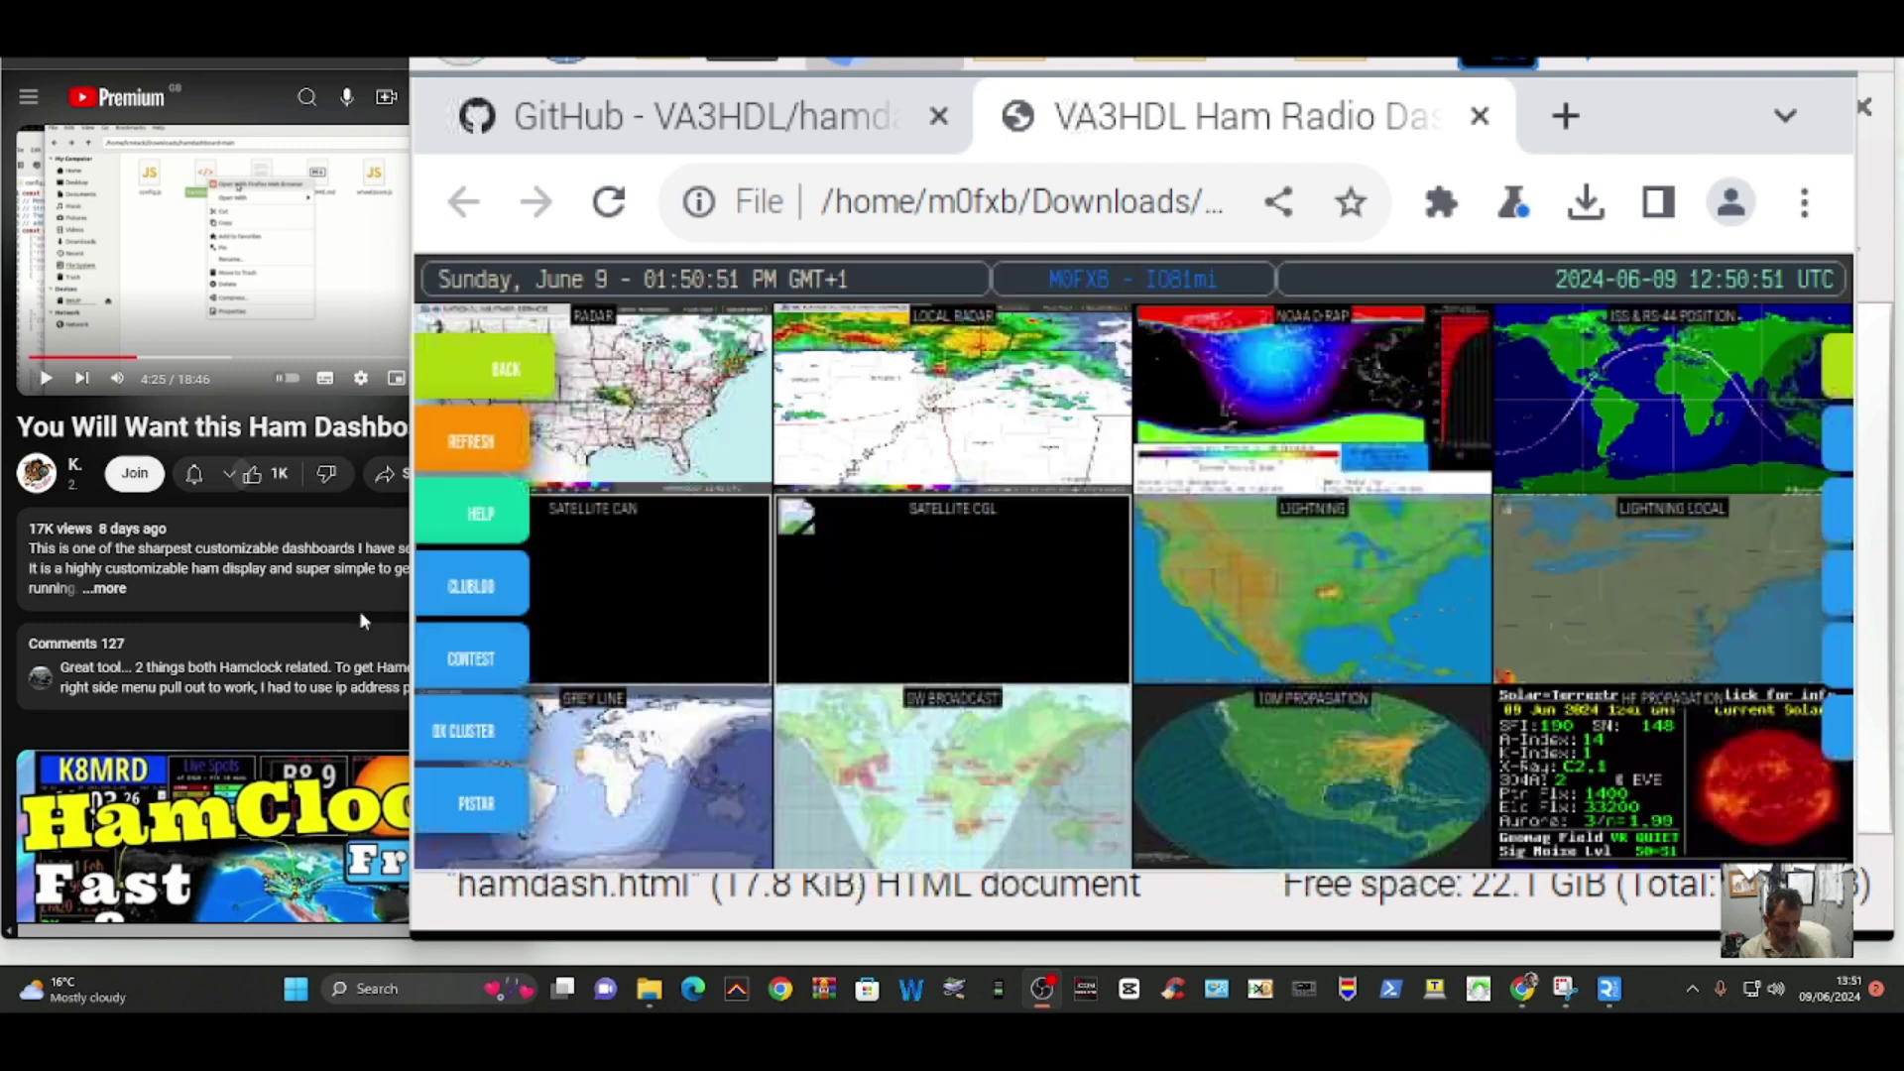
pyautogui.click(476, 811)
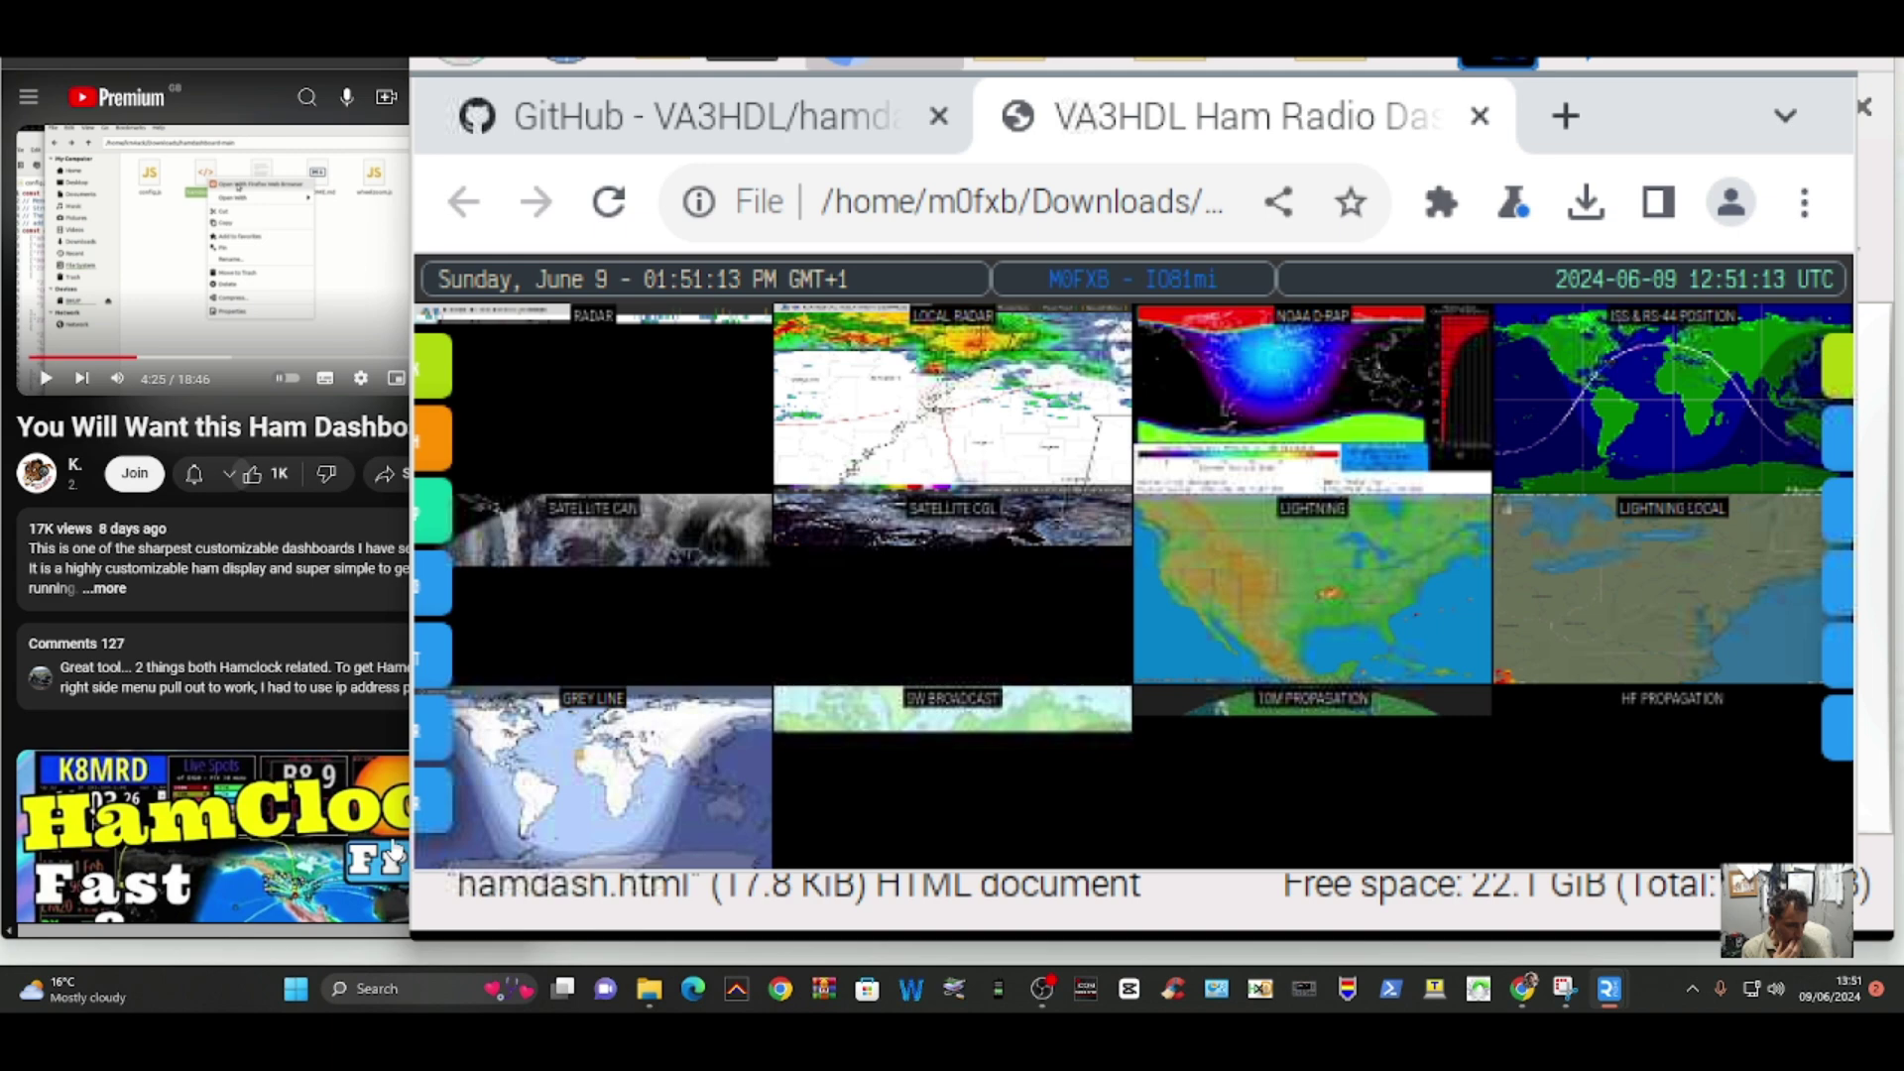
pyautogui.moveTo(394, 849)
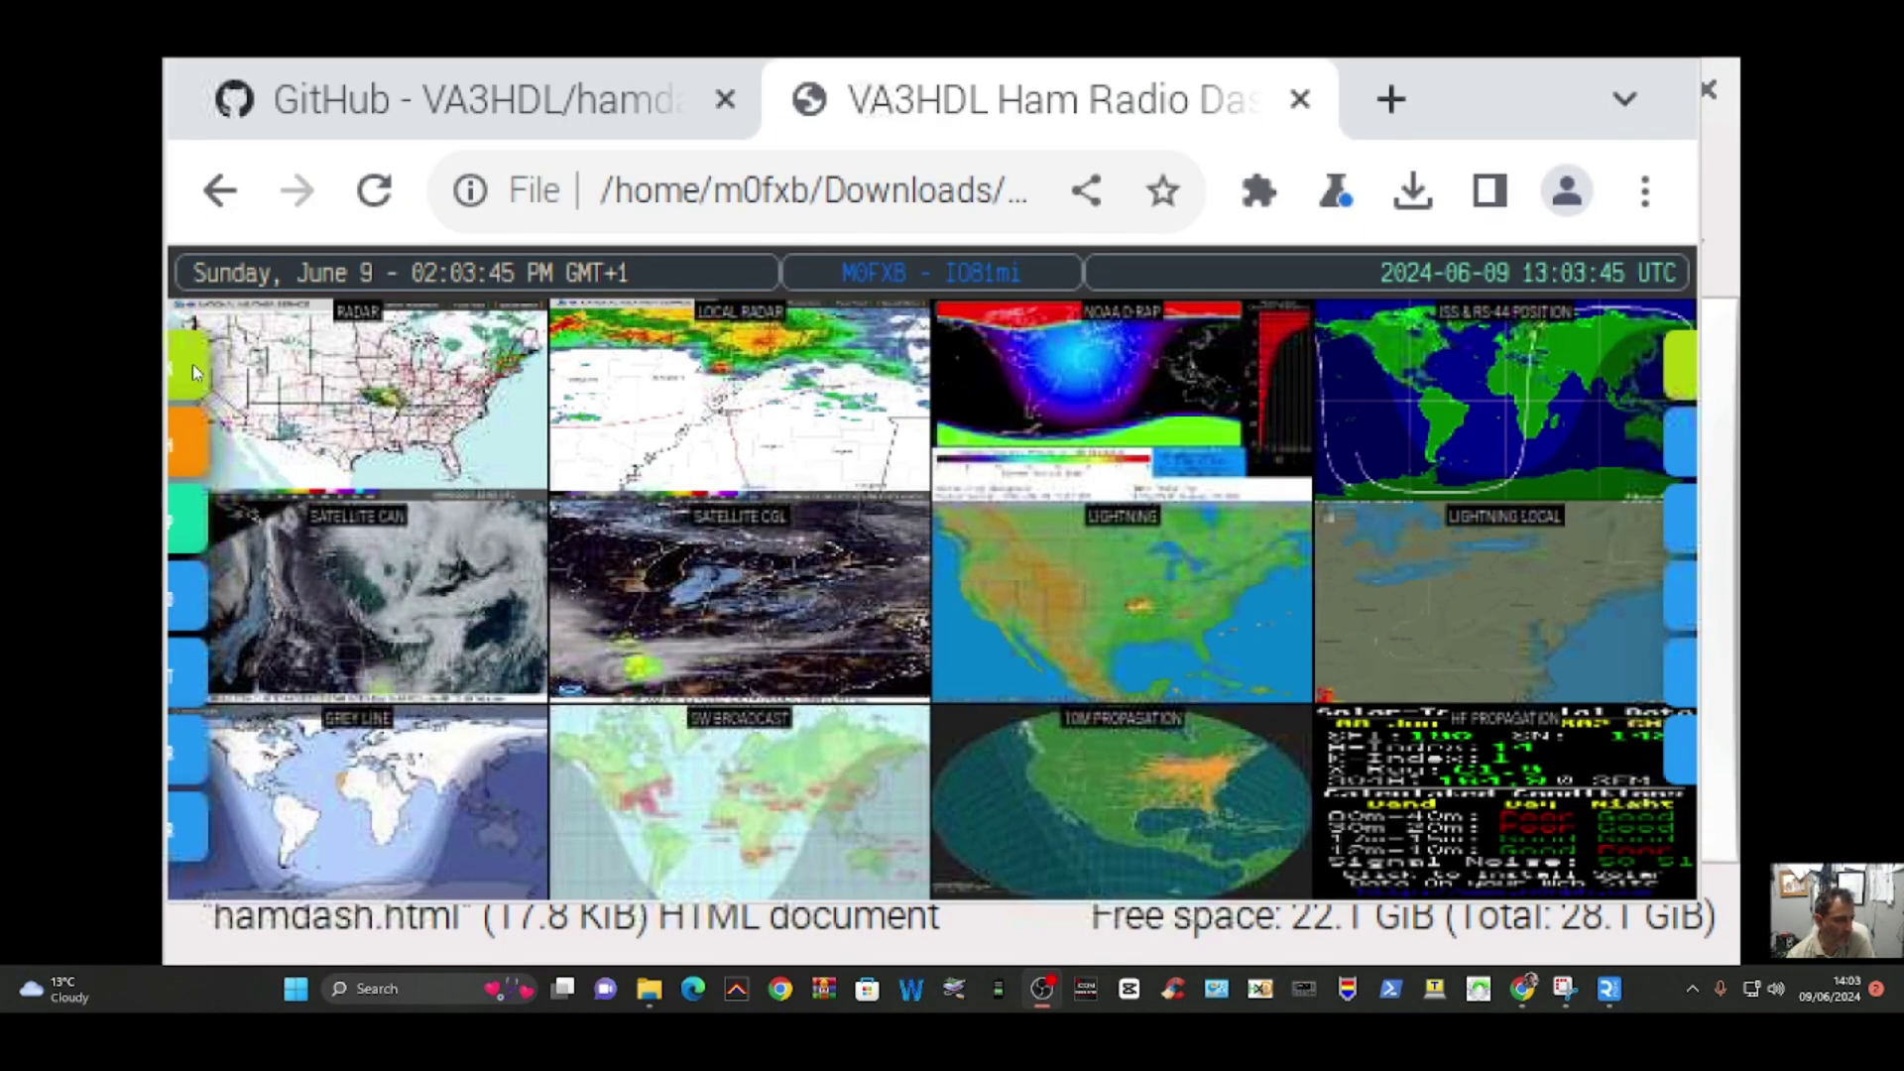
# Step: View the PiStar page and the zoomed-in DX cluster map, then open the 5-Week Contest Calendar
pyautogui.click(188, 819)
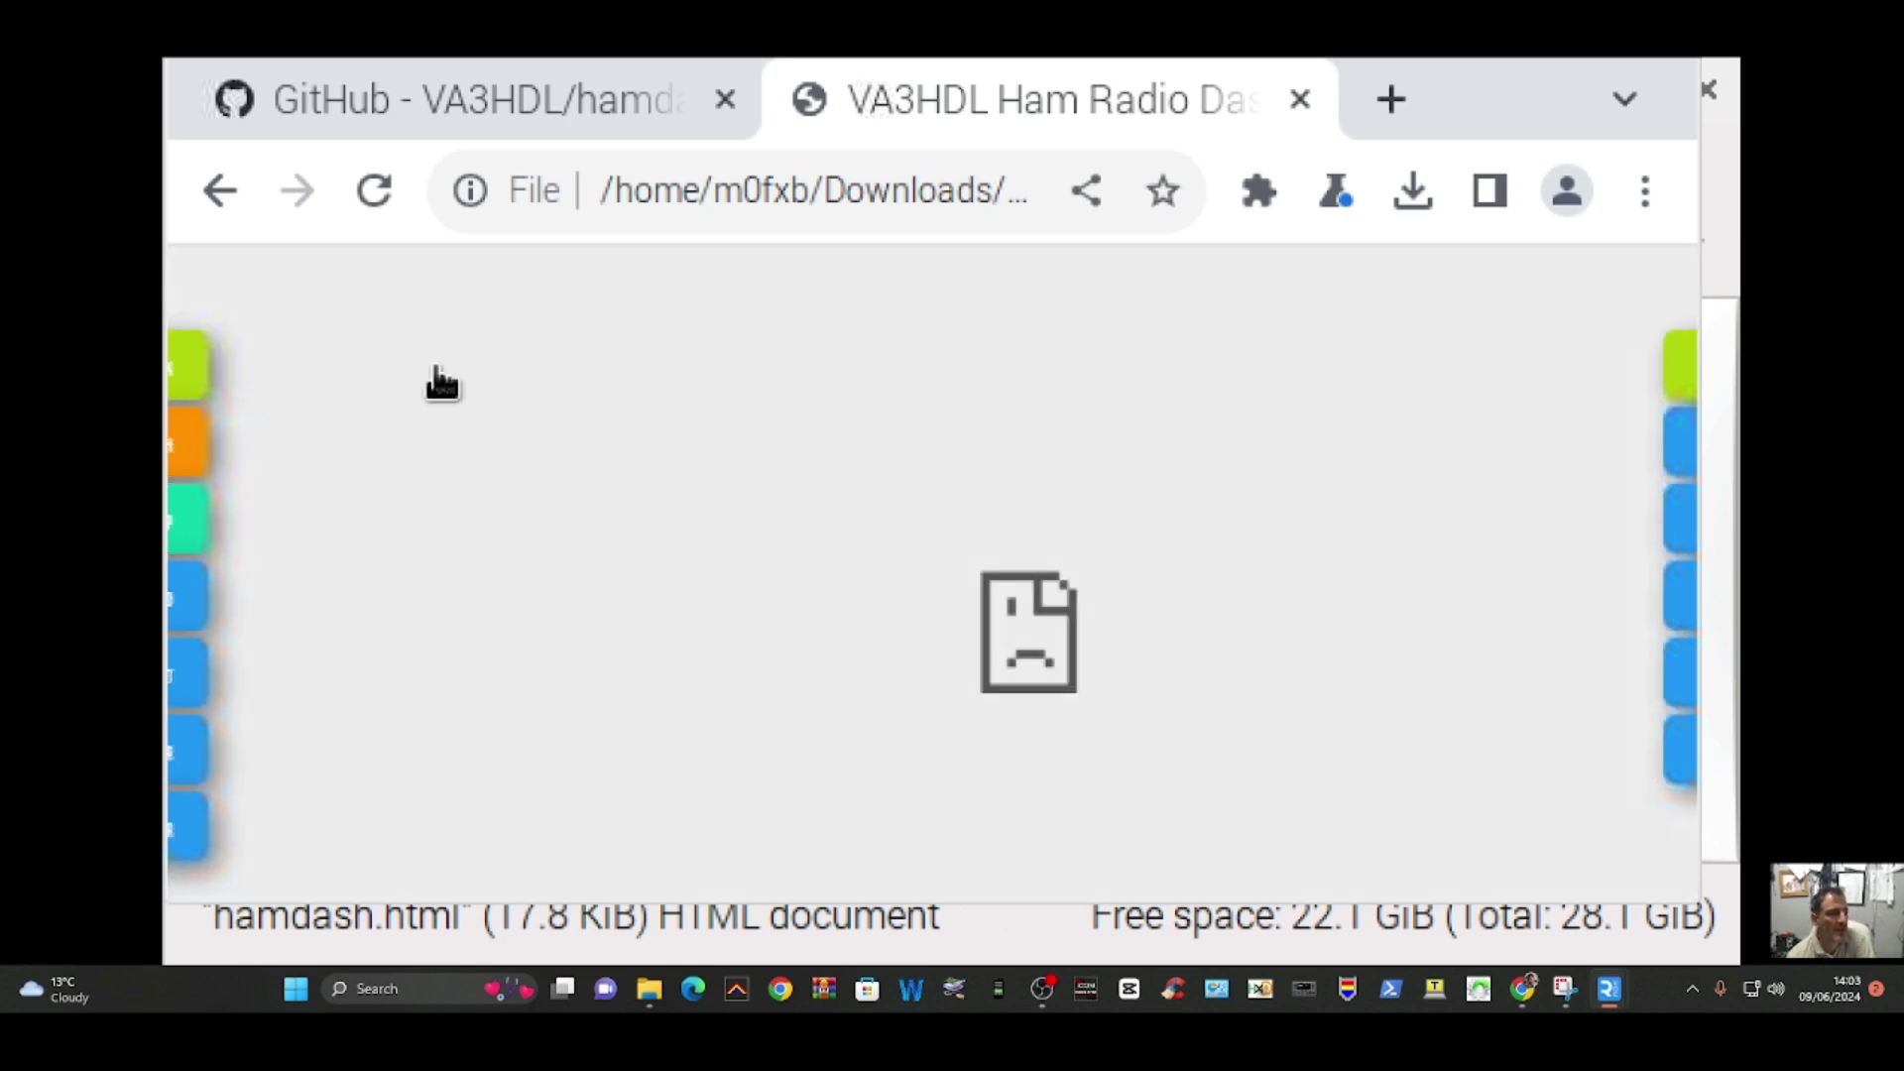
pyautogui.hotkey('alt', 'Tab')
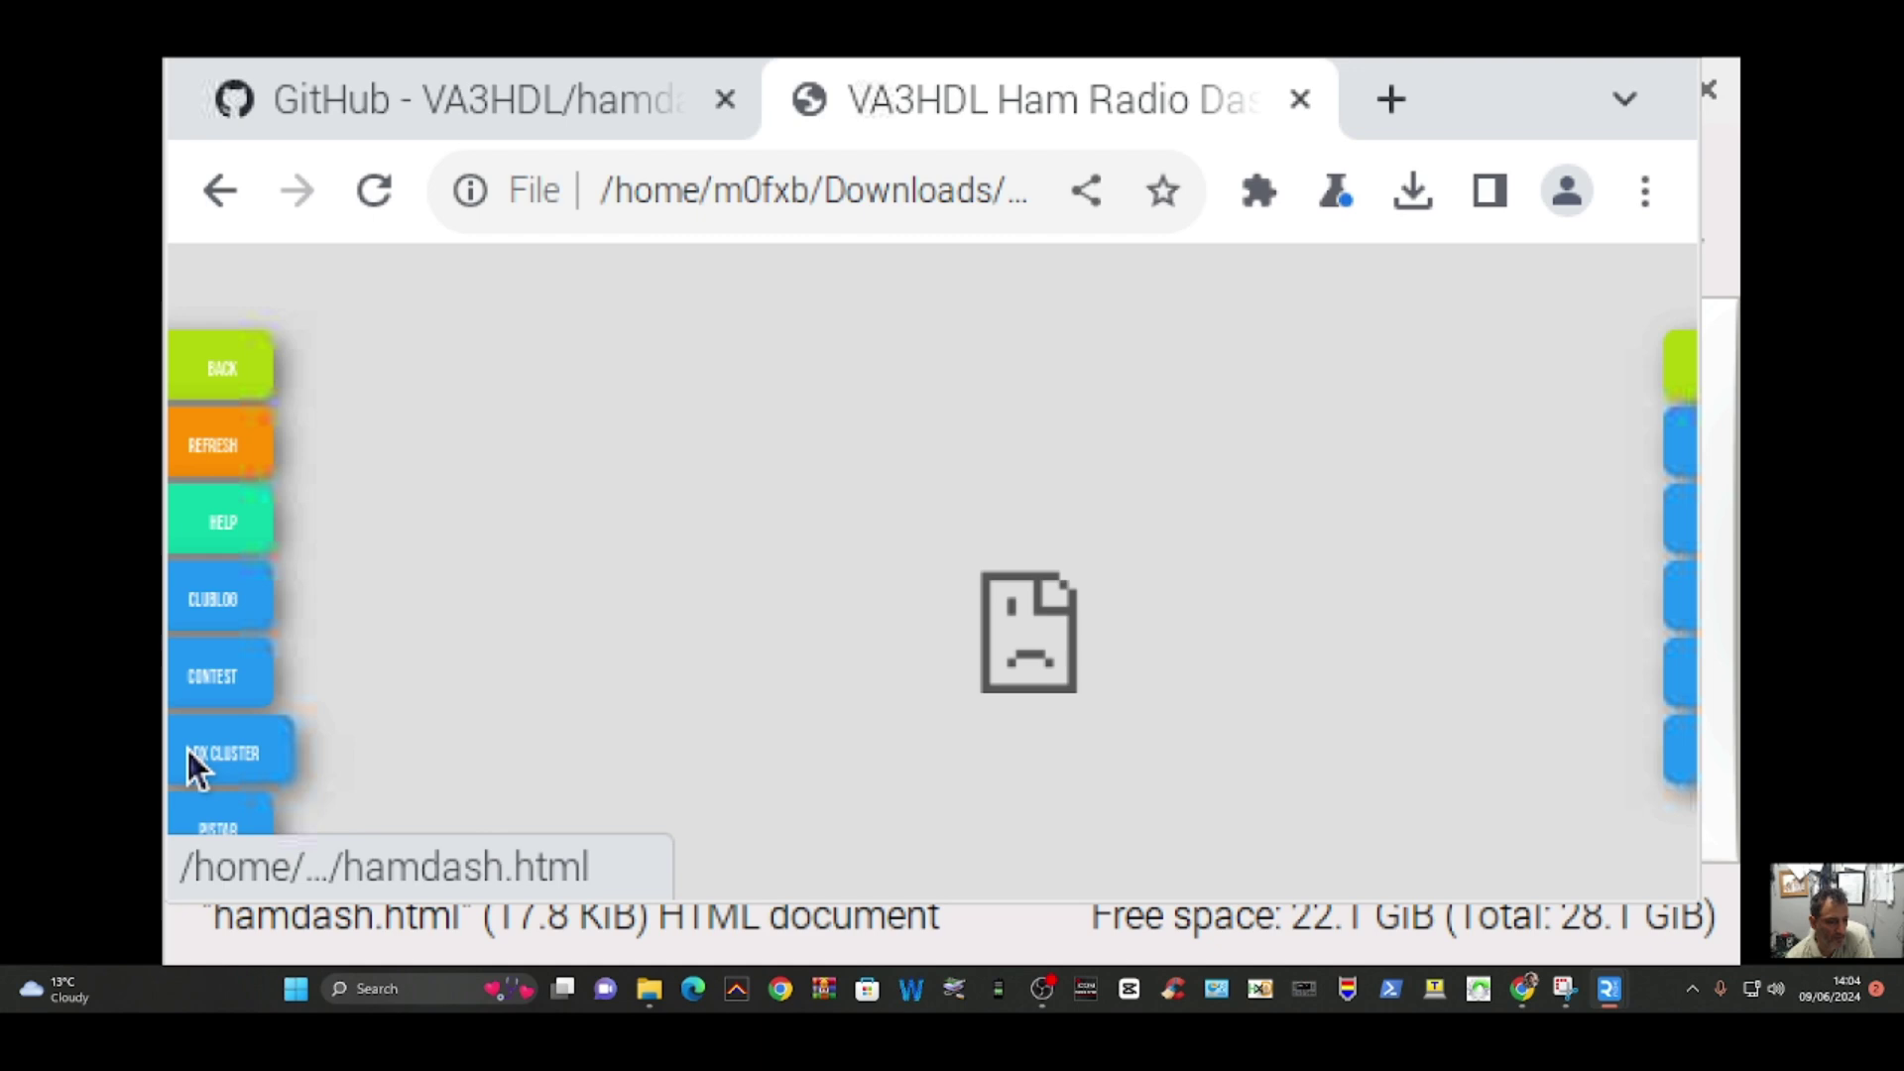
pyautogui.click(239, 758)
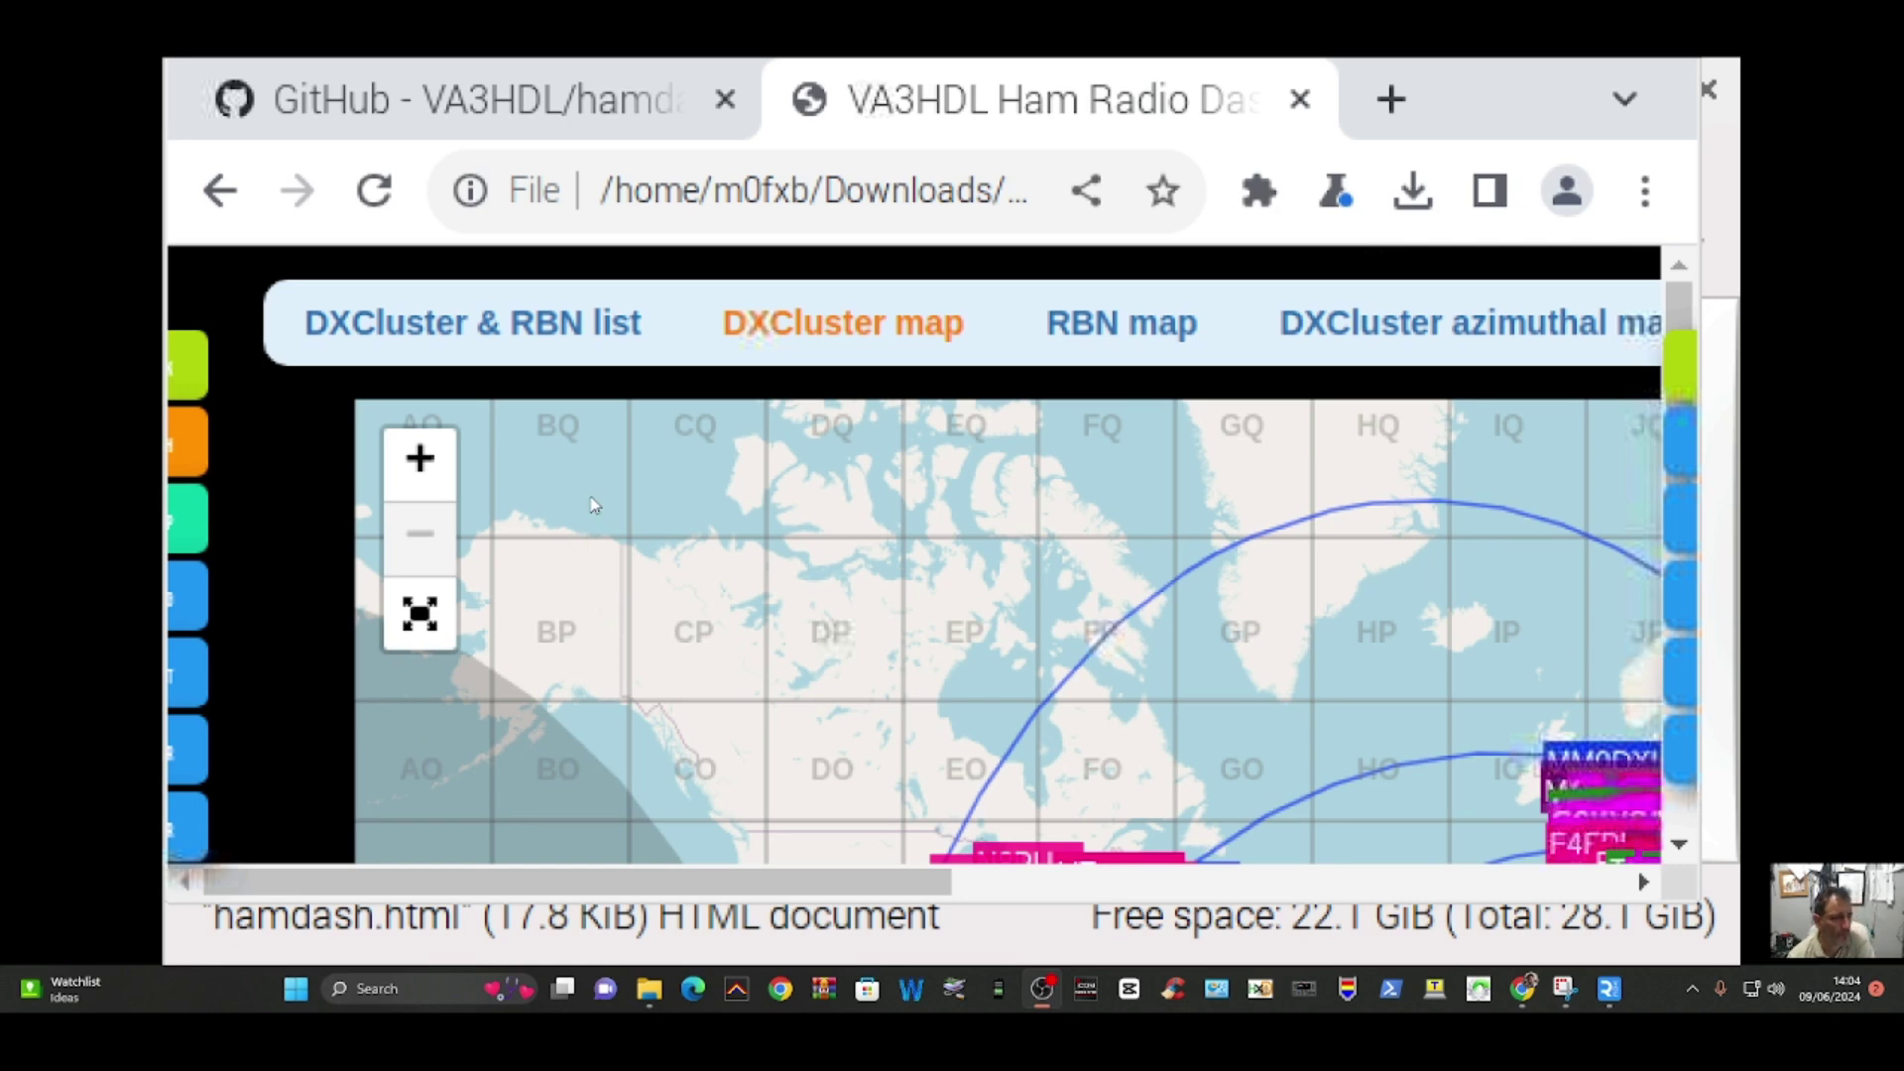
pyautogui.scroll(-2, 421, 535)
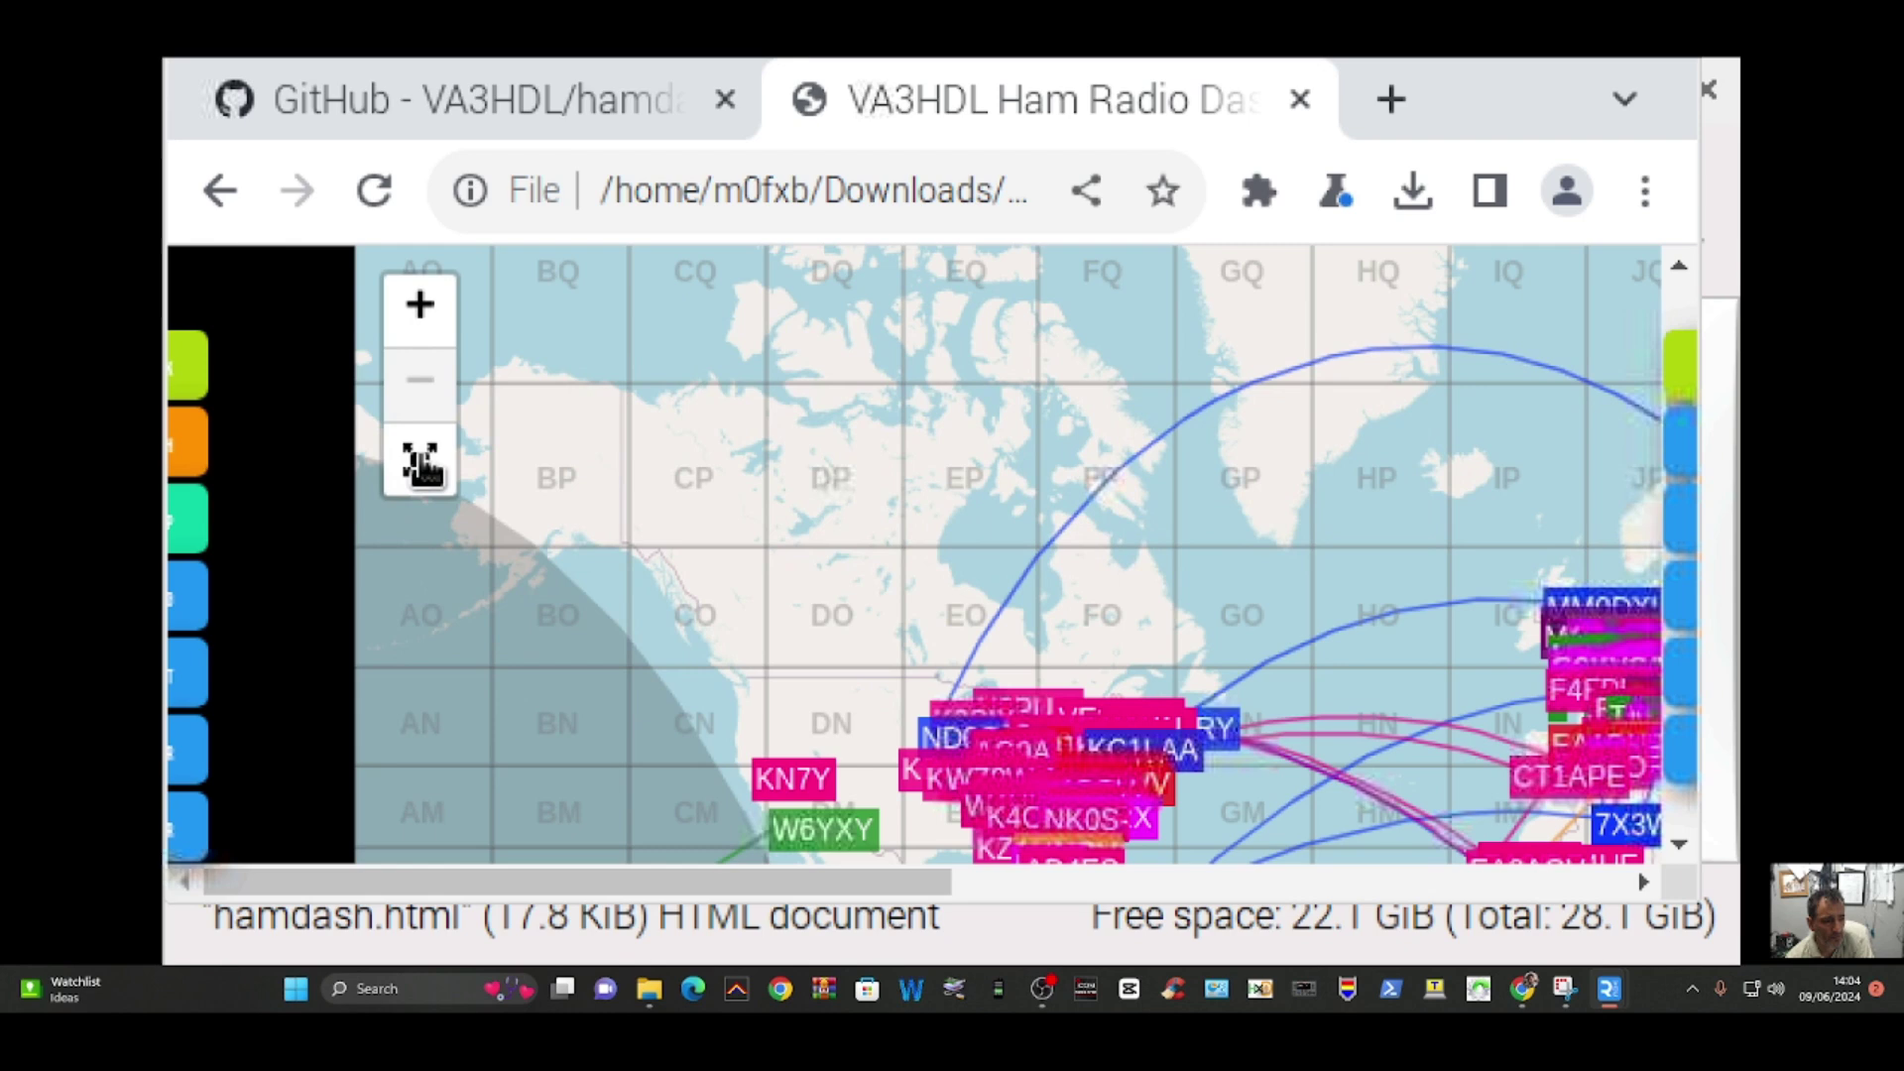
pyautogui.click(434, 342)
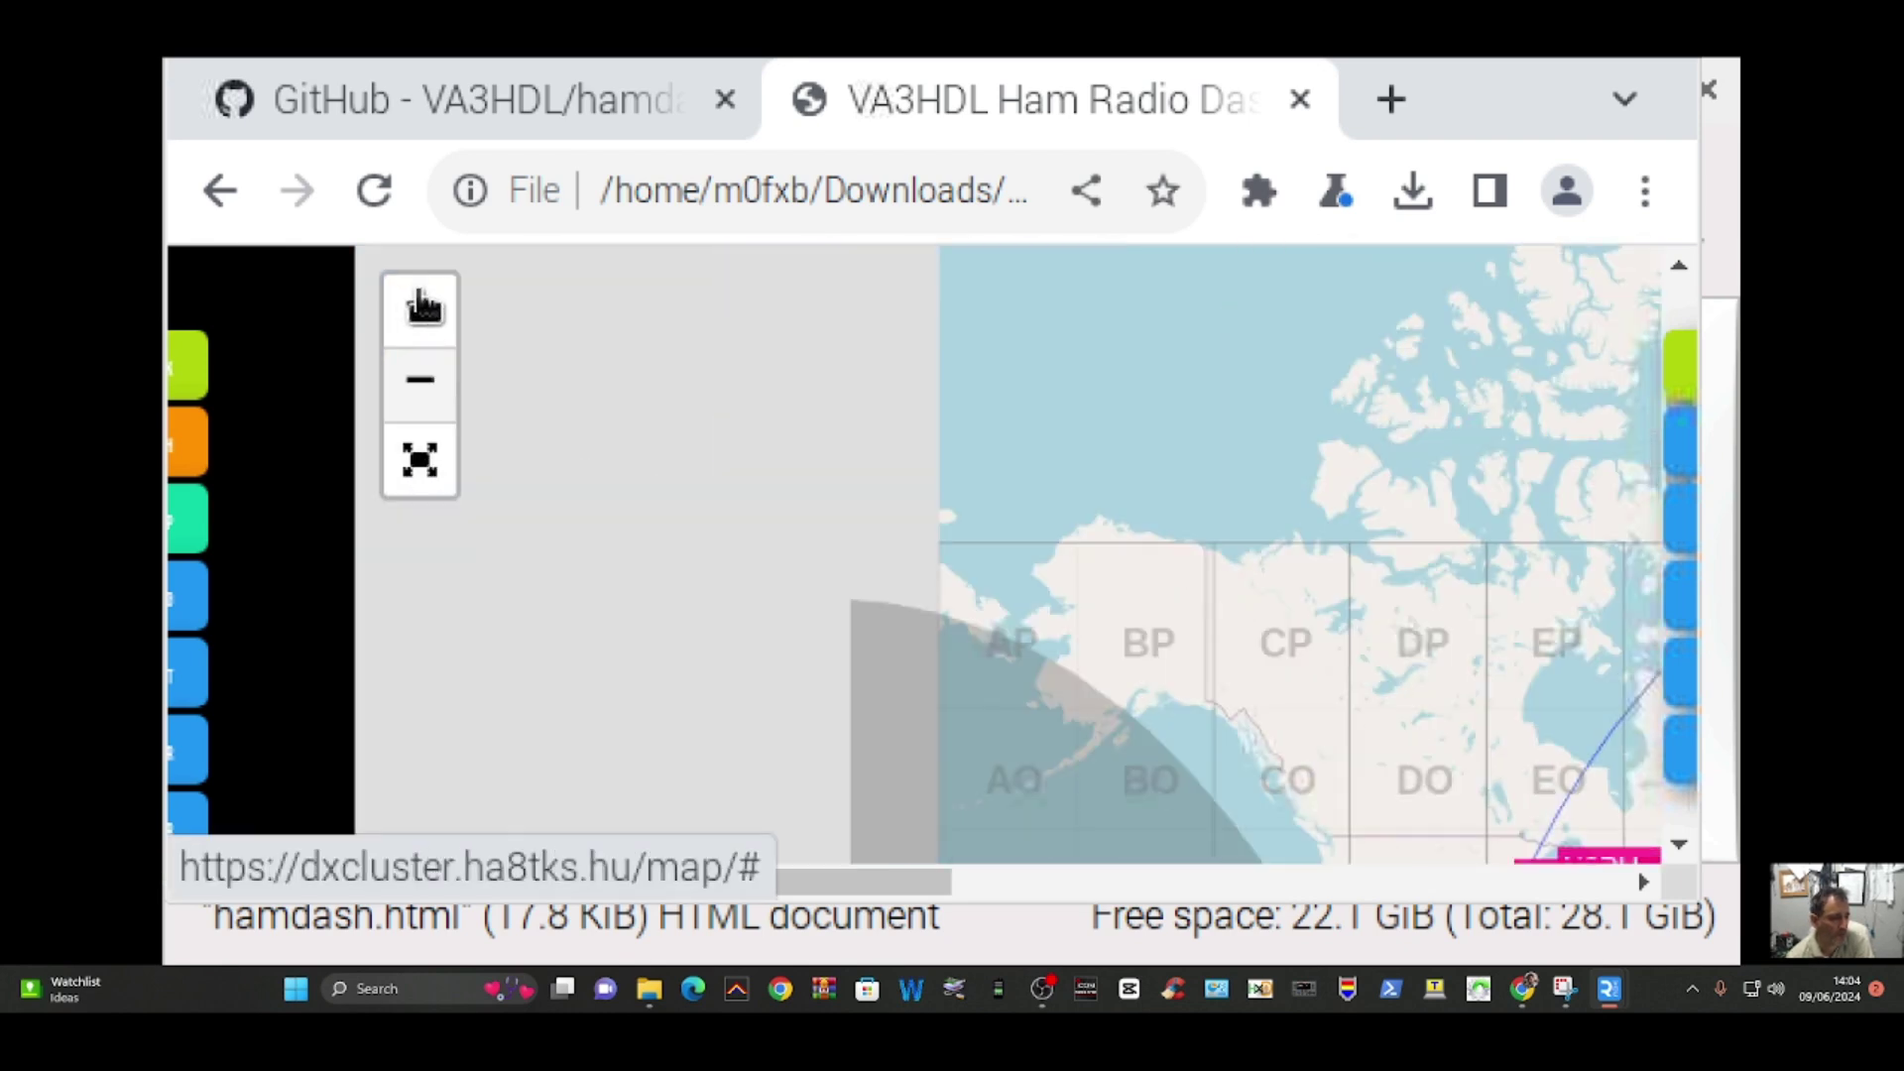
pyautogui.press('+')
pyautogui.press('+')
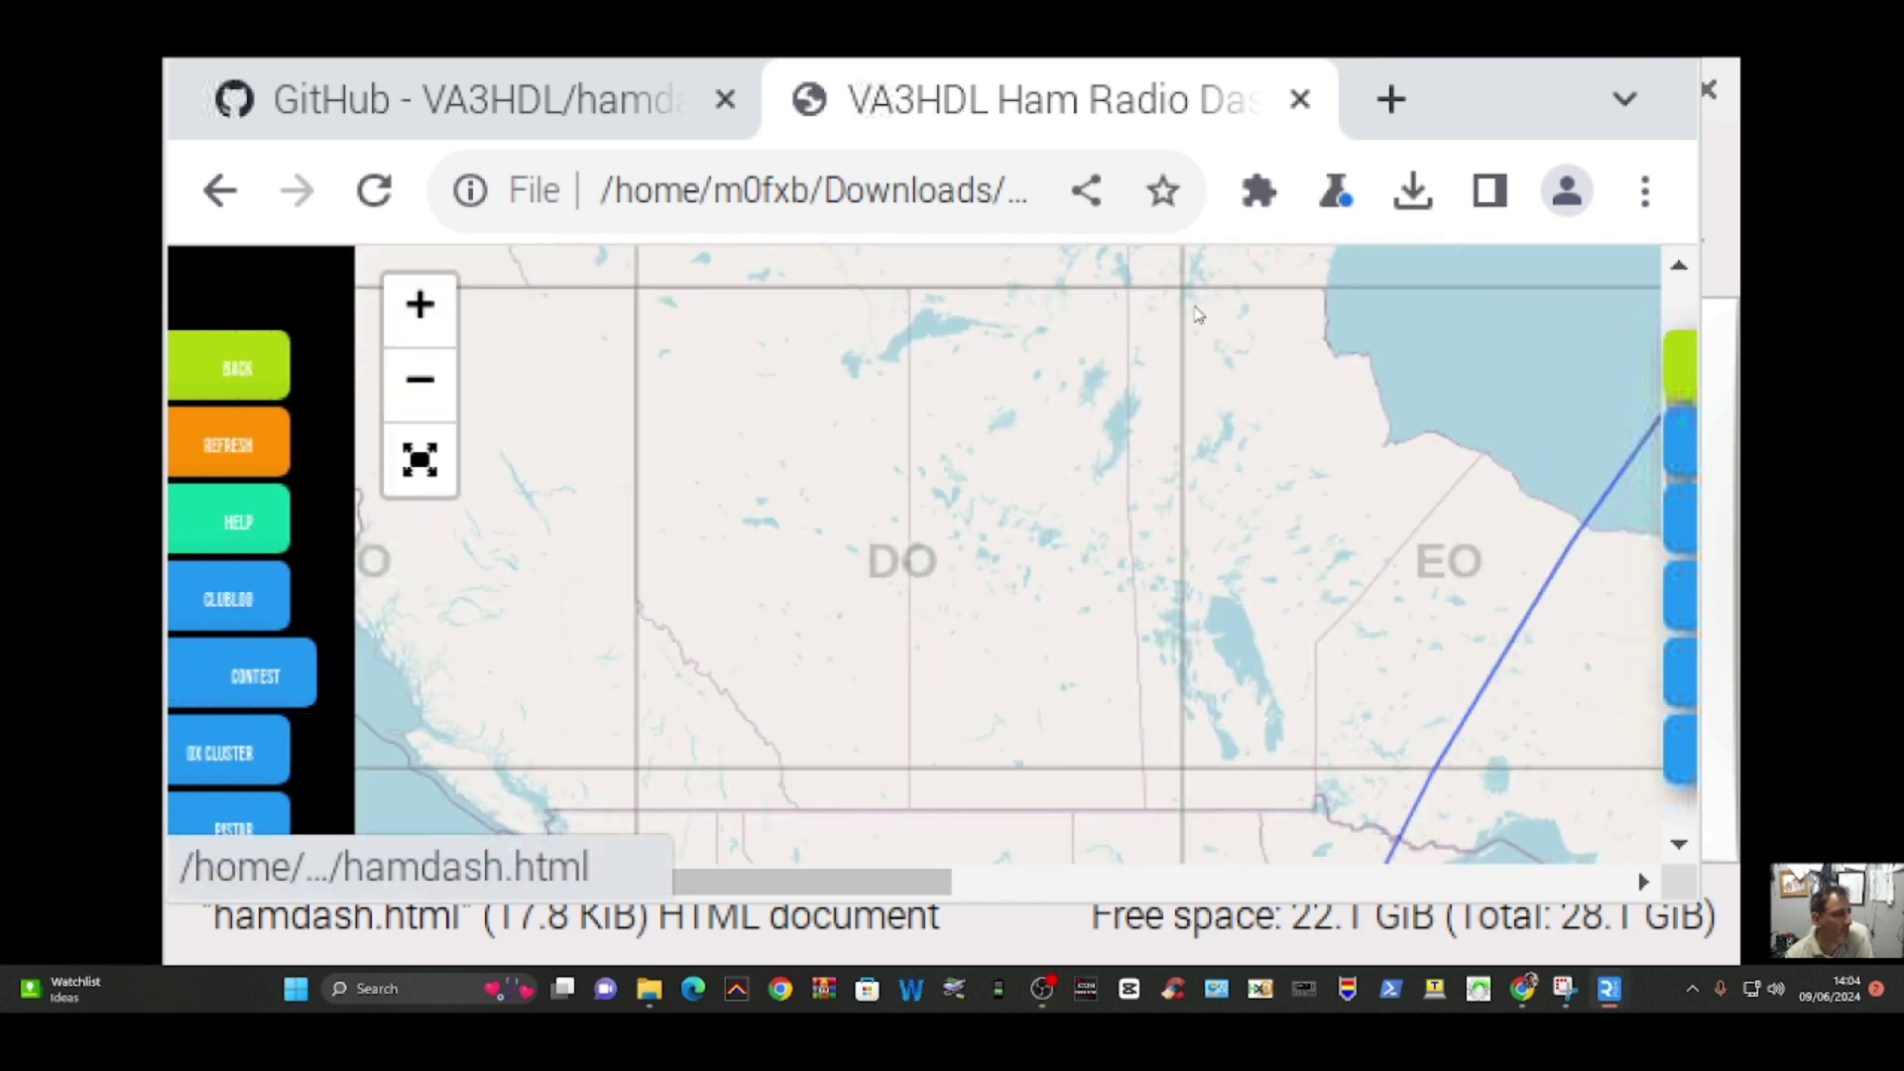
pyautogui.click(175, 675)
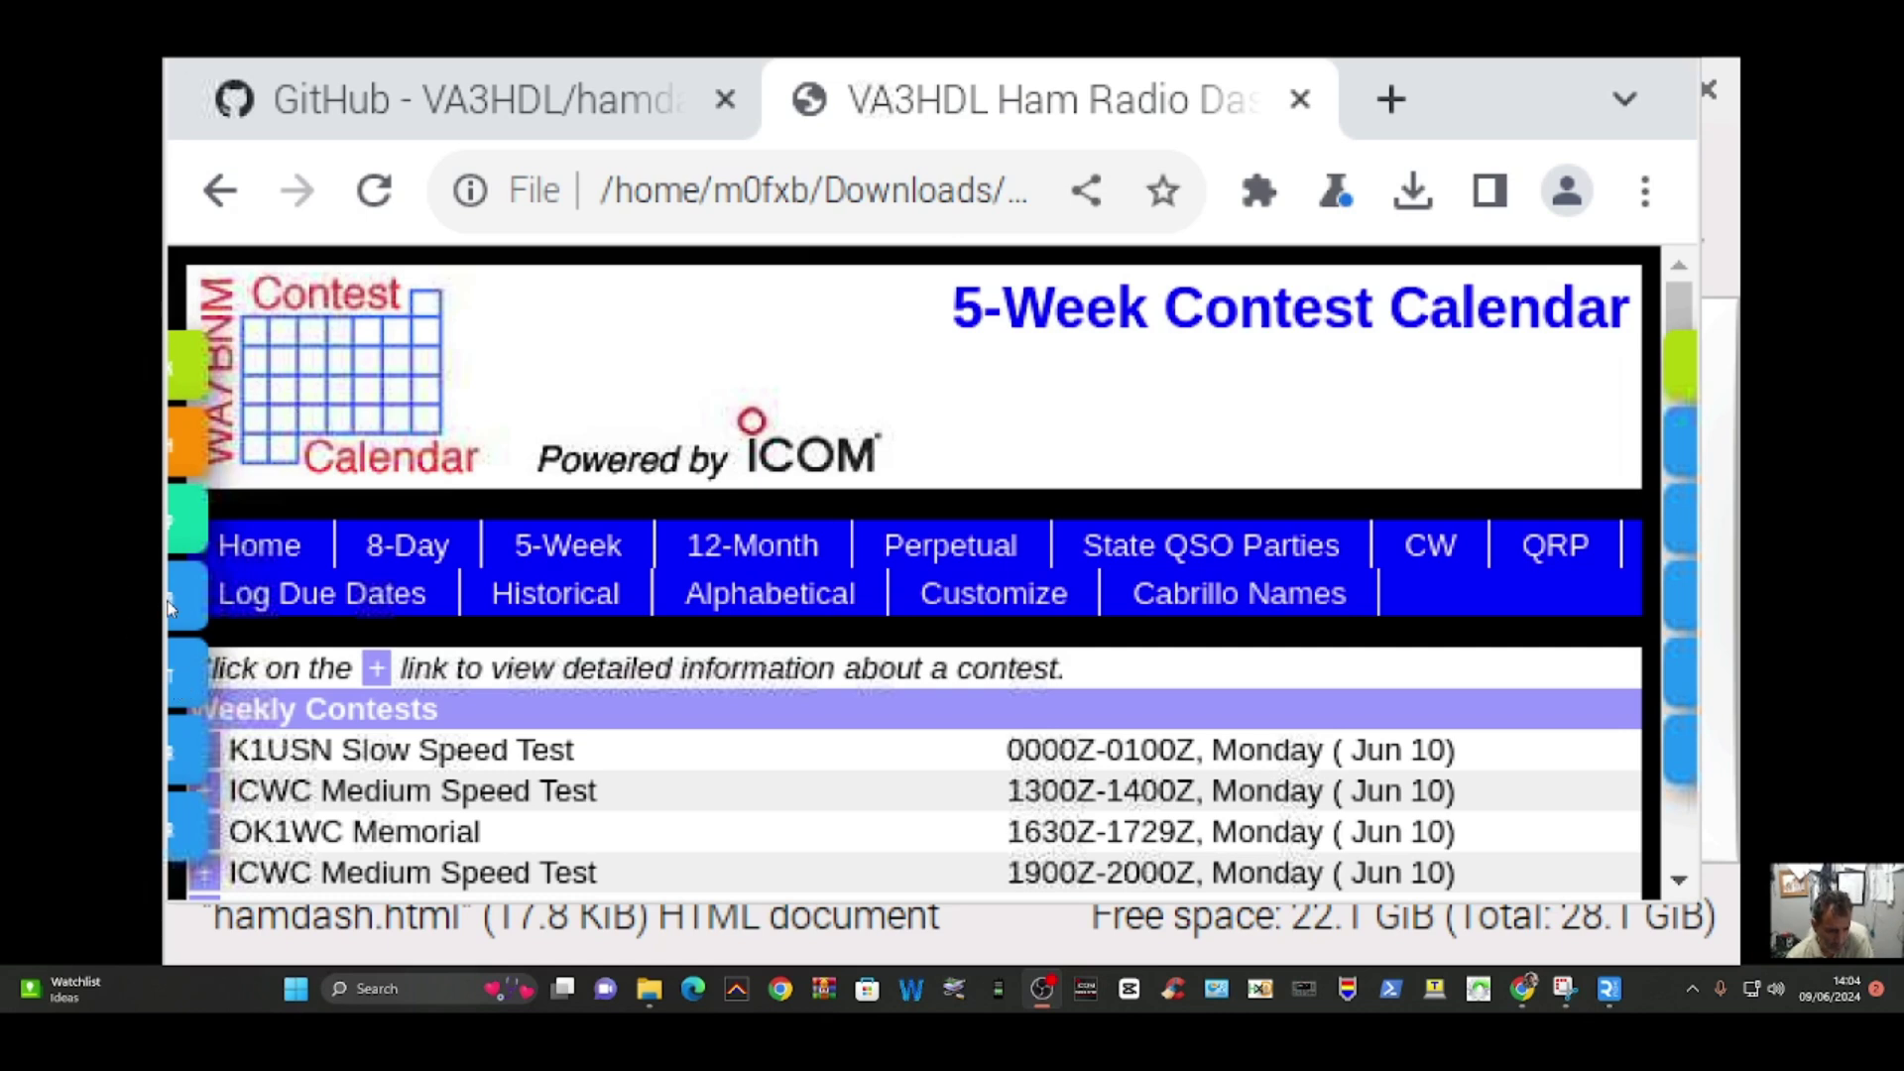
# Step: Show the Clublog band status page, then the dashboard's HELP notice
pyautogui.click(206, 611)
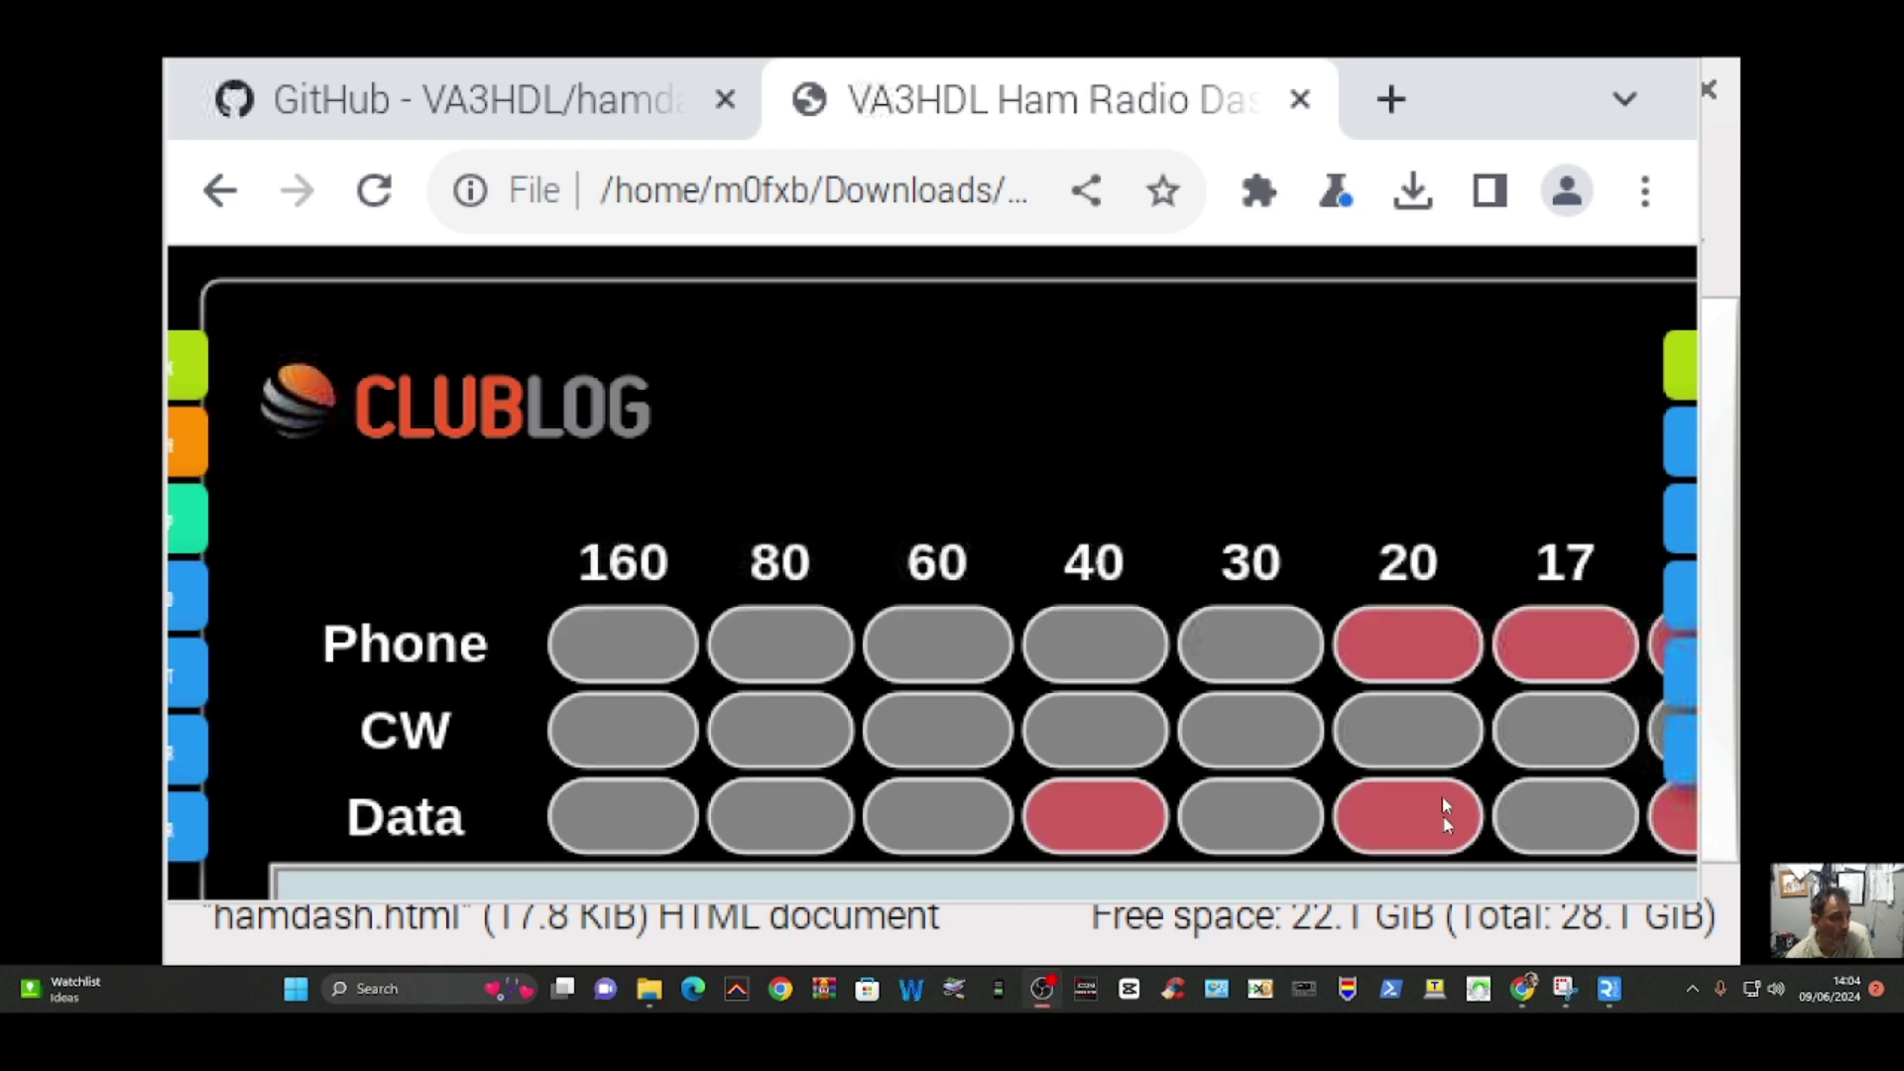
pyautogui.click(189, 516)
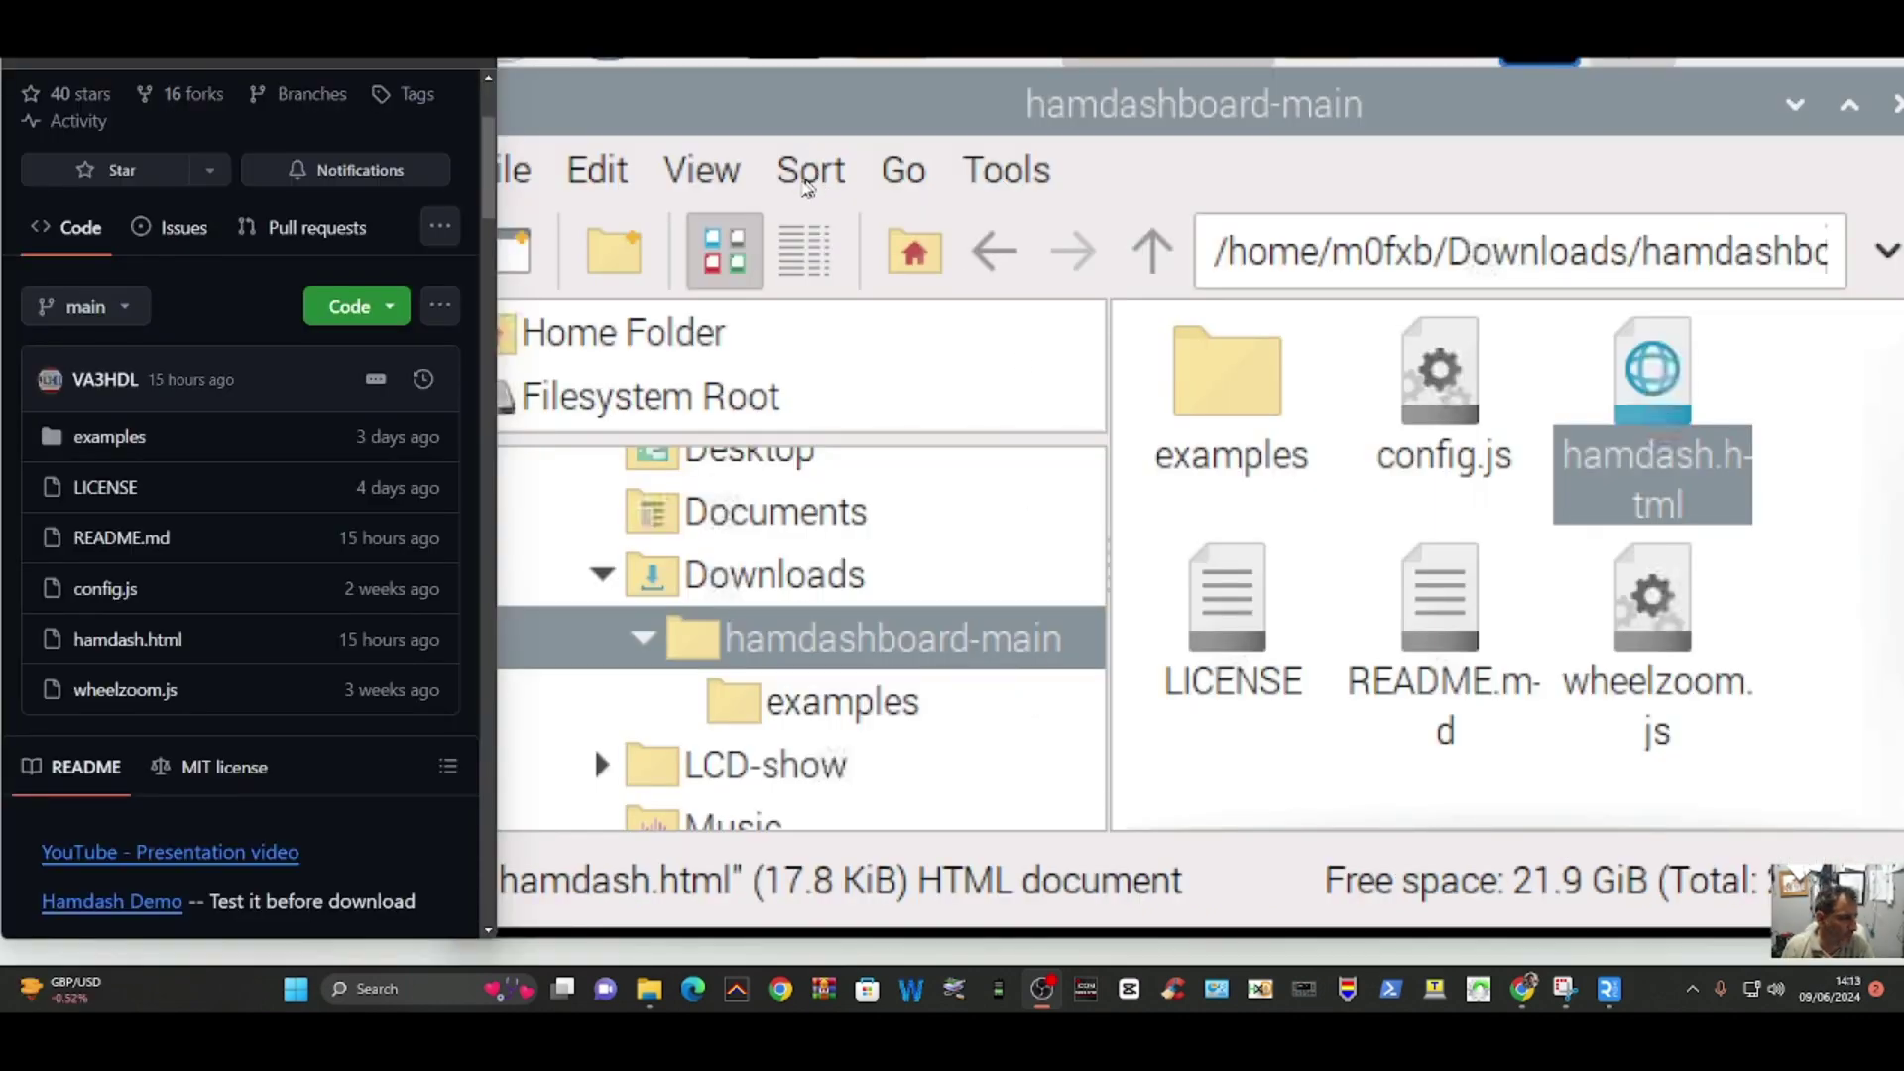
# Step: In config.js, delete the trailing '/' after 192.168.0.104 in the PISTAR link and save
pyautogui.rightClick(1432, 409)
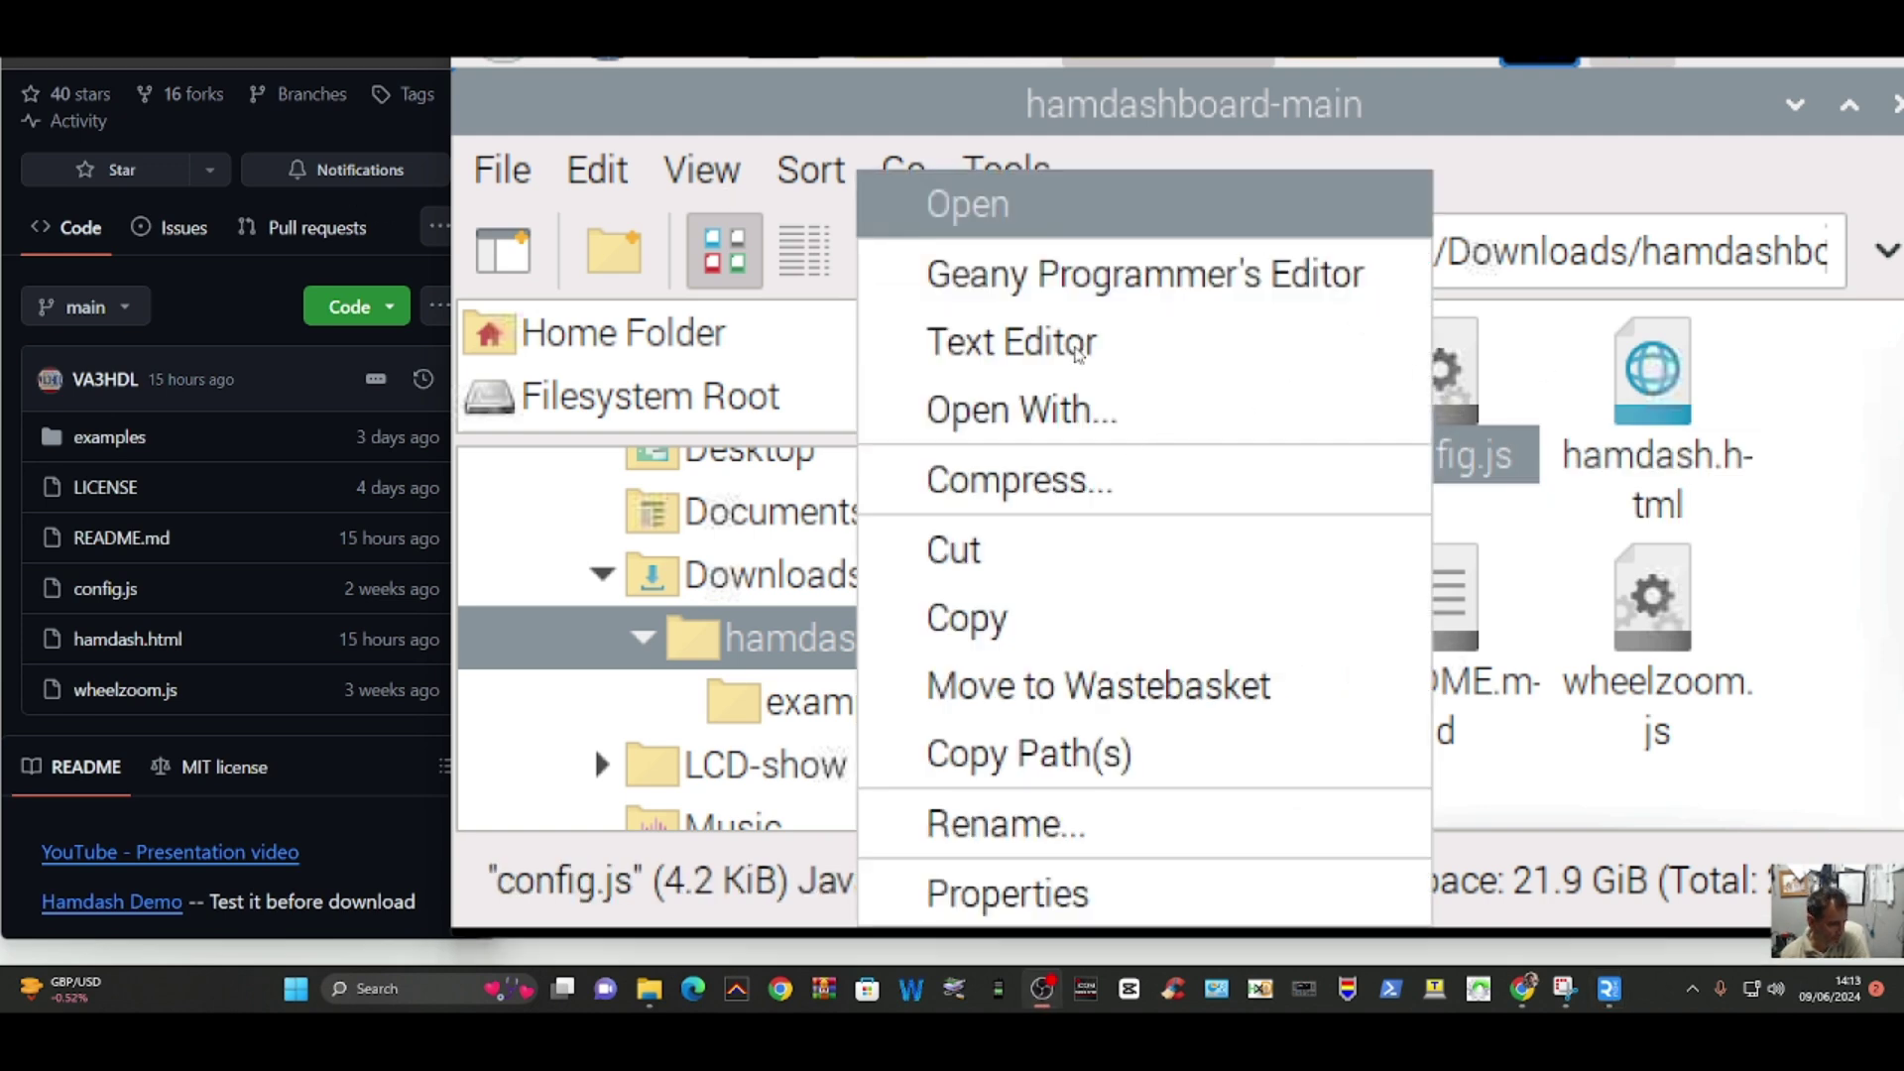
pyautogui.click(1079, 347)
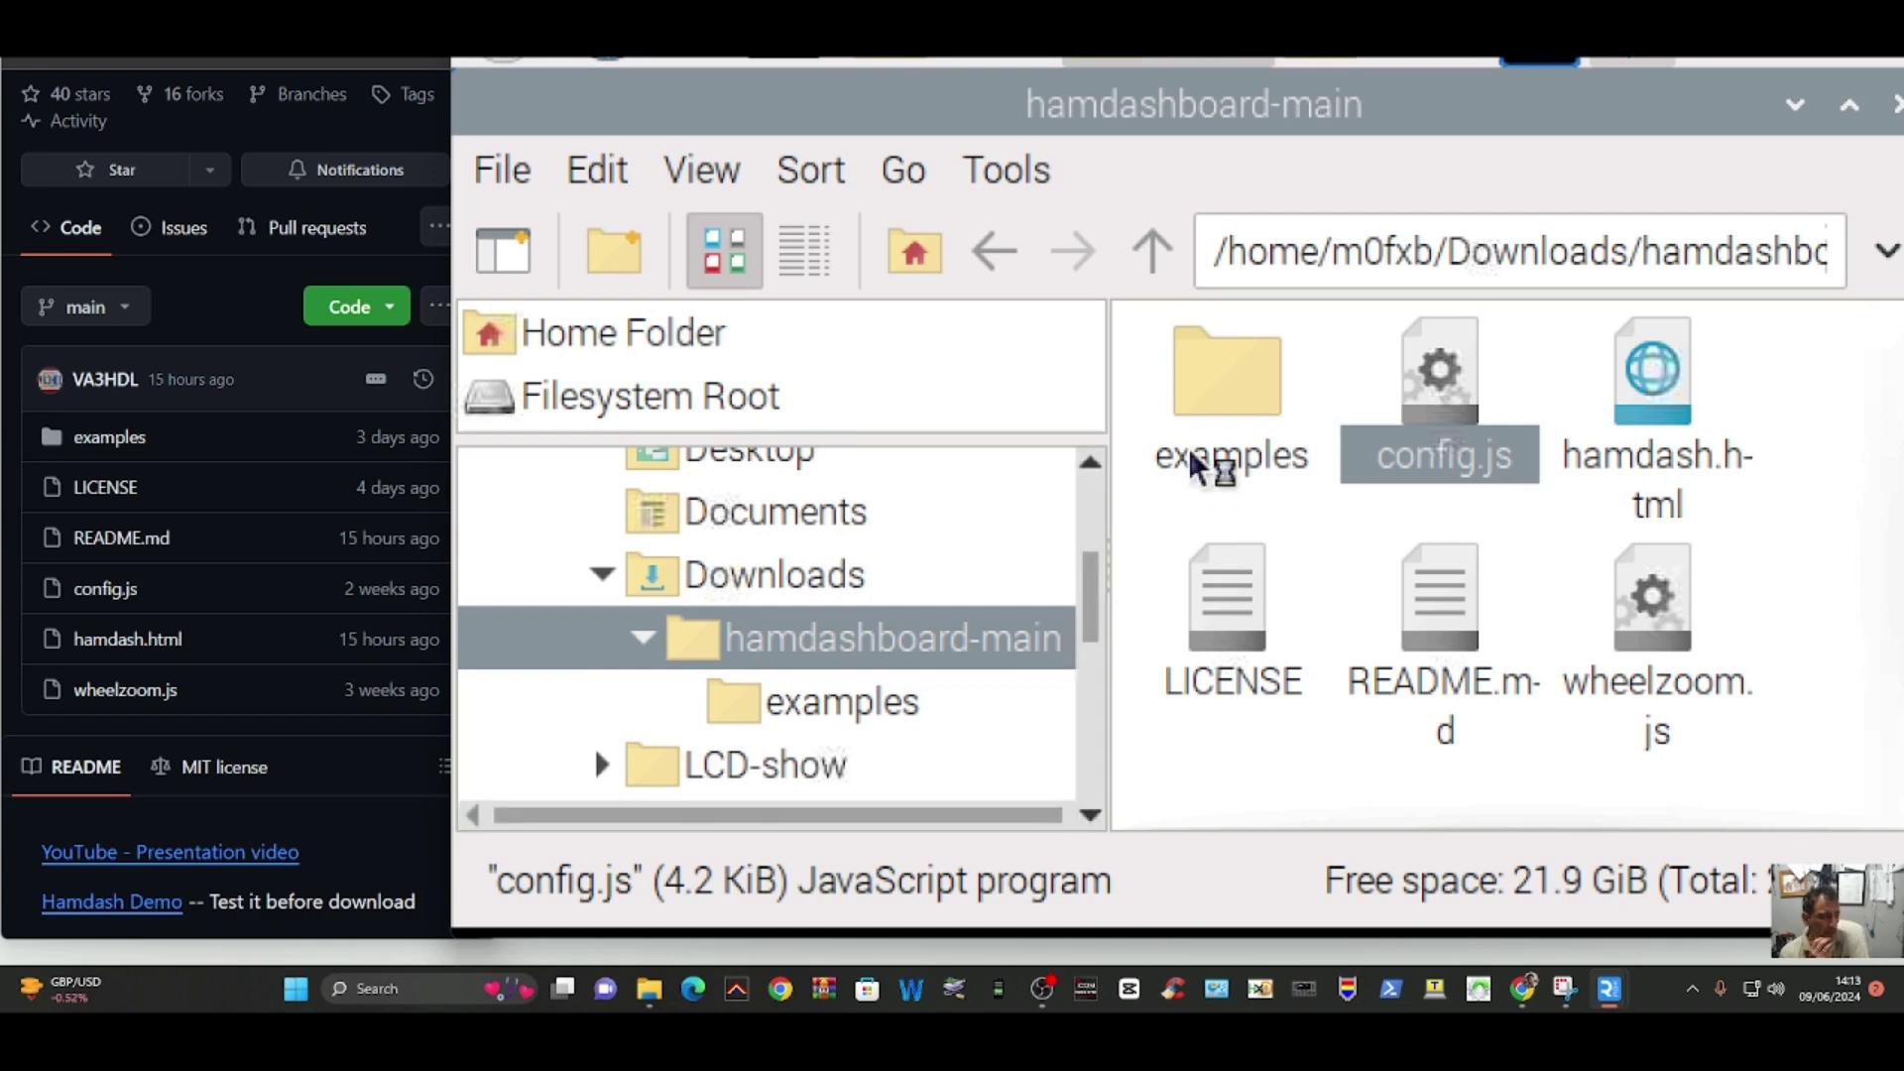
pyautogui.scroll(-3, 1187, 446)
pyautogui.click(1378, 859)
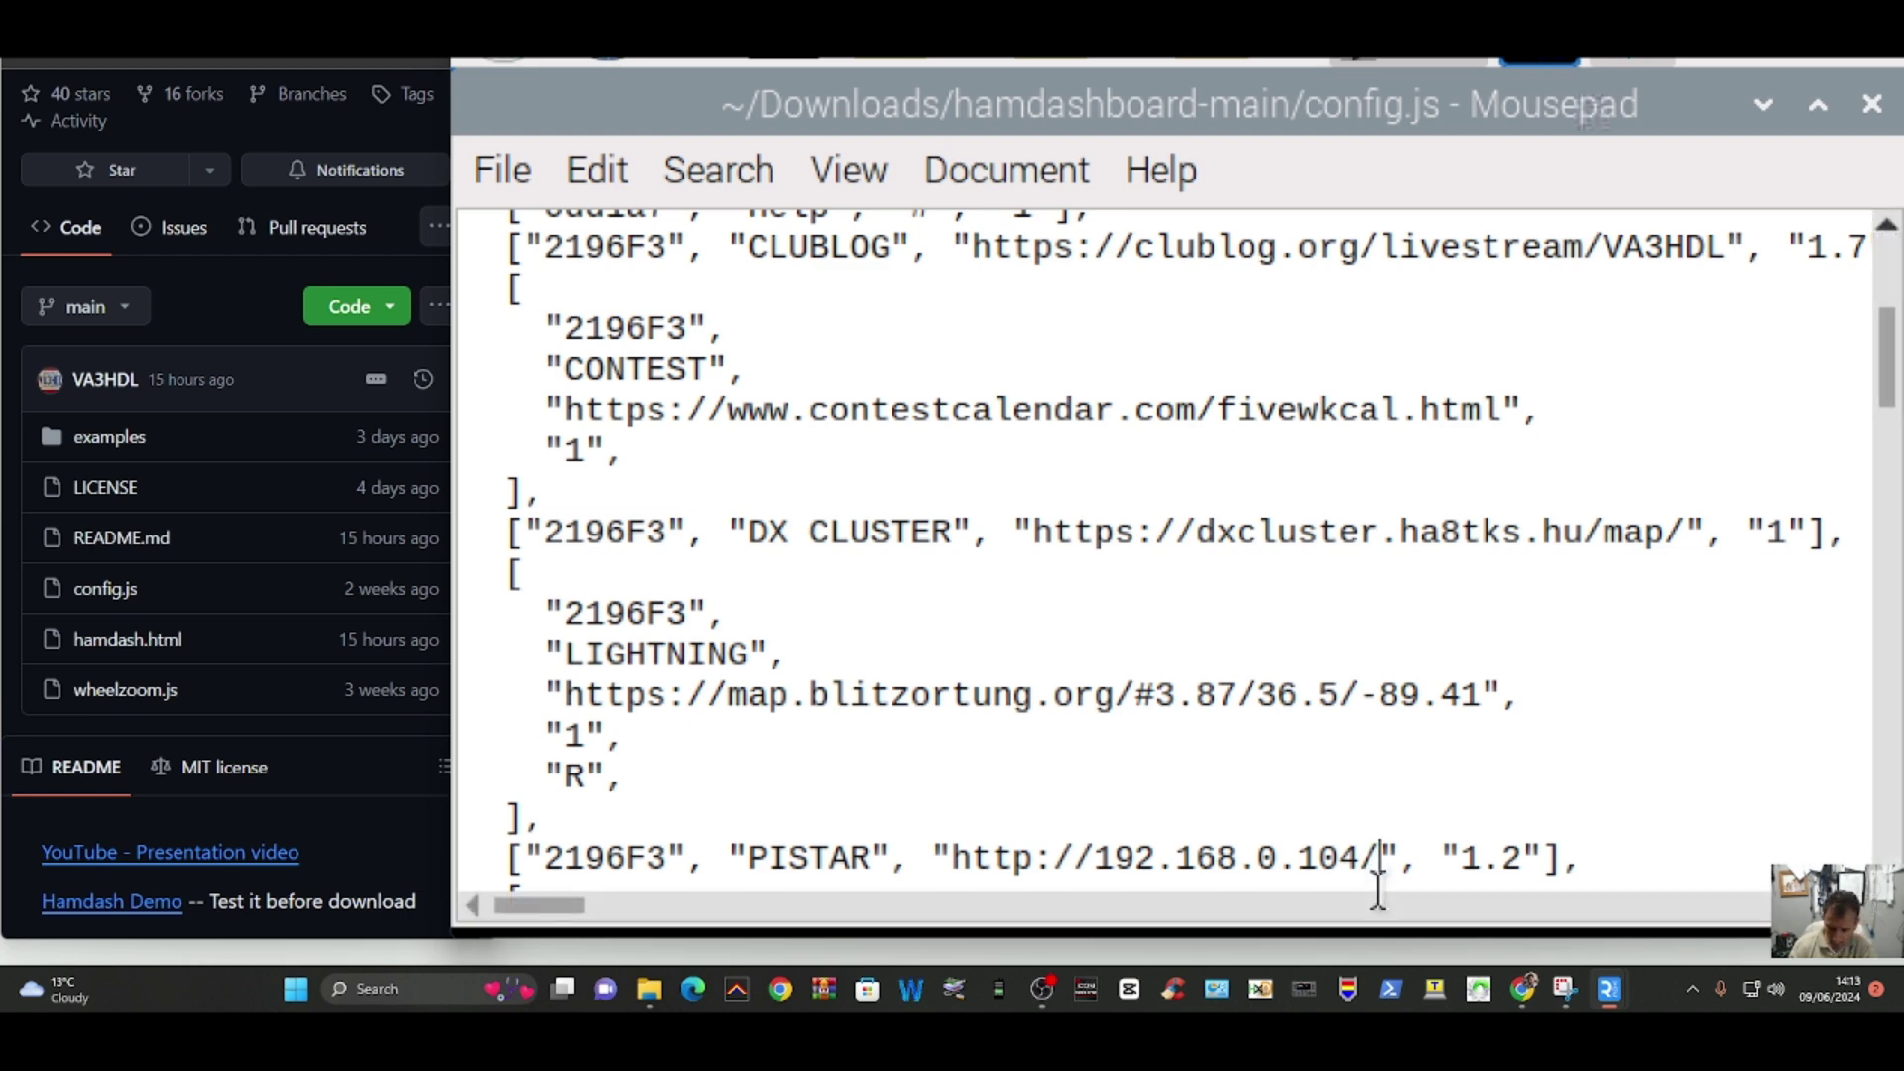
pyautogui.press('BackSpace')
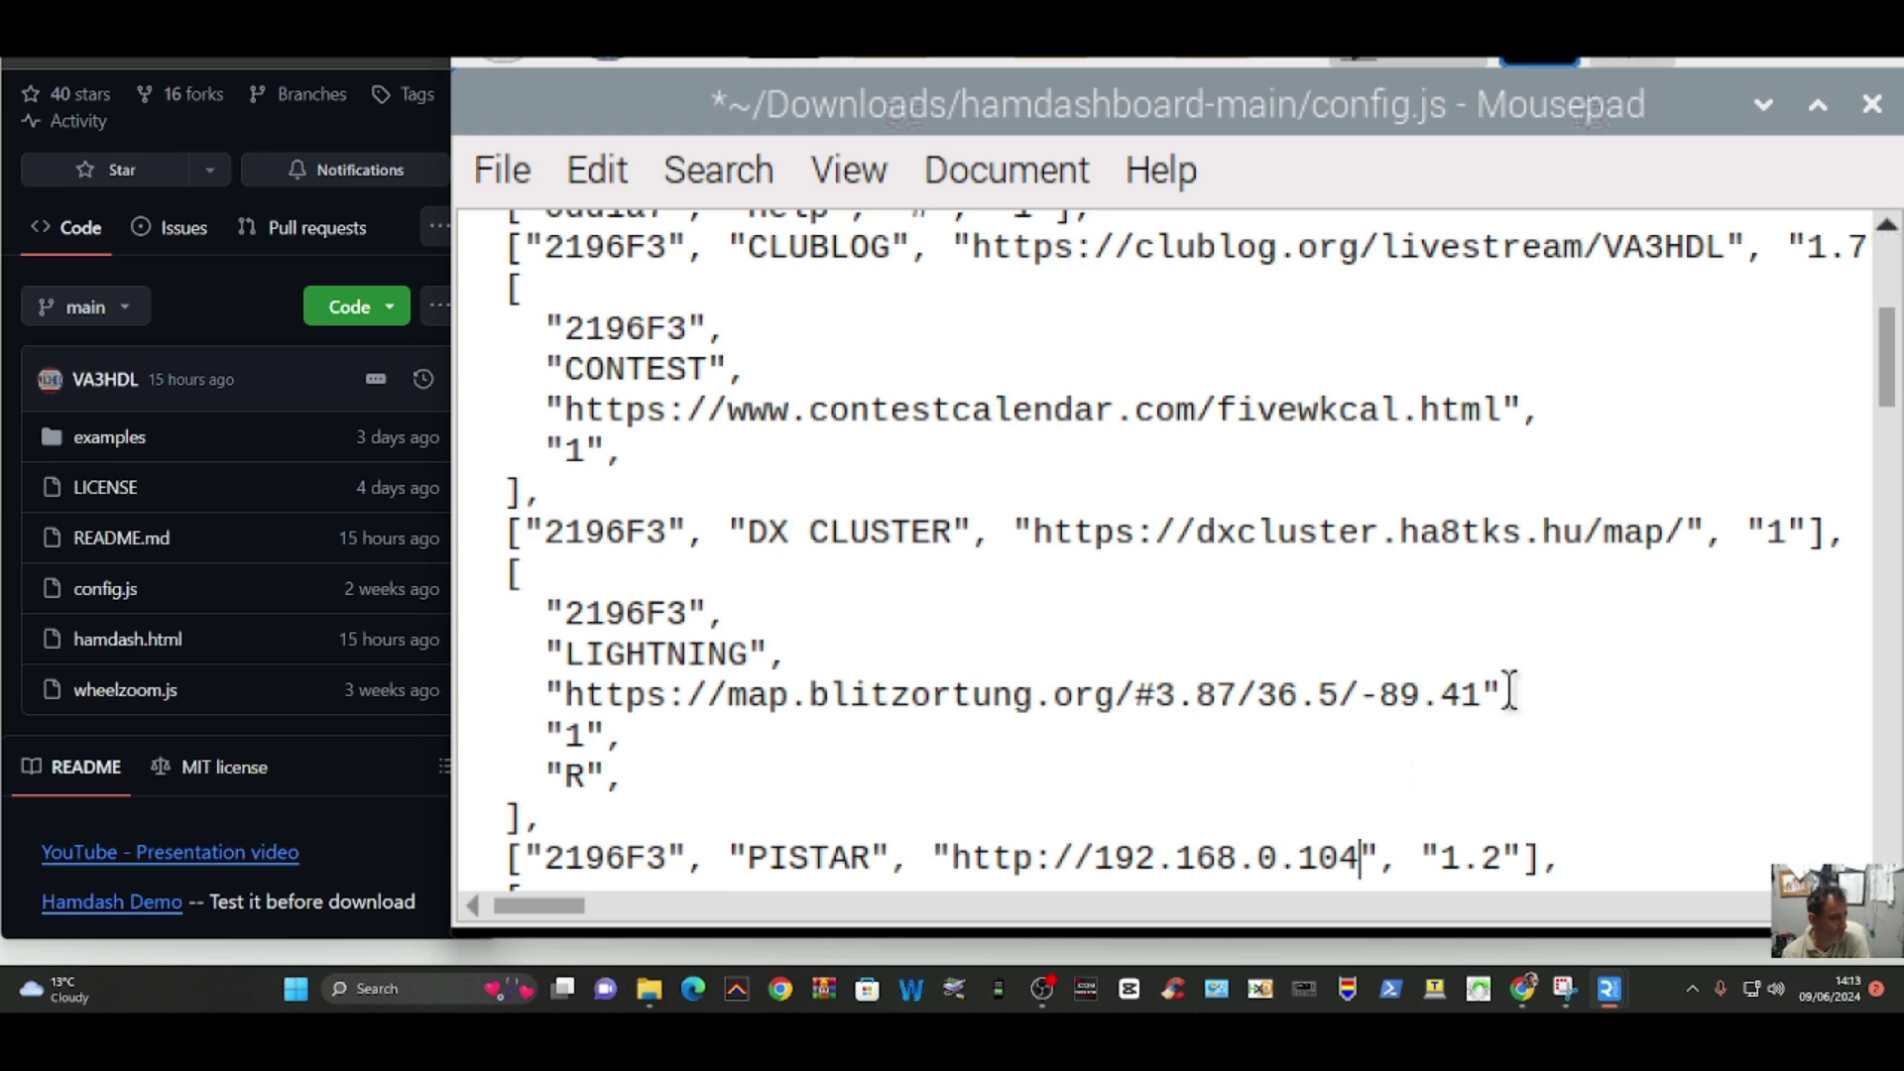
pyautogui.click(502, 170)
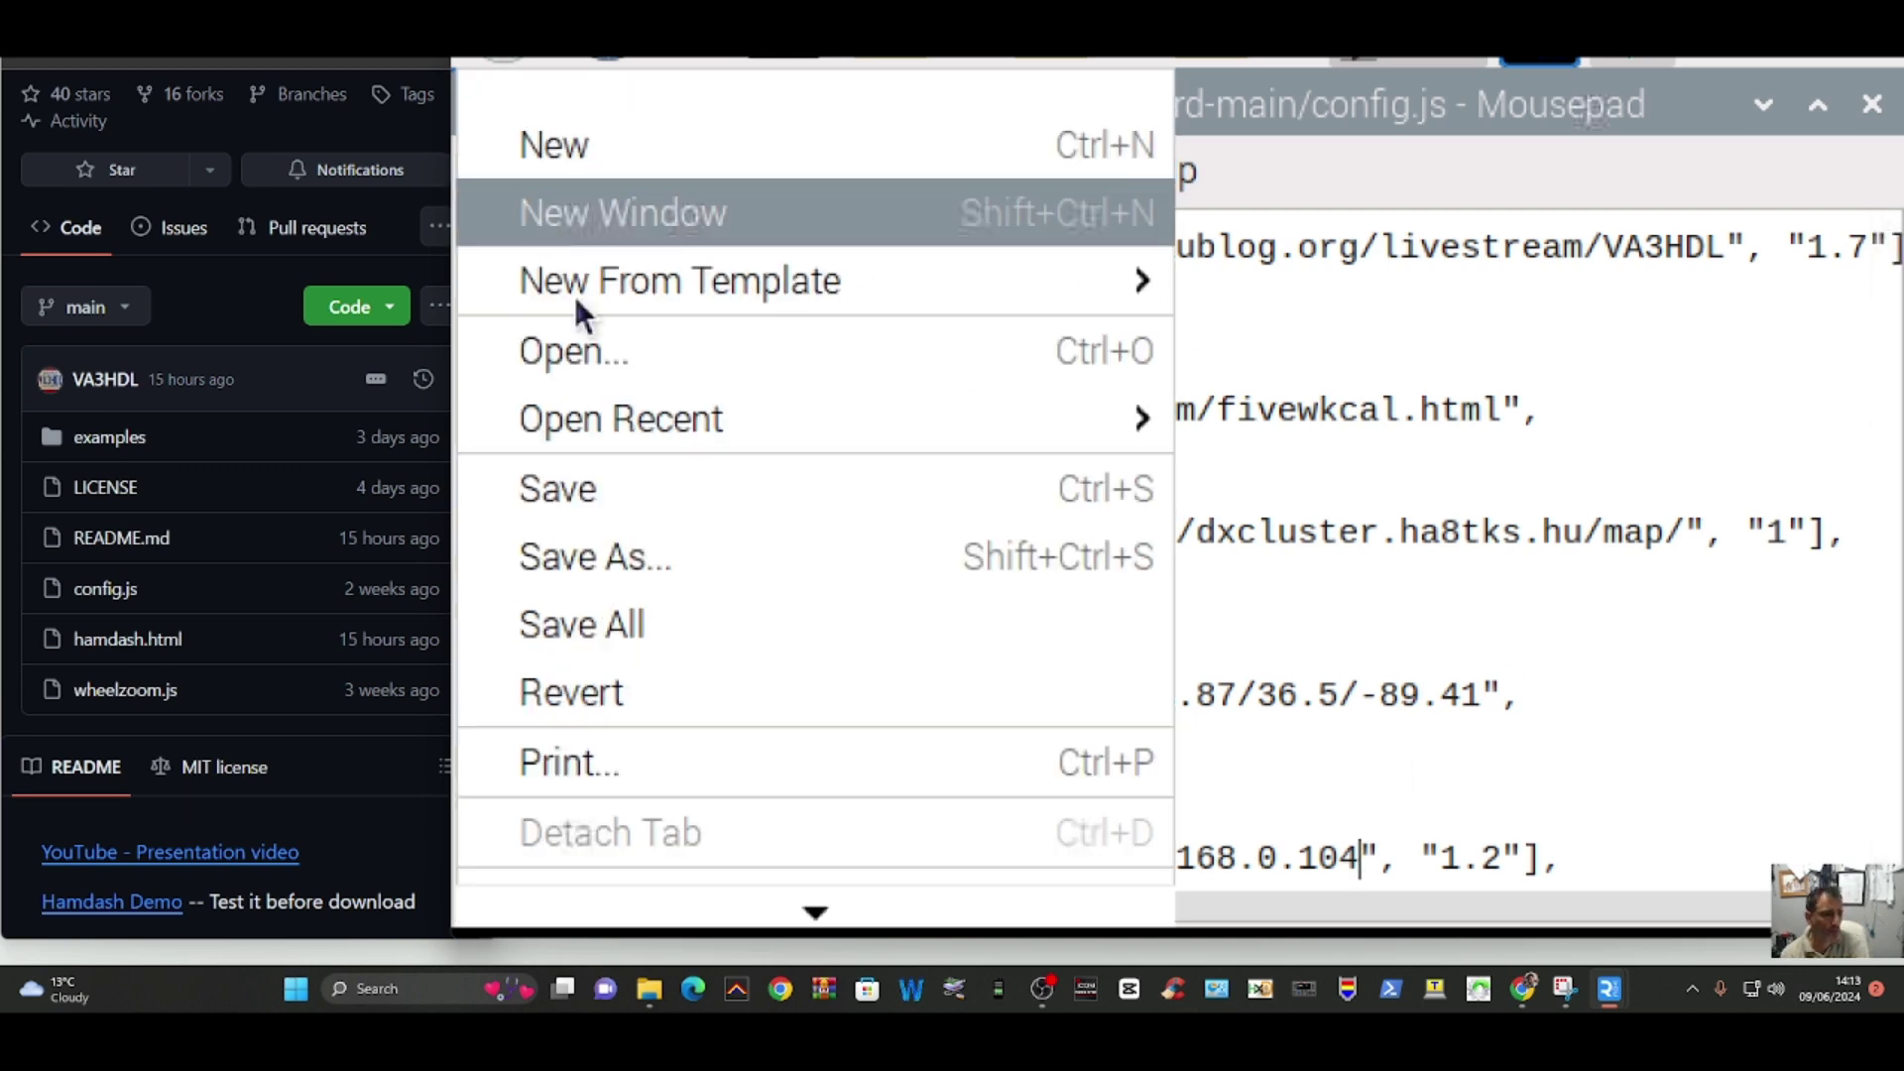
pyautogui.click(592, 496)
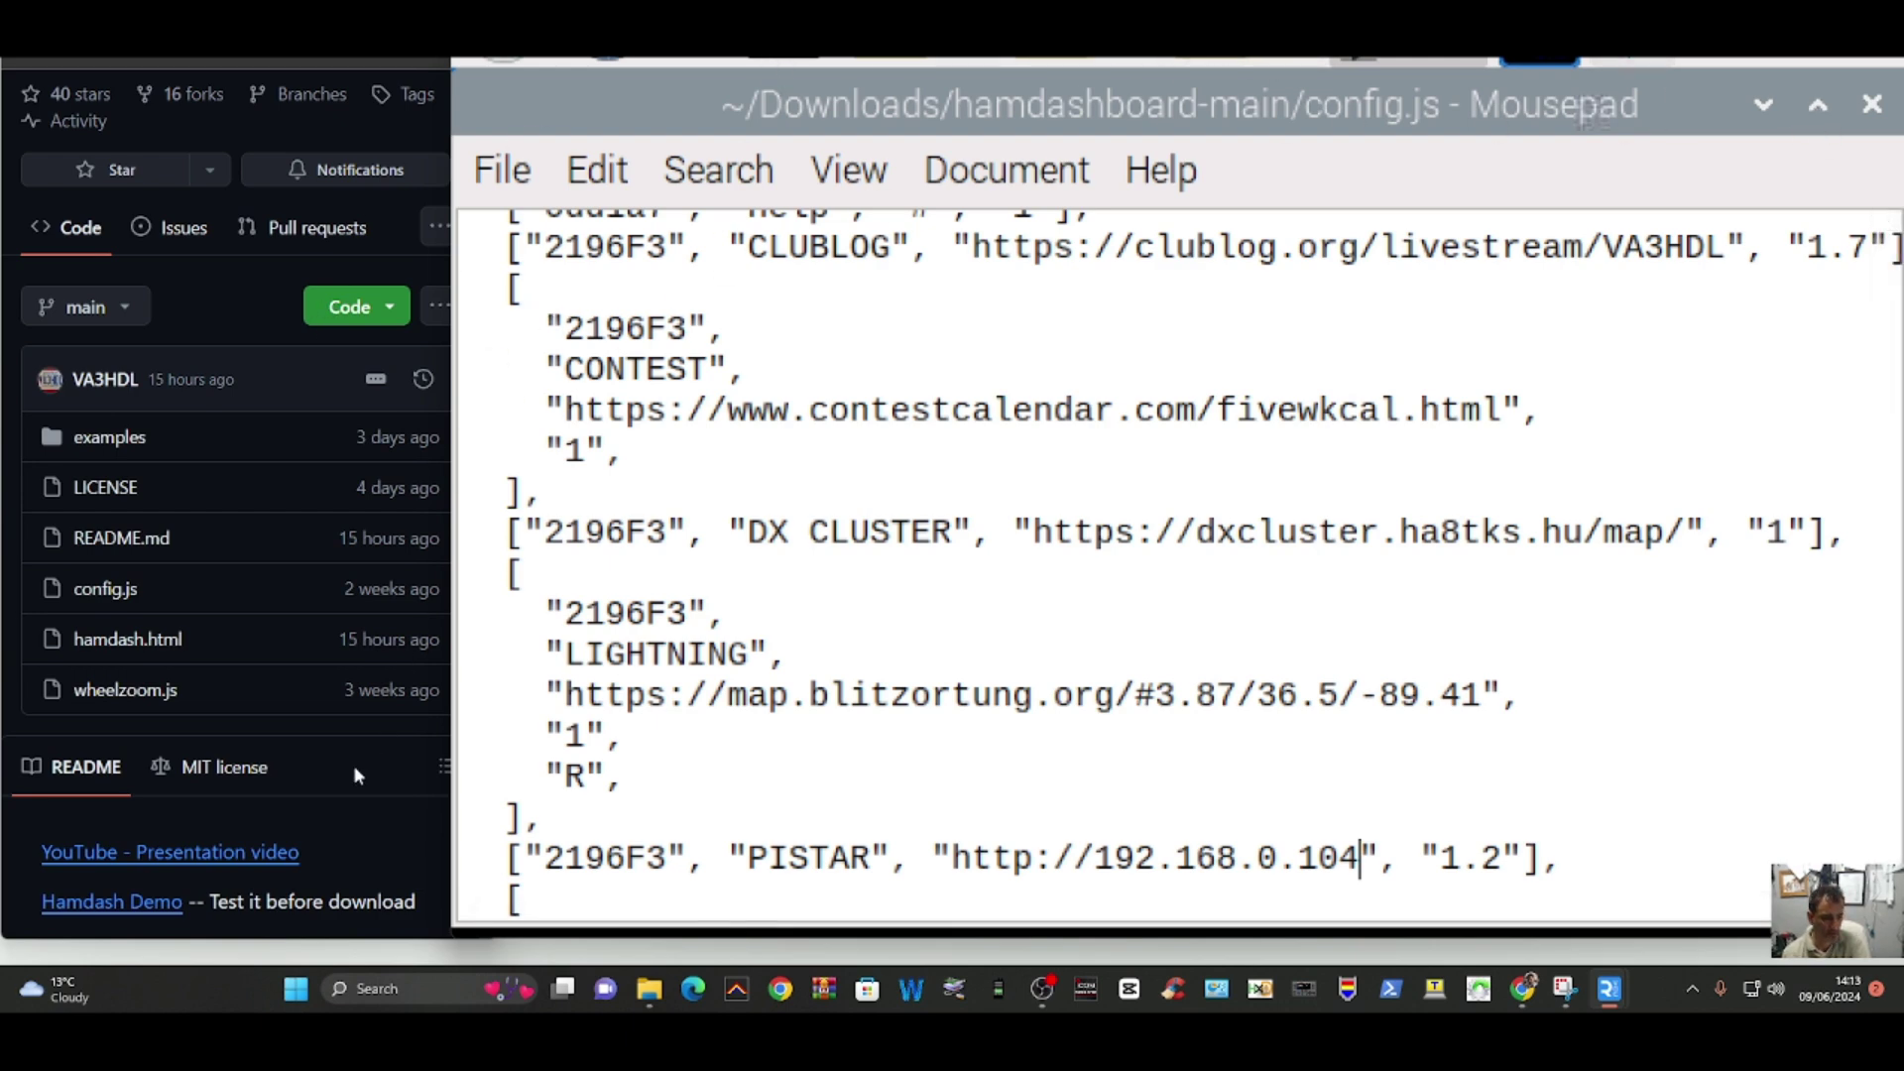
# Step: Back in the file manager, open hamdash.html from hamdashboard-main in the preferred browser
pyautogui.click(1261, 61)
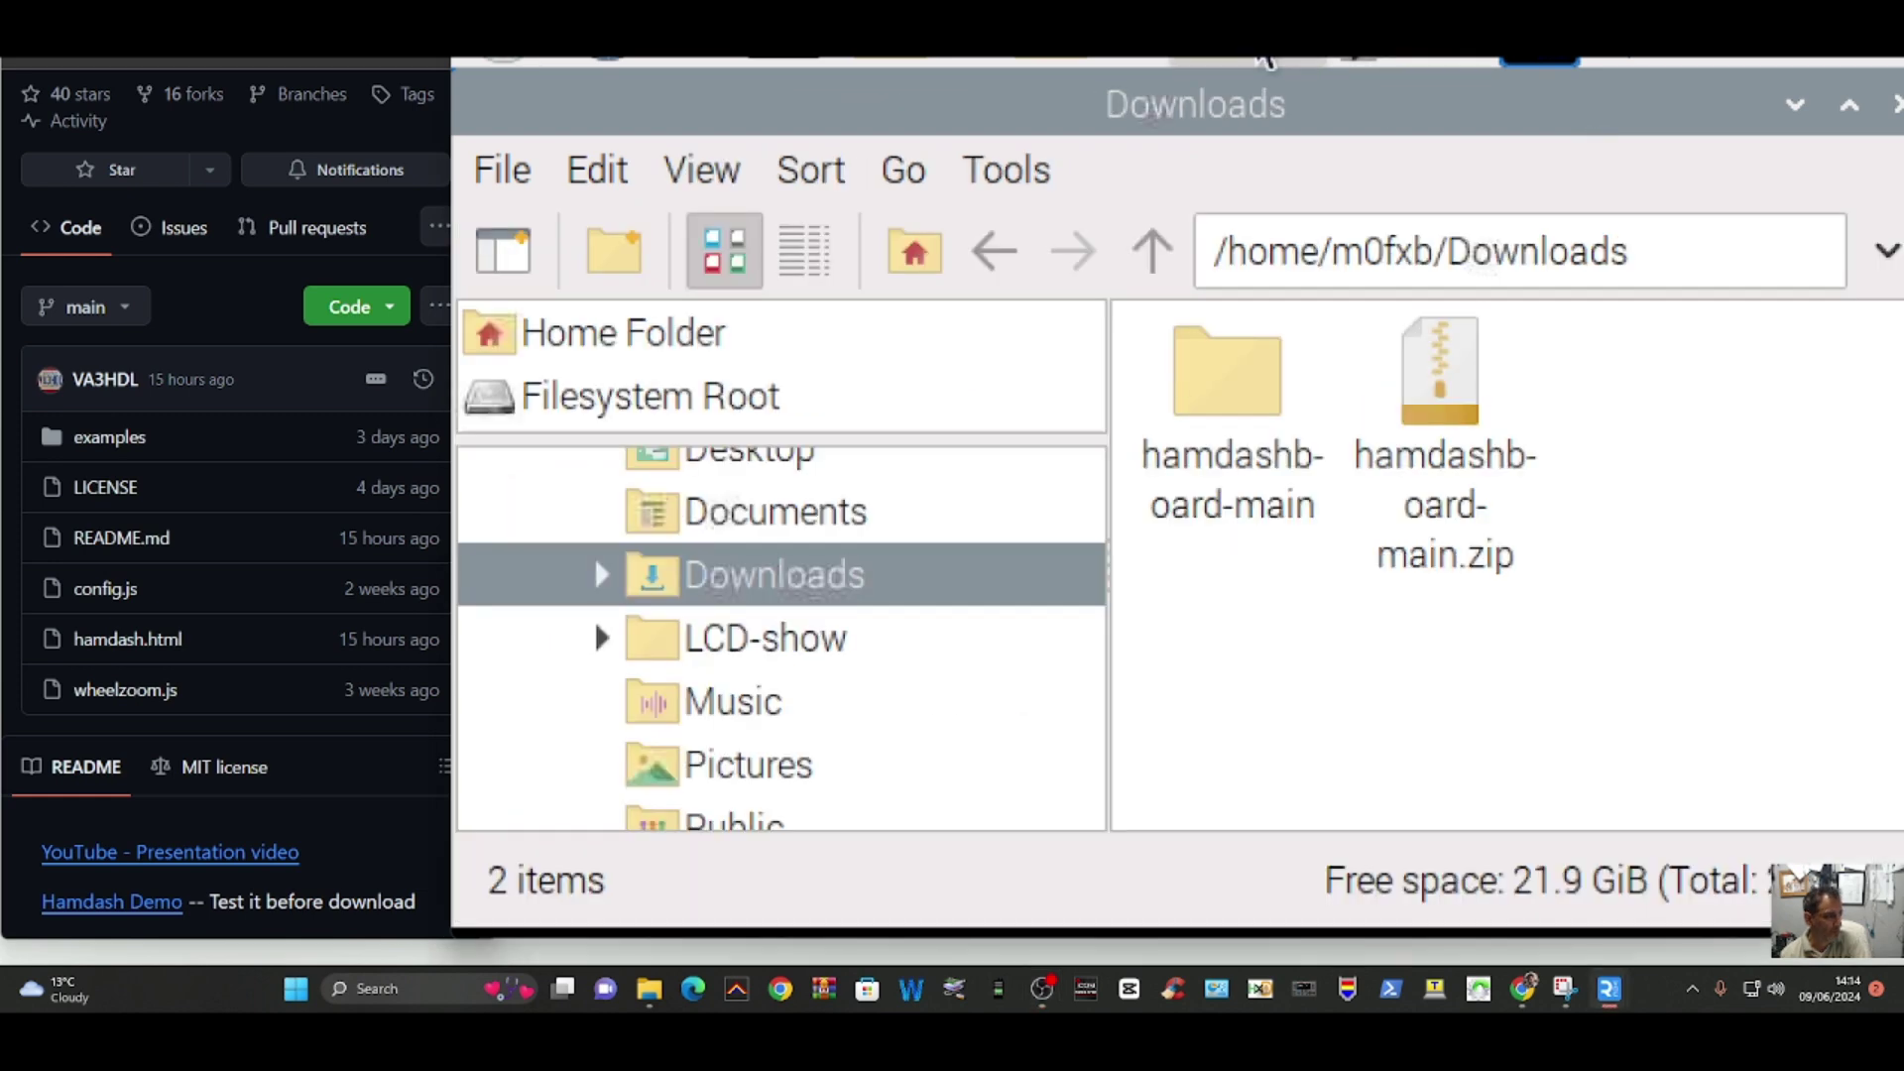
pyautogui.rightClick(1446, 385)
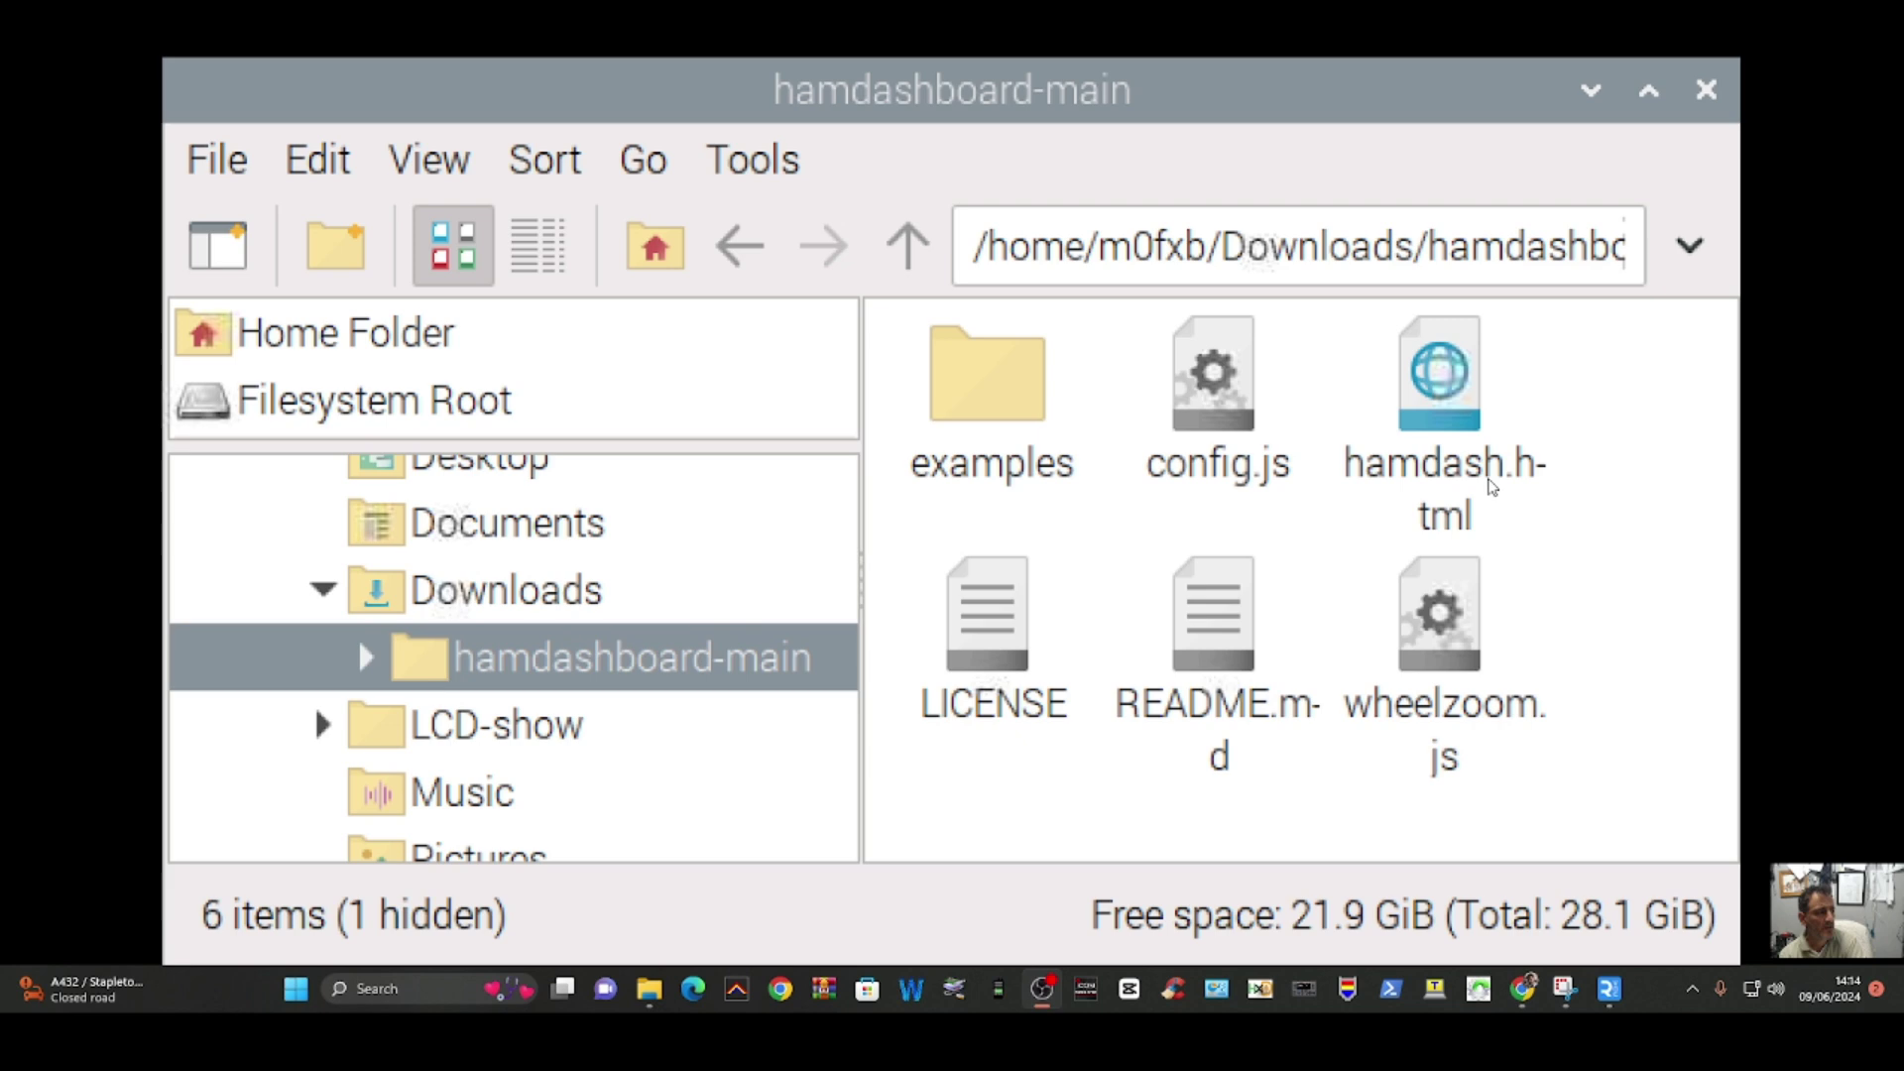
pyautogui.rightClick(1434, 384)
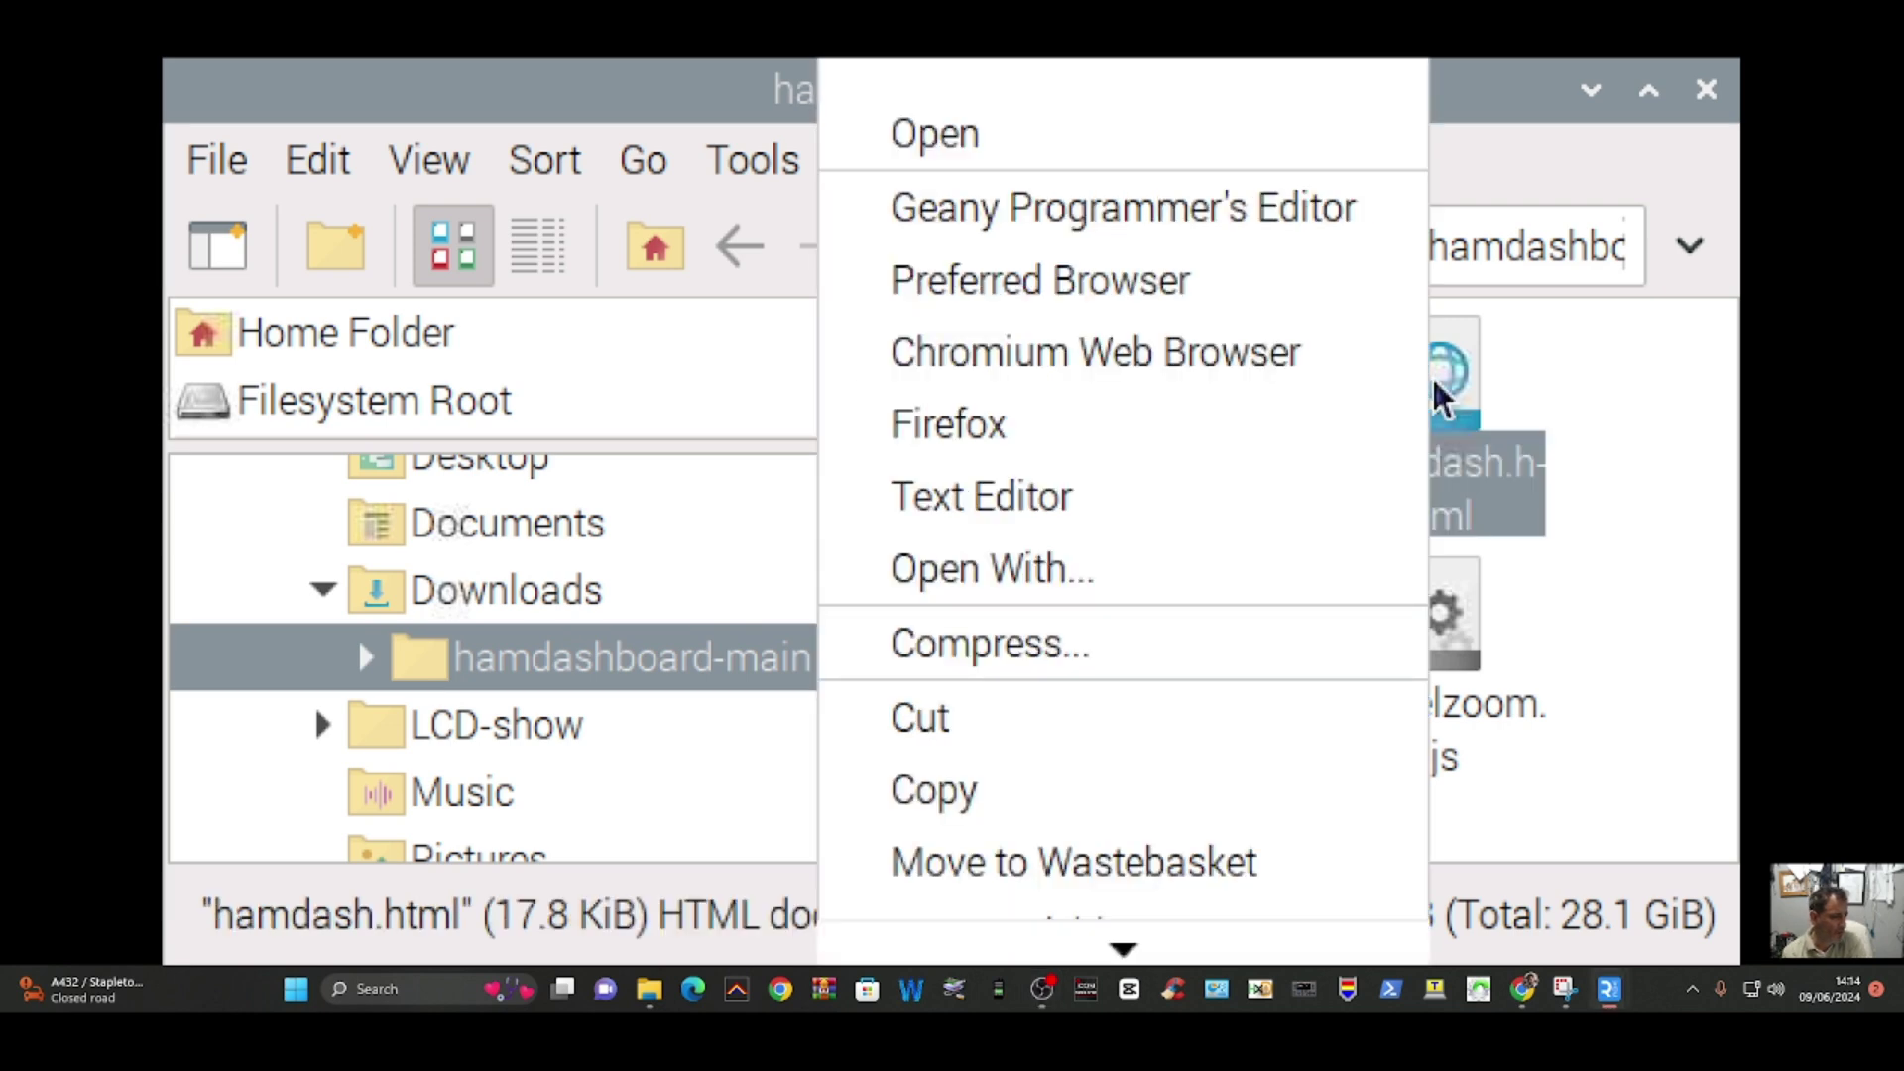
pyautogui.click(1071, 282)
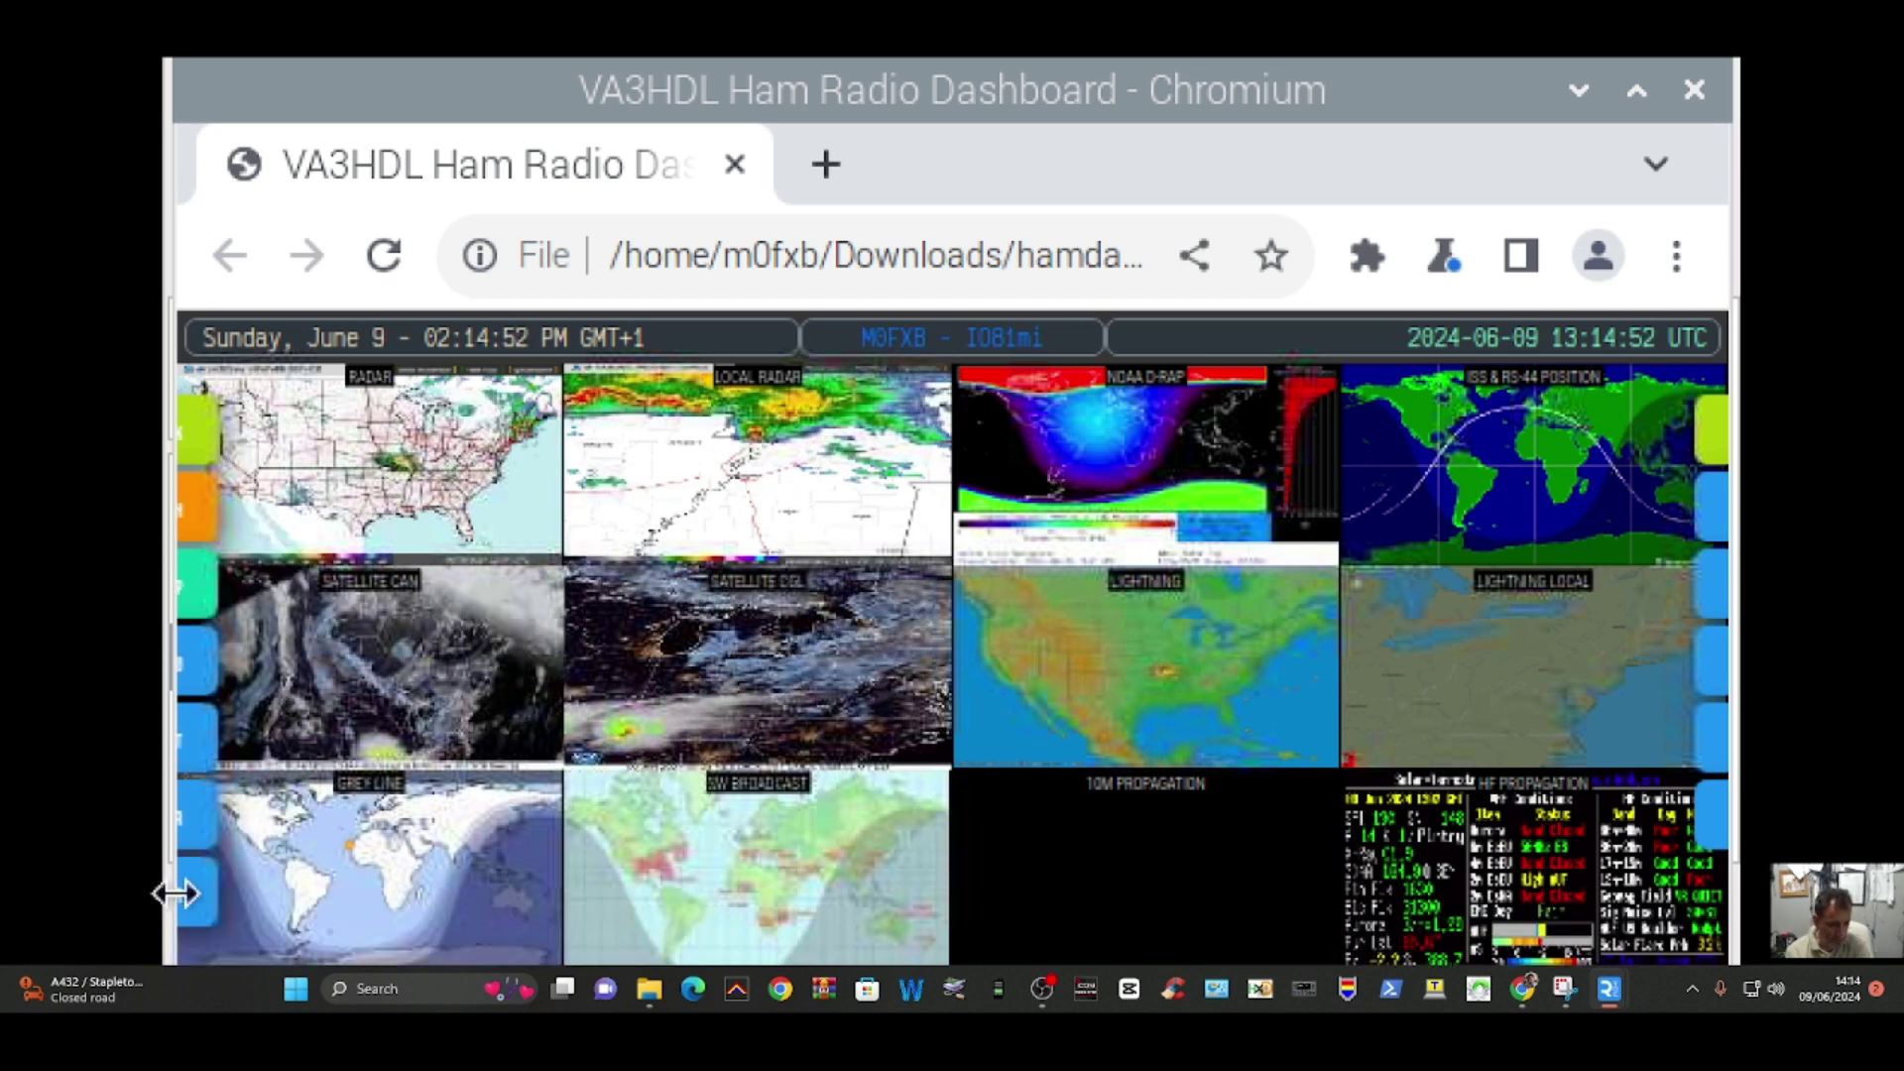
# Step: Show the PiStar page in the dashboard, then switch it to the Weather page
pyautogui.click(212, 897)
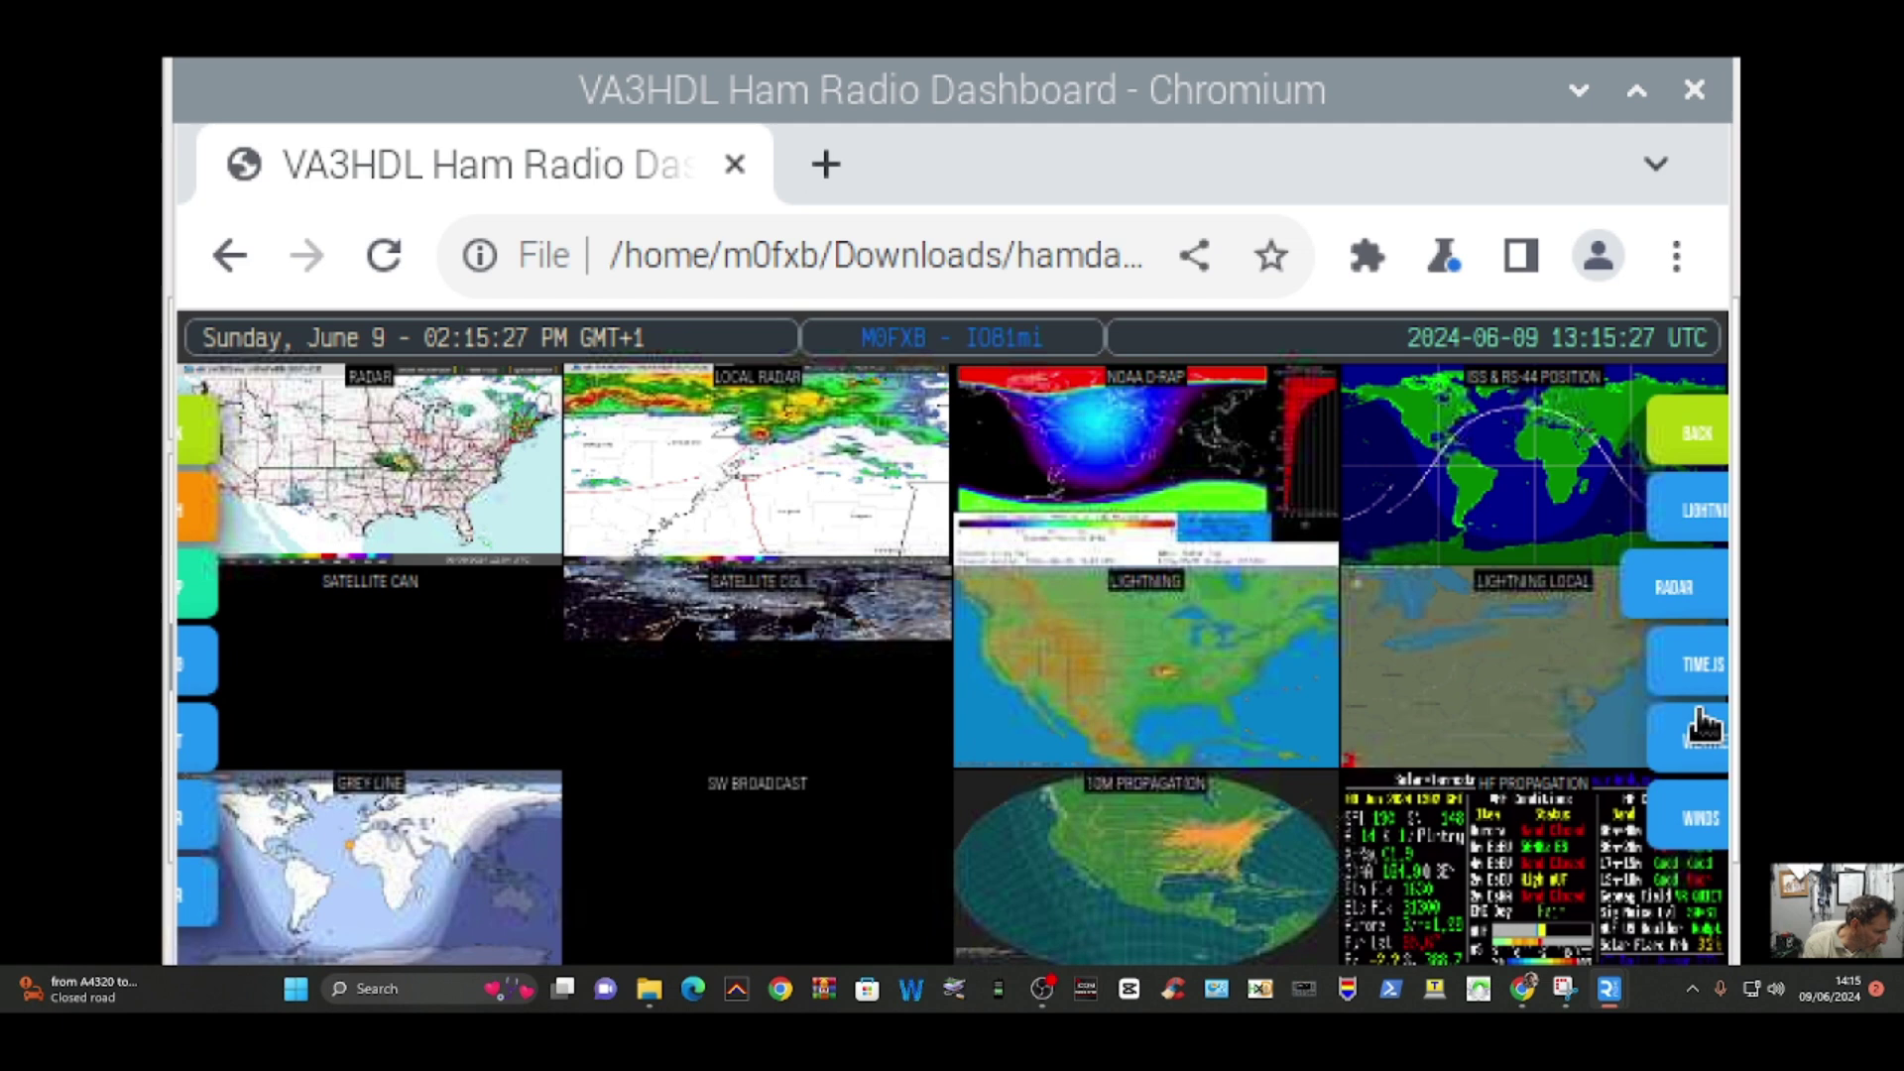
pyautogui.click(1698, 742)
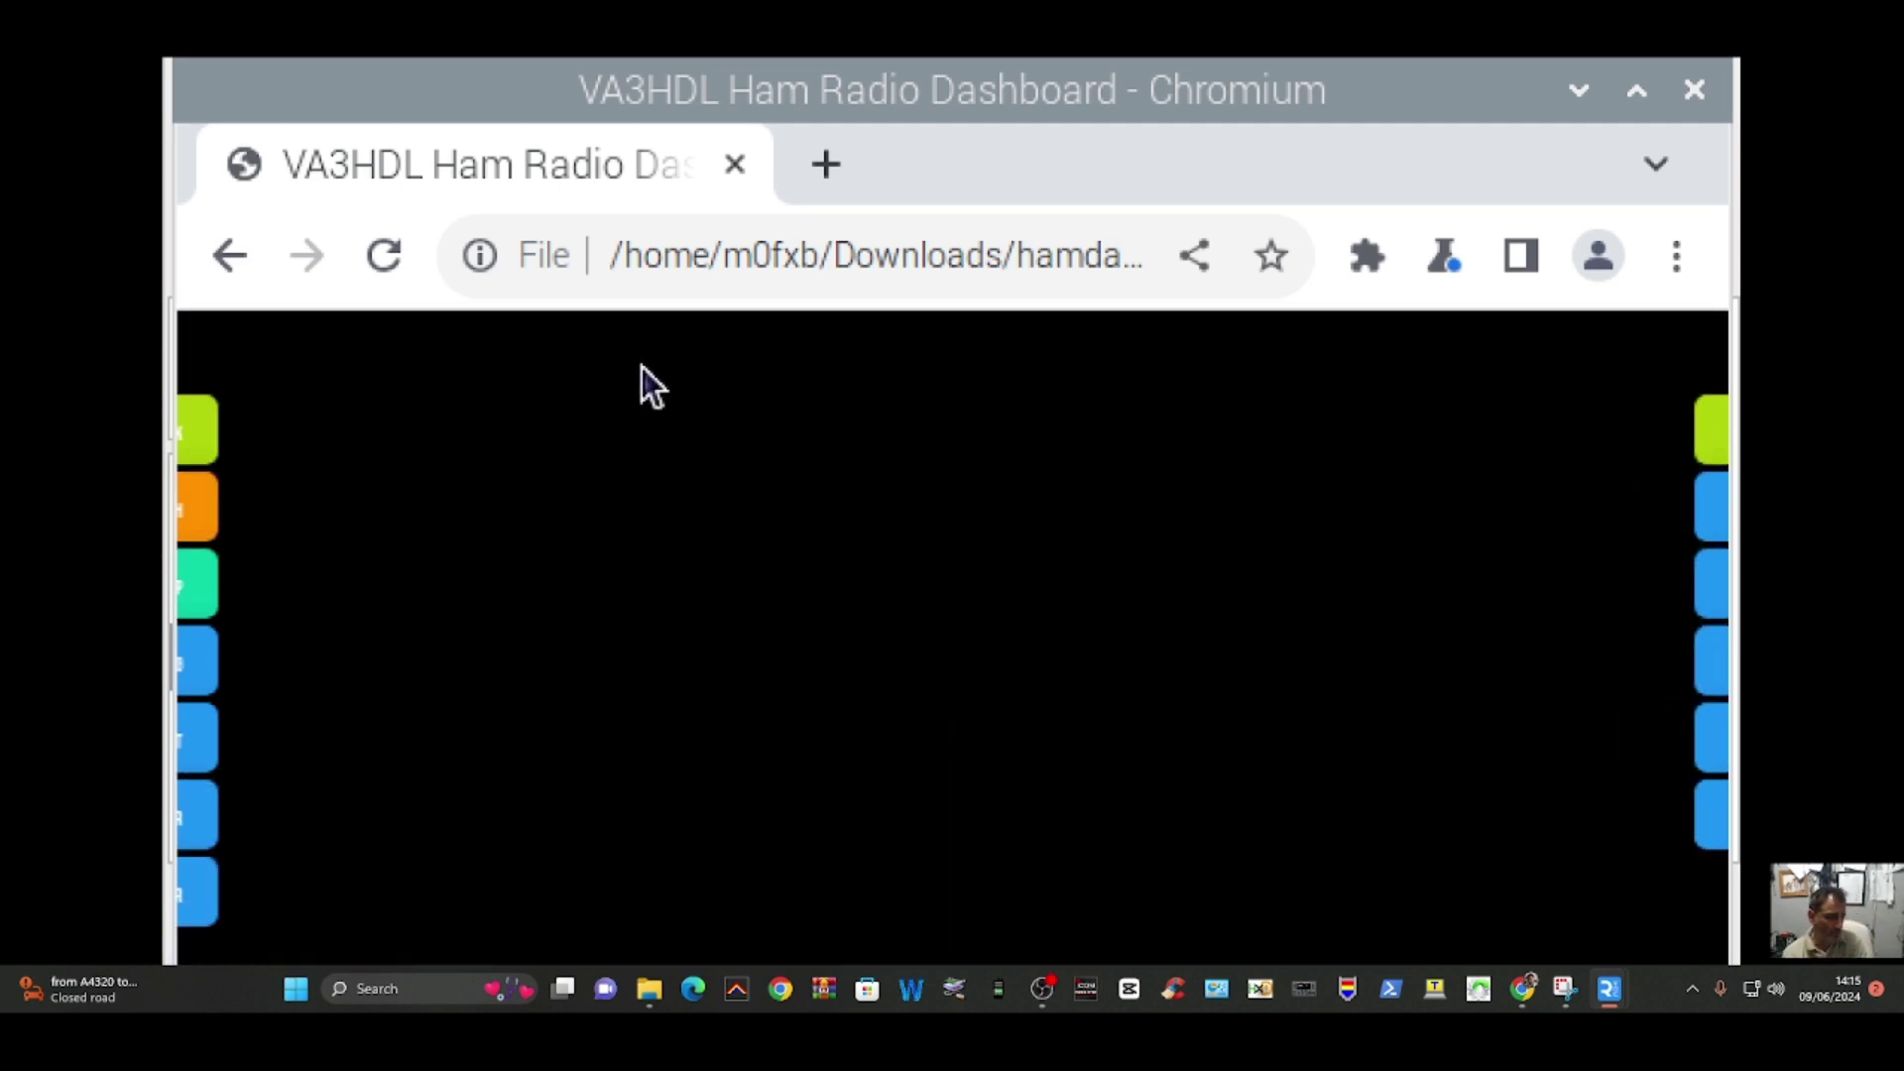
# Step: Open the DX Cluster map and show the dashboard's help notice over it
pyautogui.moveTo(1033, 1004)
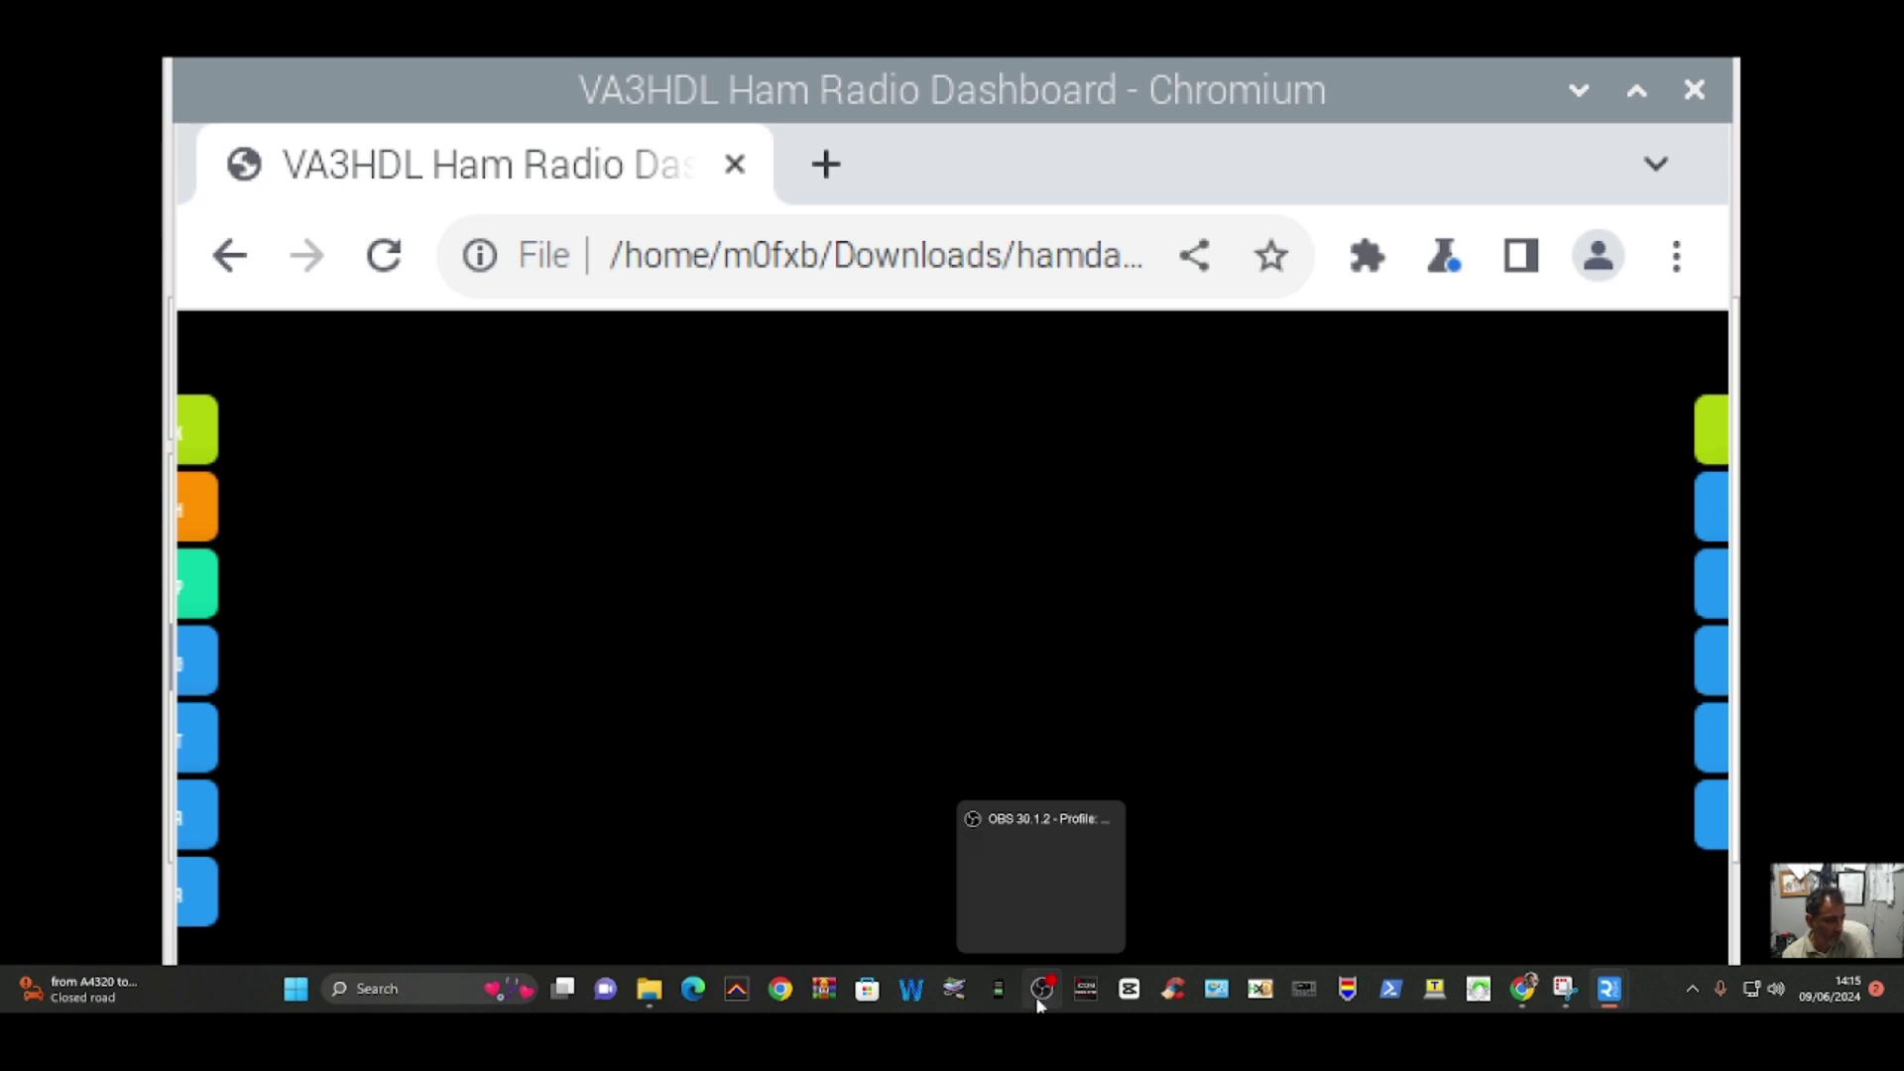
pyautogui.click(1039, 1005)
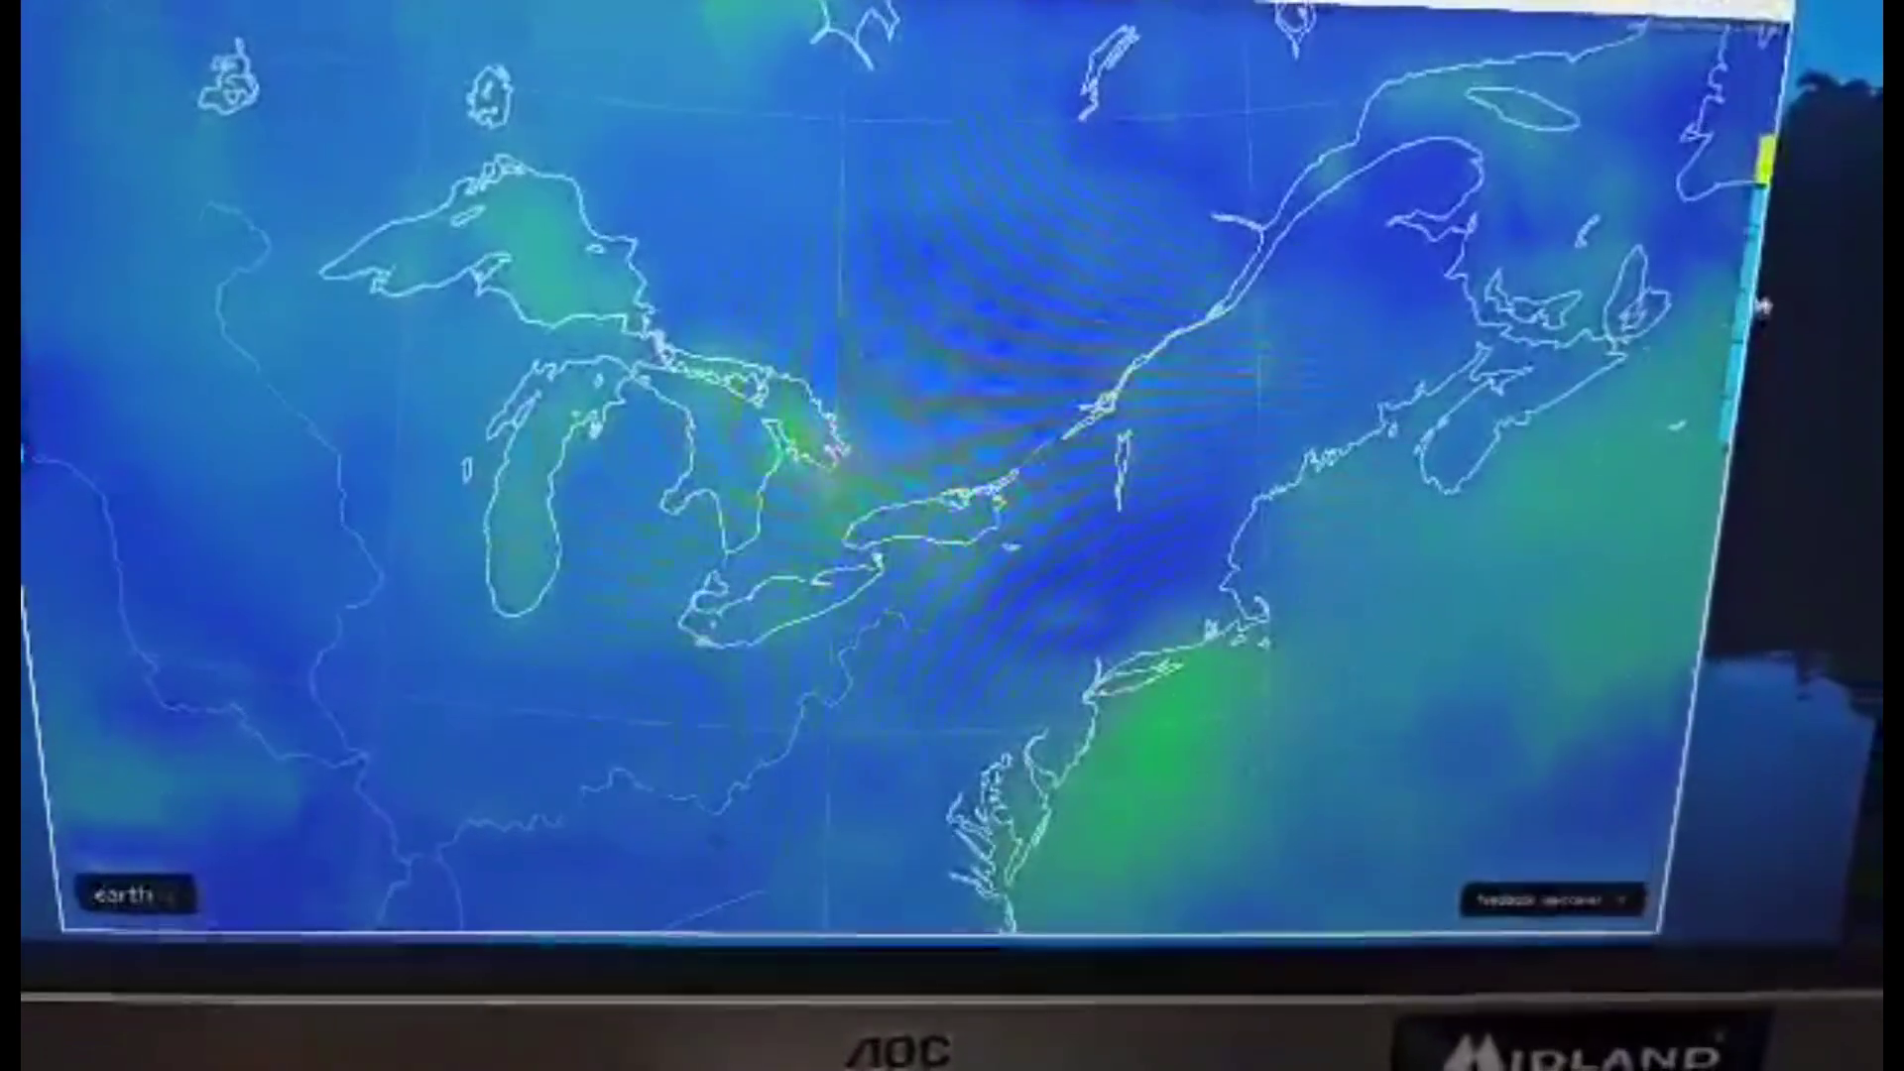
# Step: Leave the full-screen earth wind map and return to the twelve-tile dashboard grid
pyautogui.moveTo(1738, 312)
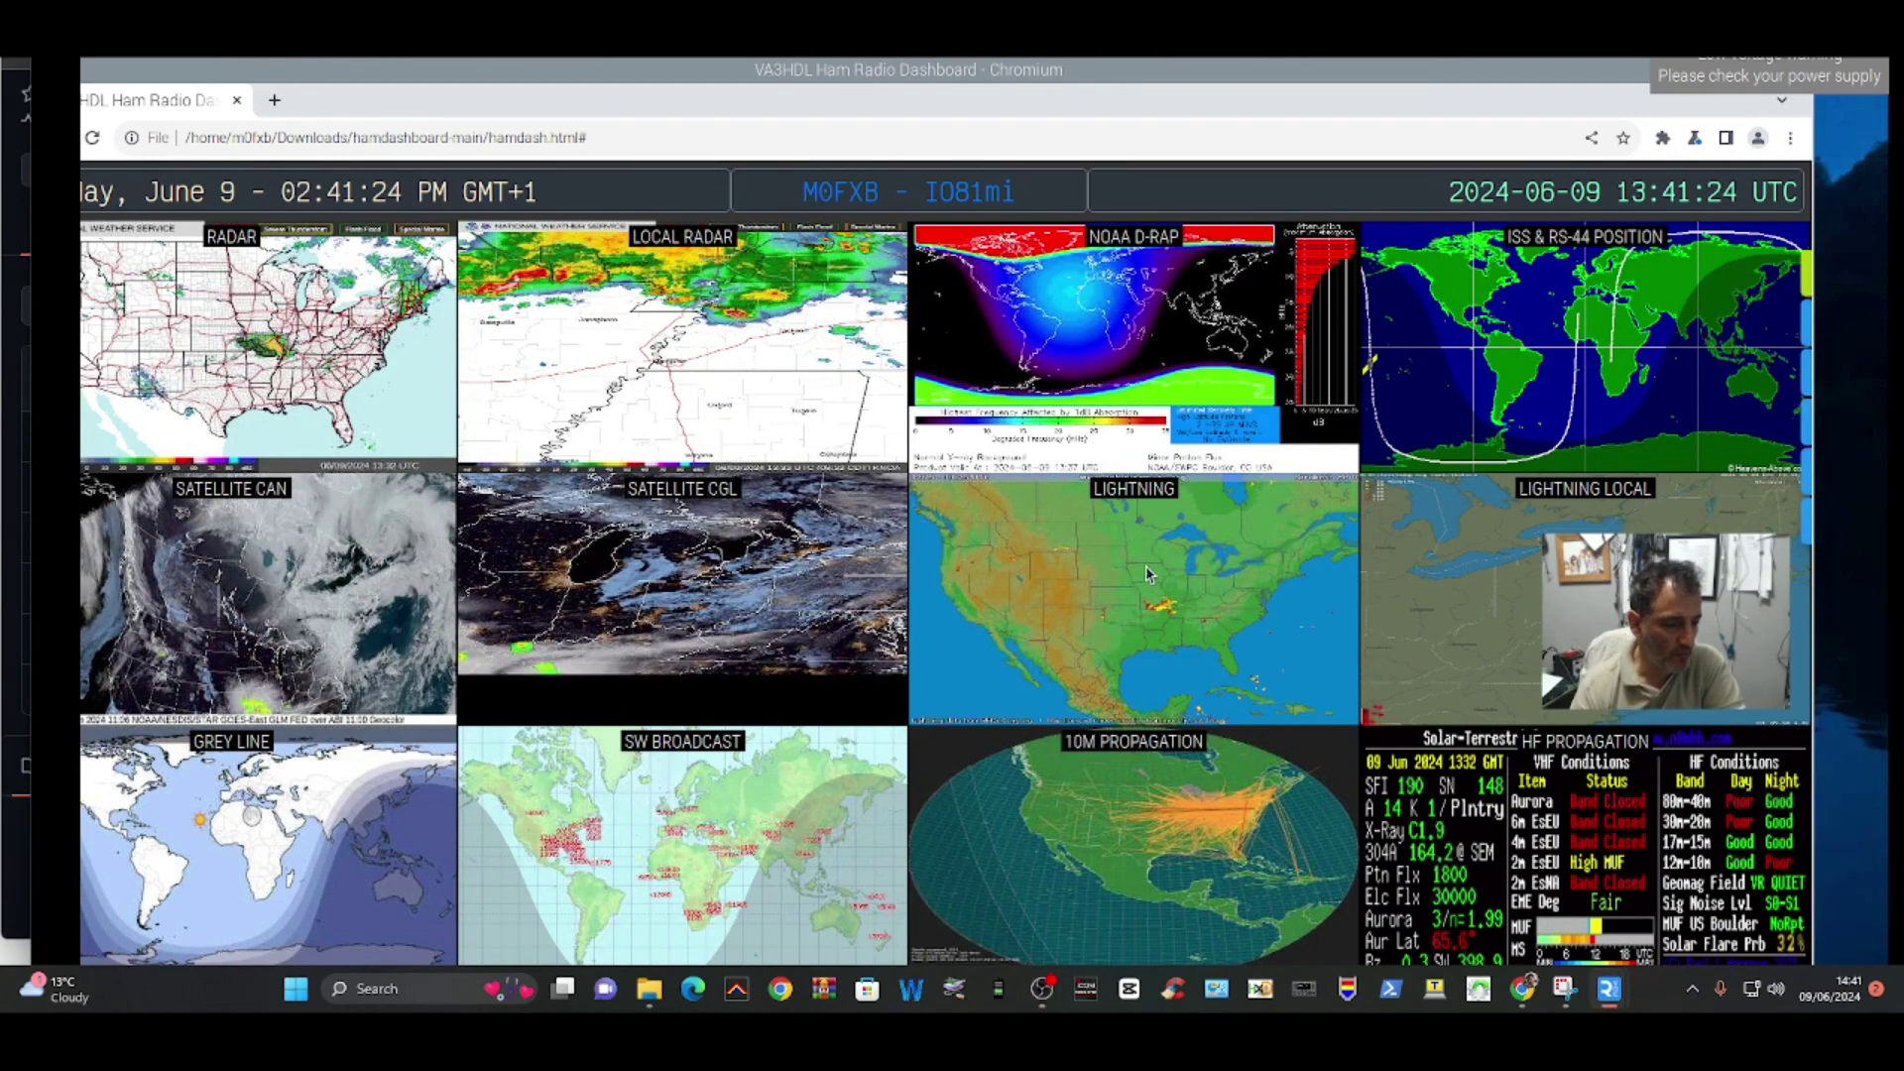
# Step: Enlarge the Lightning tile into a full map, then close it back to the grid
pyautogui.click(1147, 571)
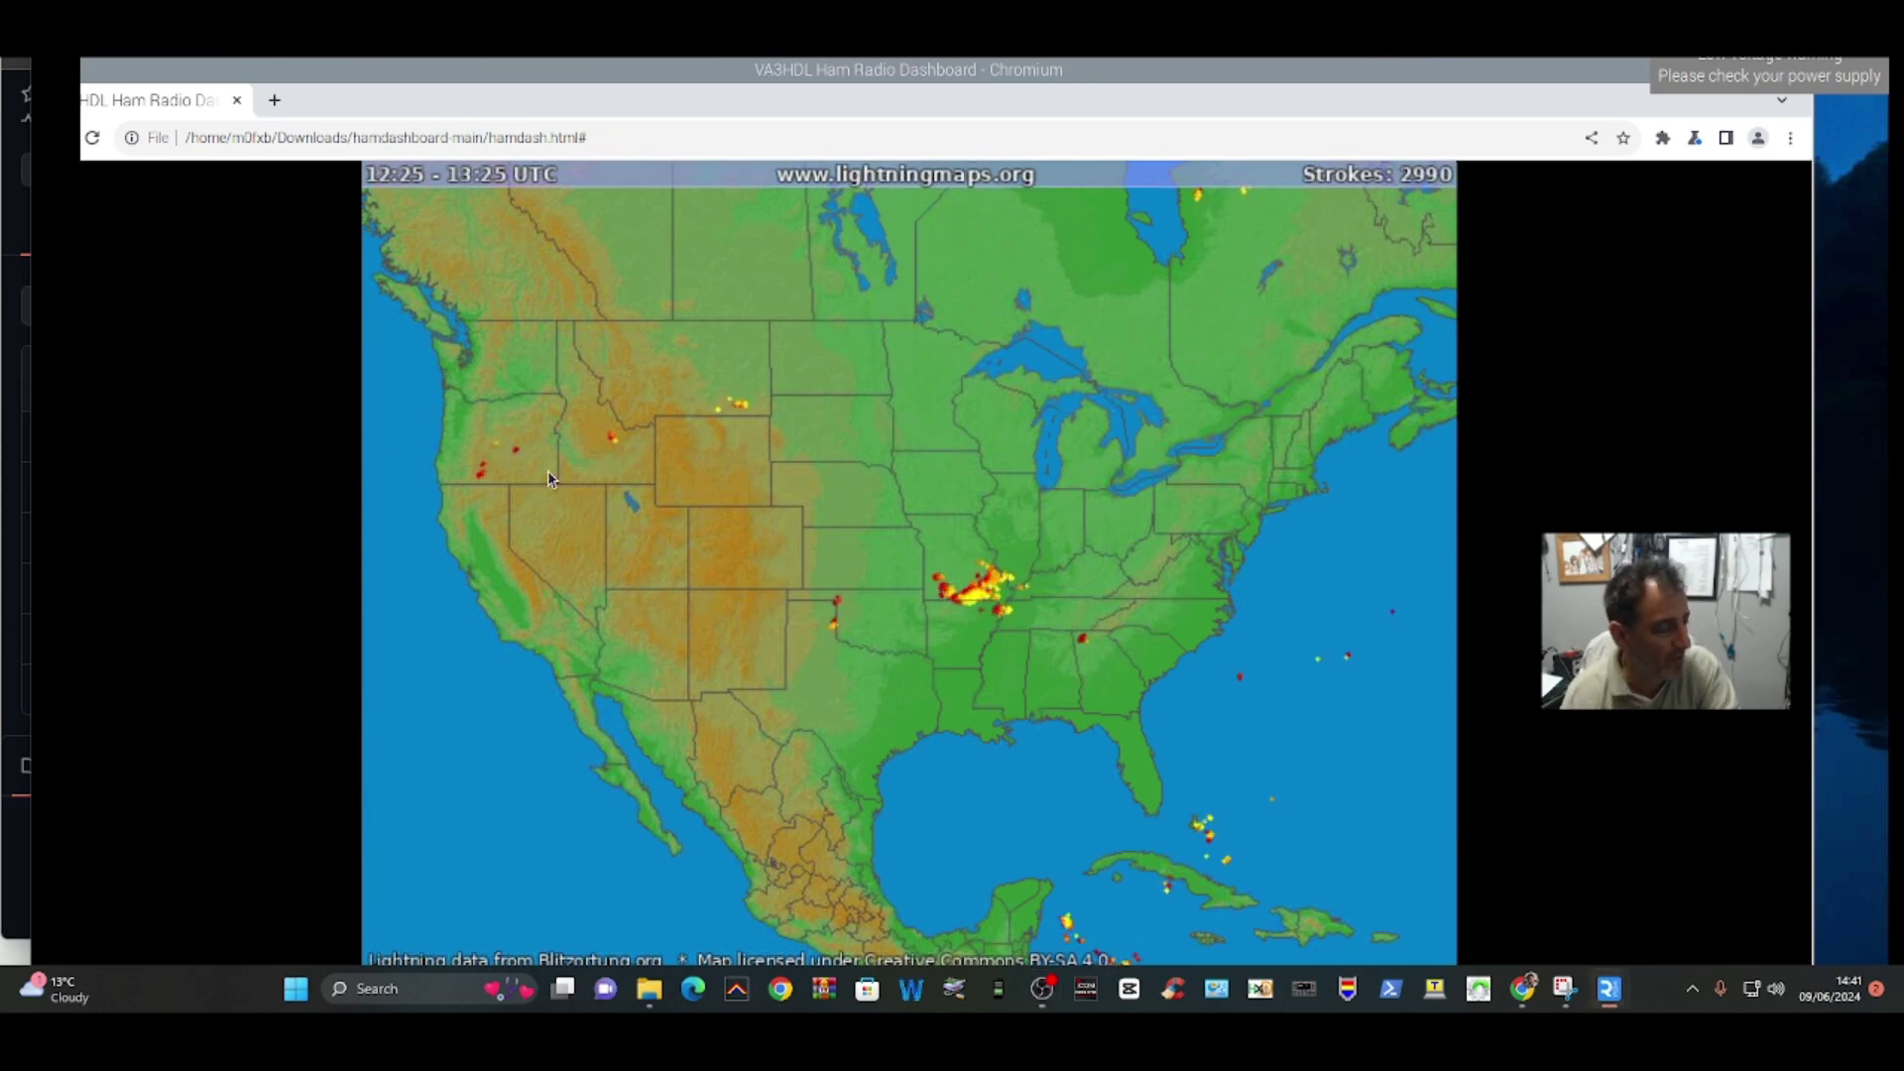
pyautogui.click(1592, 732)
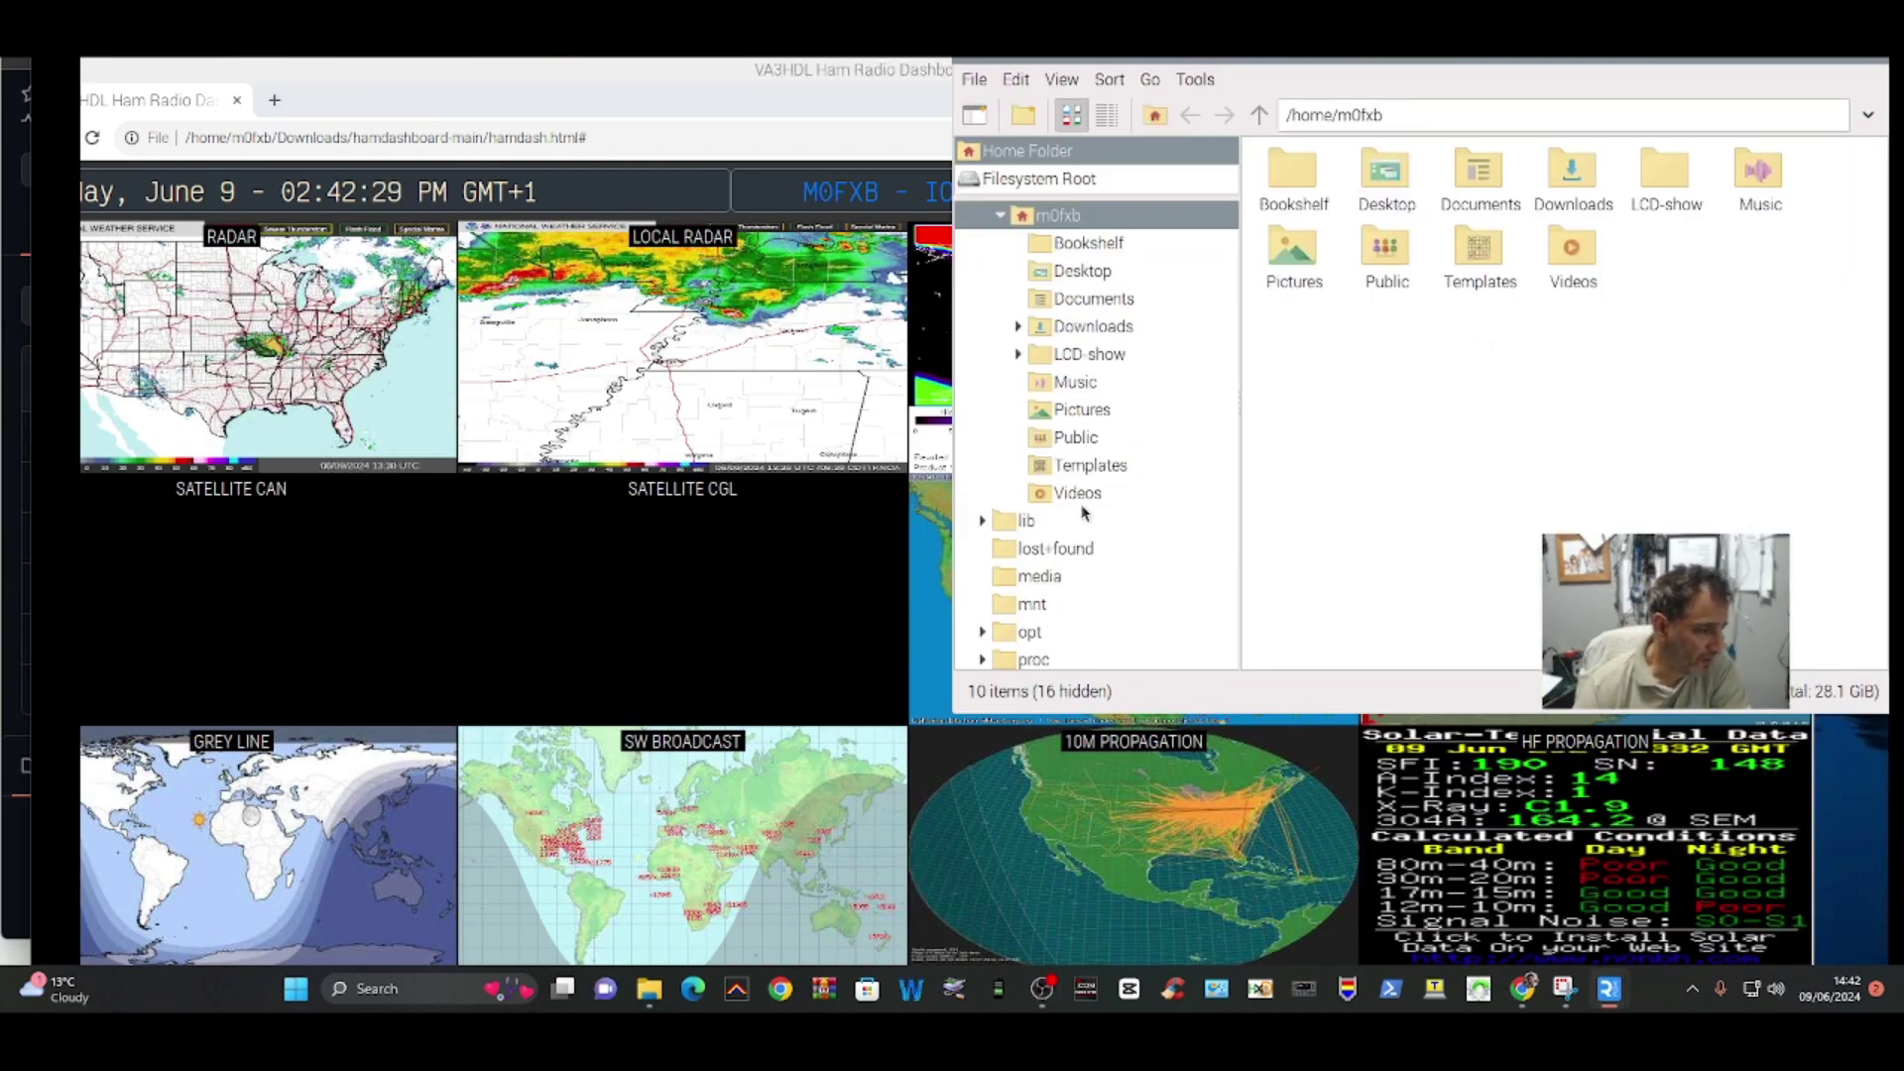
# Step: Go to Downloads > hamdashboard-main and open config.js in the Text Editor
pyautogui.click(1105, 330)
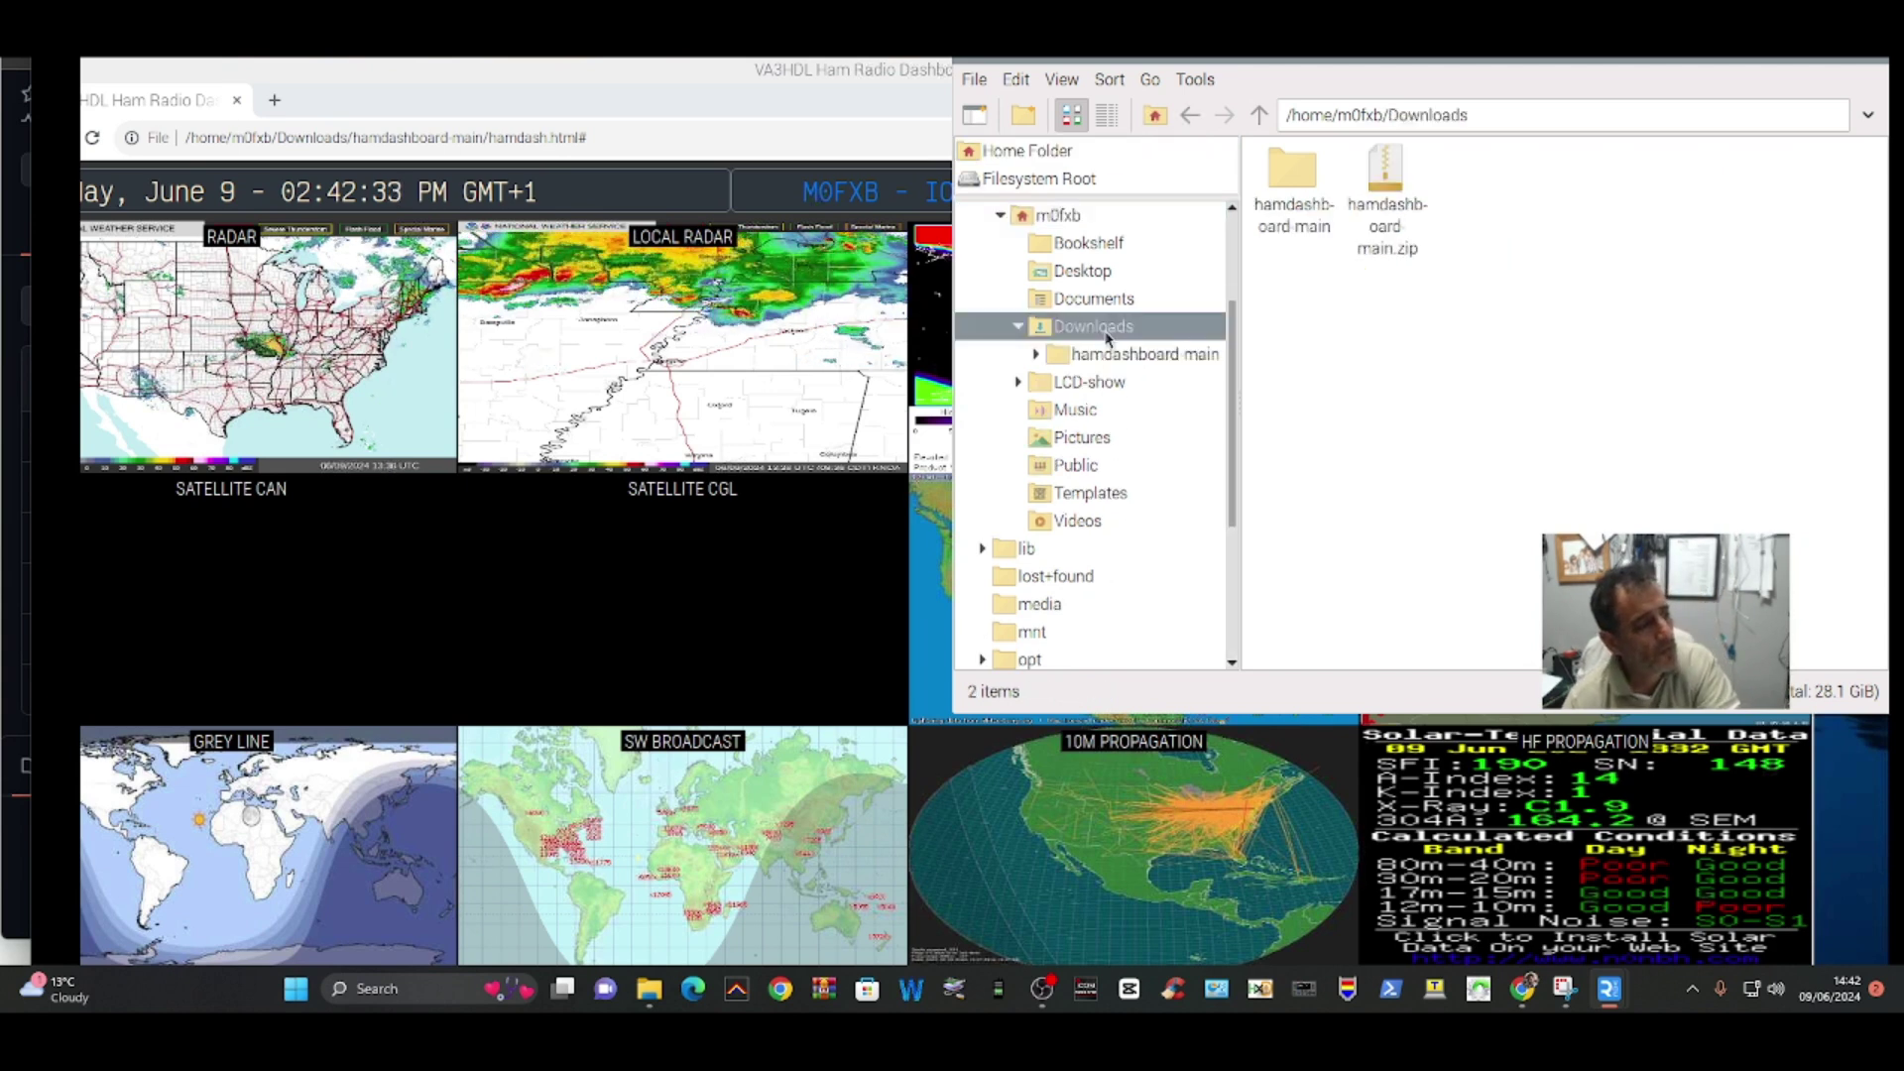
pyautogui.click(1110, 357)
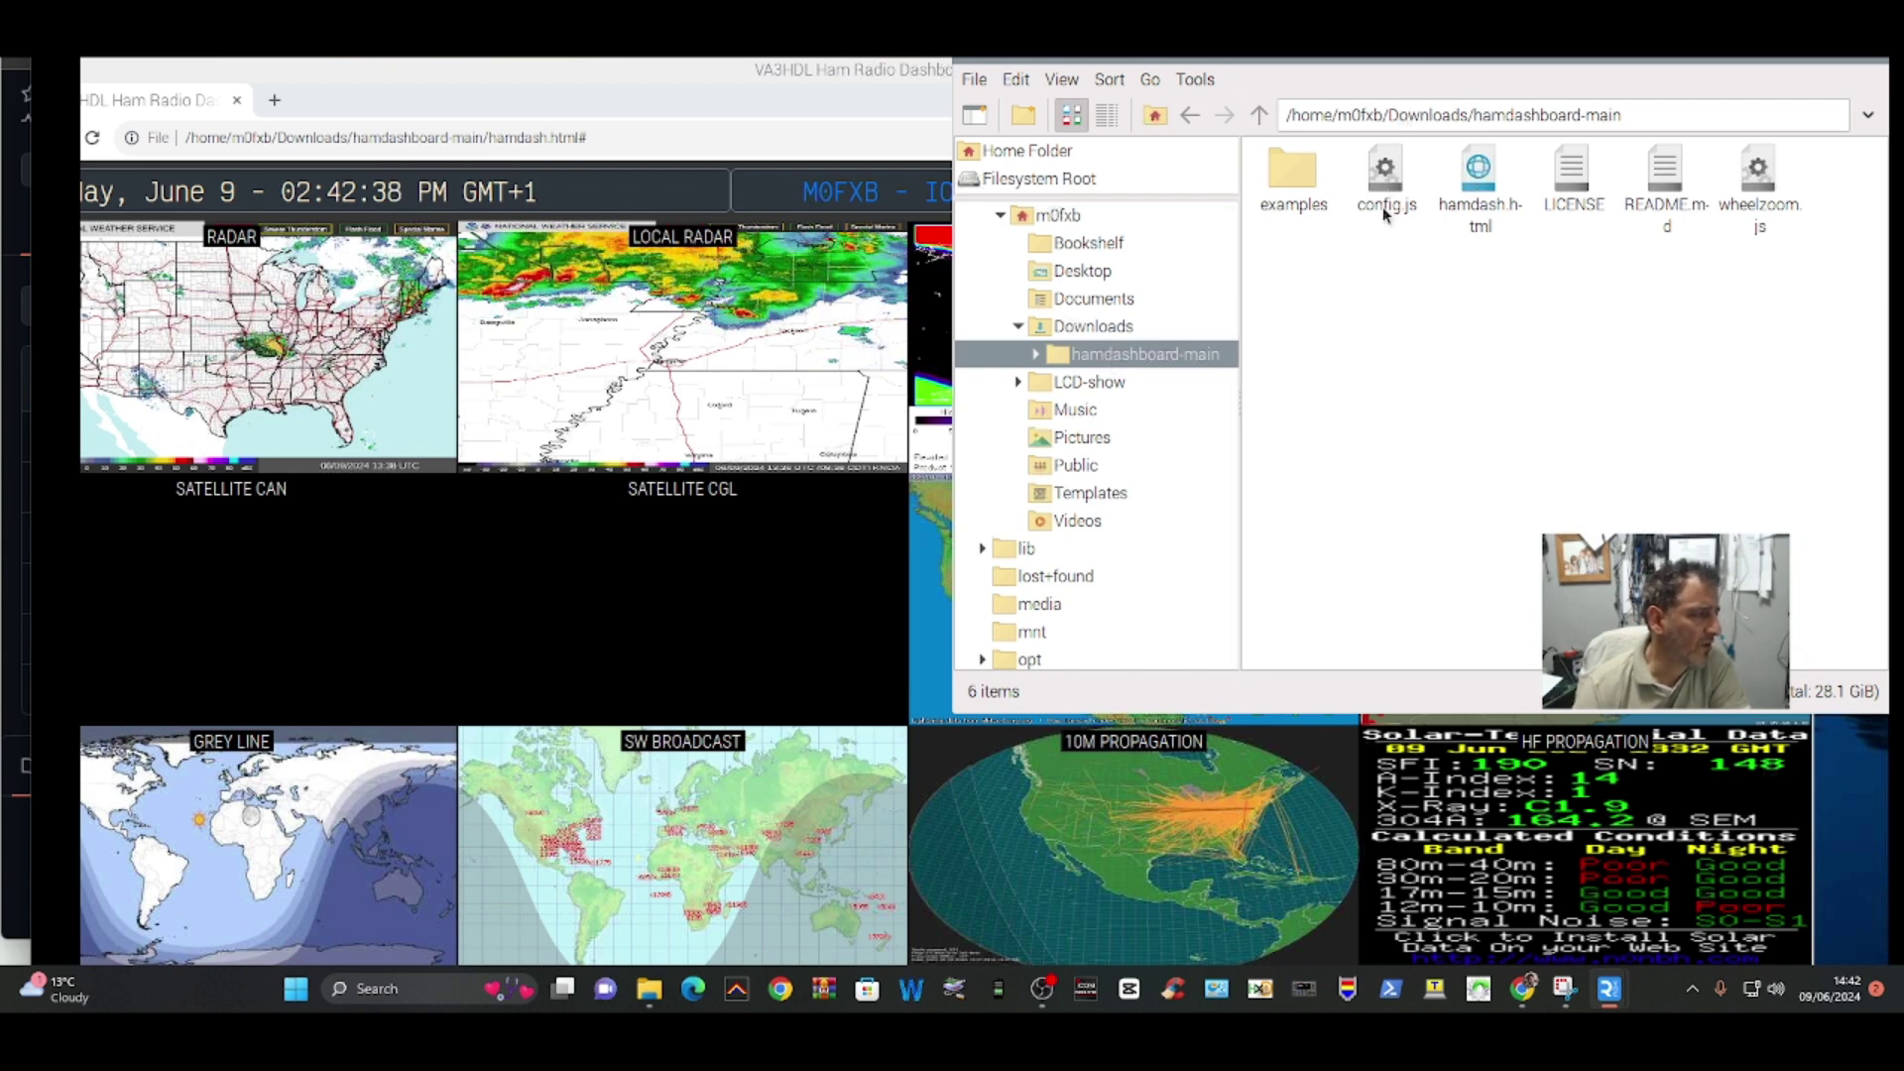
pyautogui.rightClick(1387, 173)
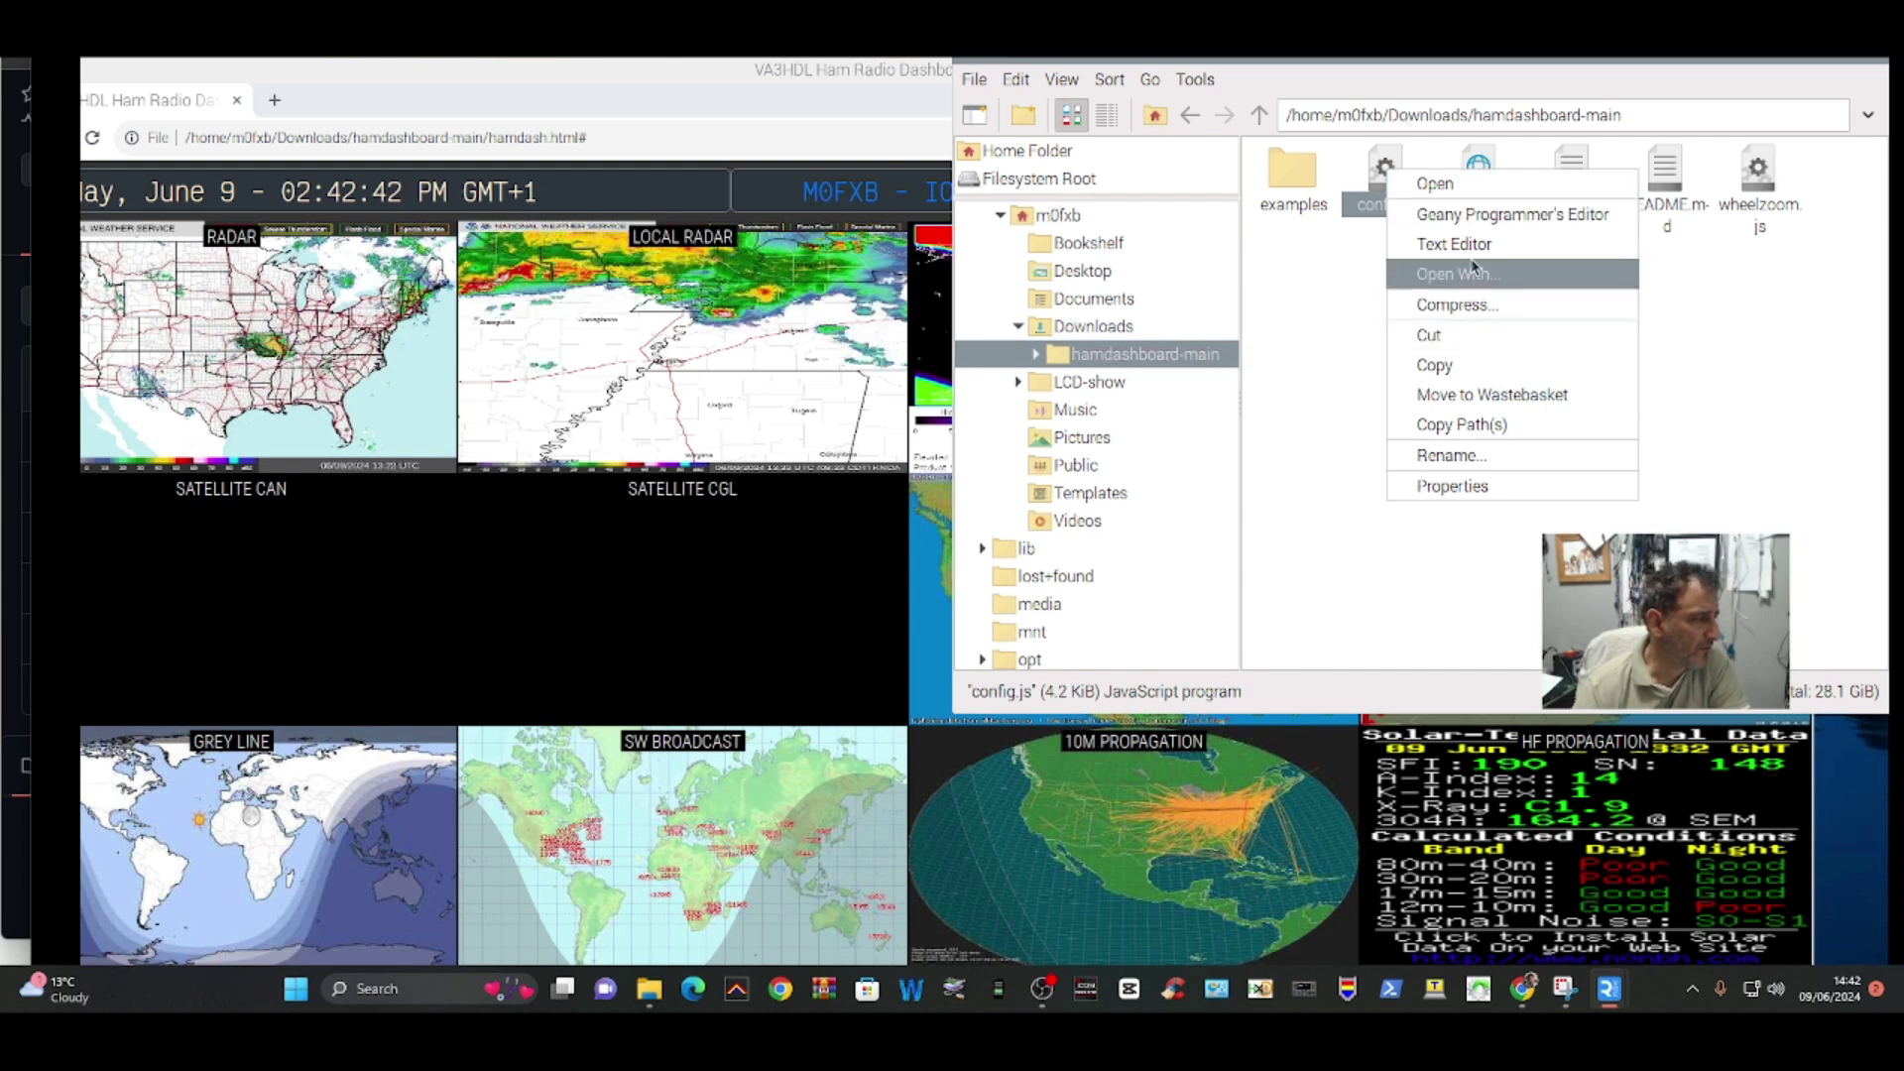
pyautogui.click(1463, 245)
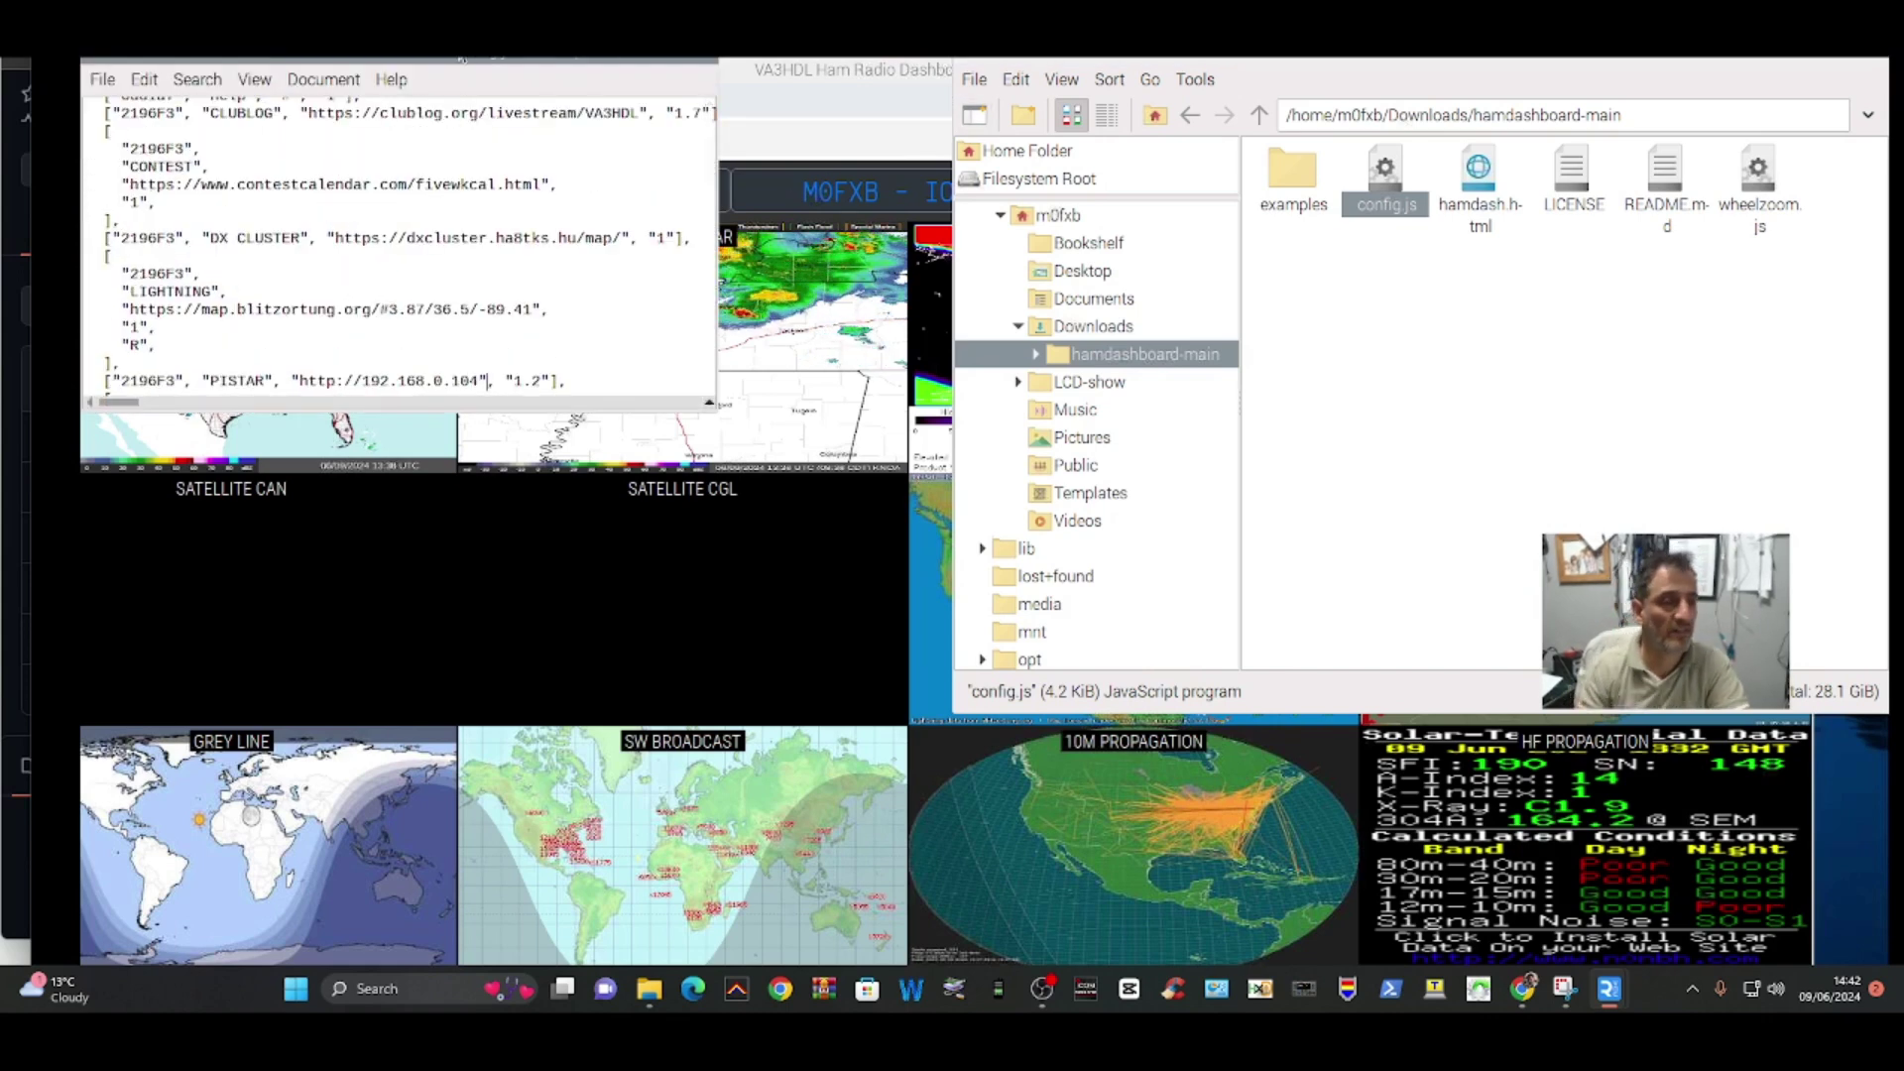
# Step: Reposition the config.js editor window and make it wider and taller over the file manager
pyautogui.moveTo(500, 75); pyautogui.dragTo(788, 248)
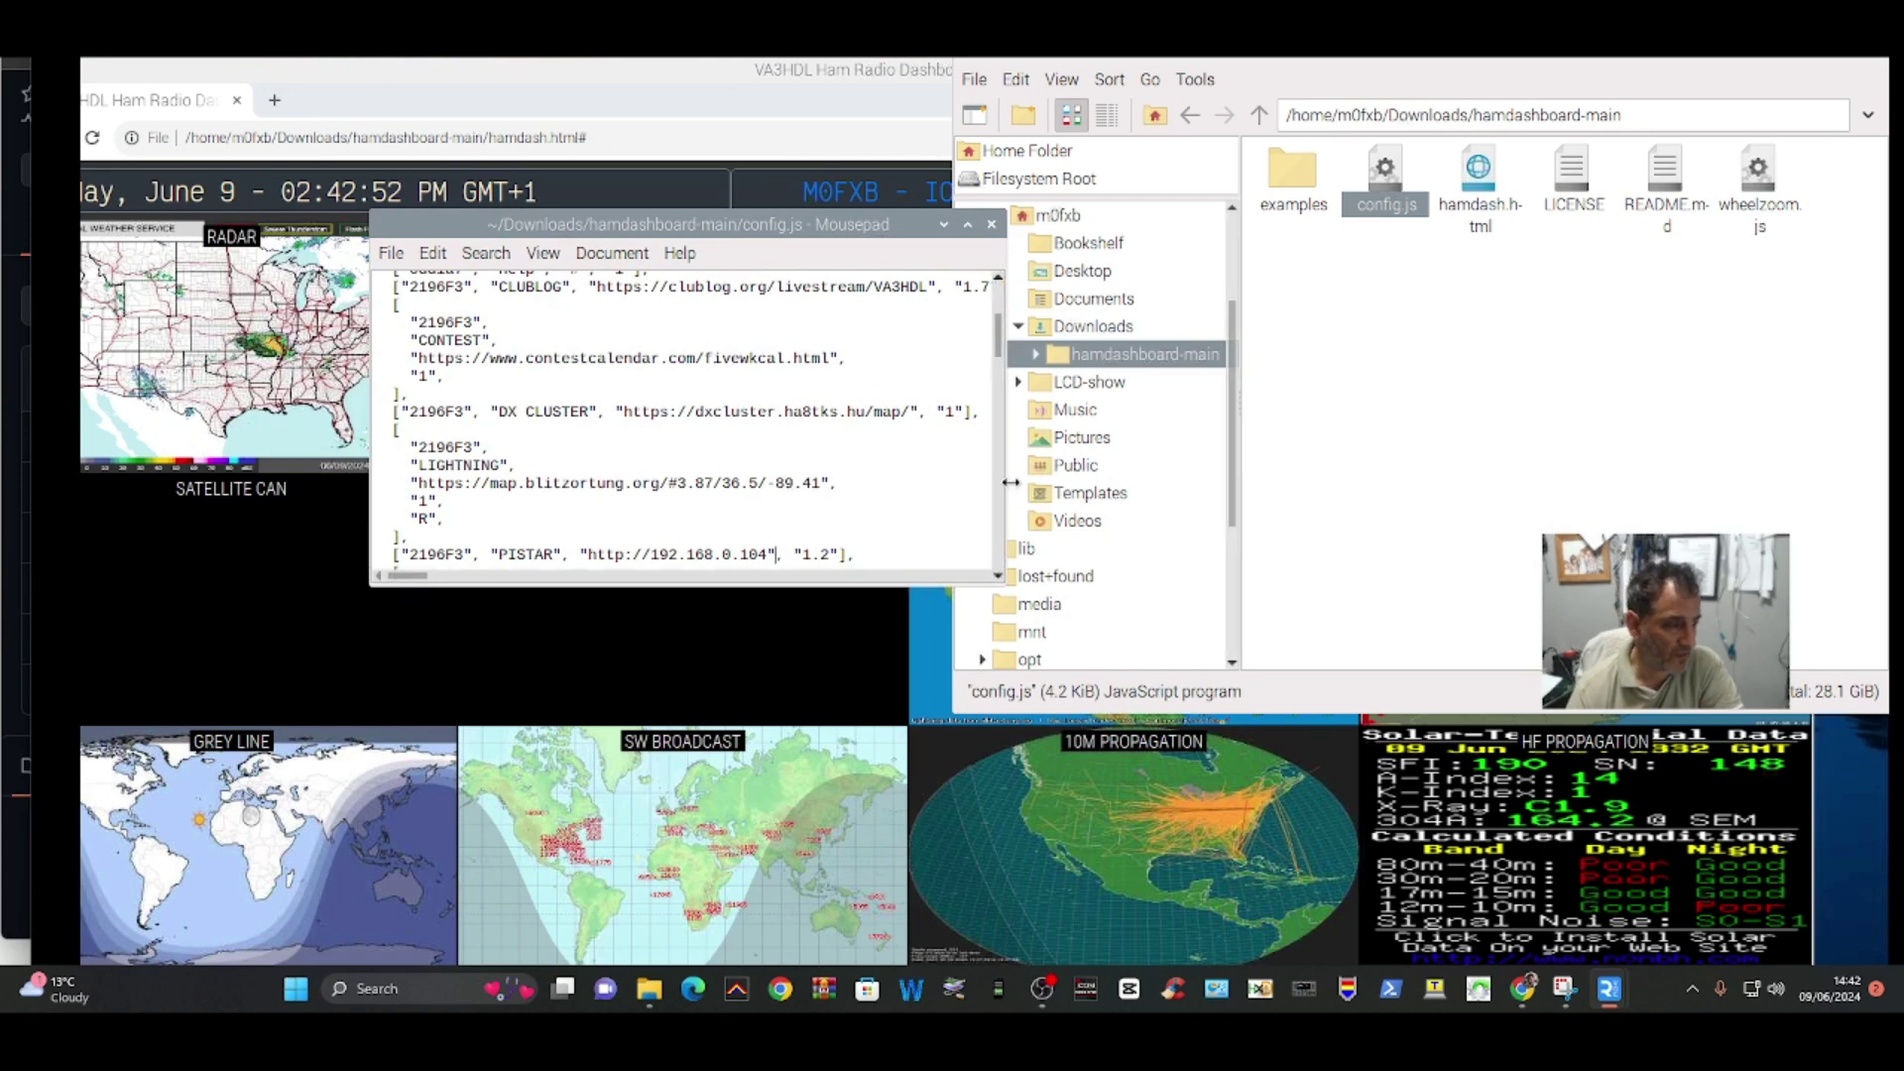
pyautogui.moveTo(1325, 479); pyautogui.dragTo(1363, 479)
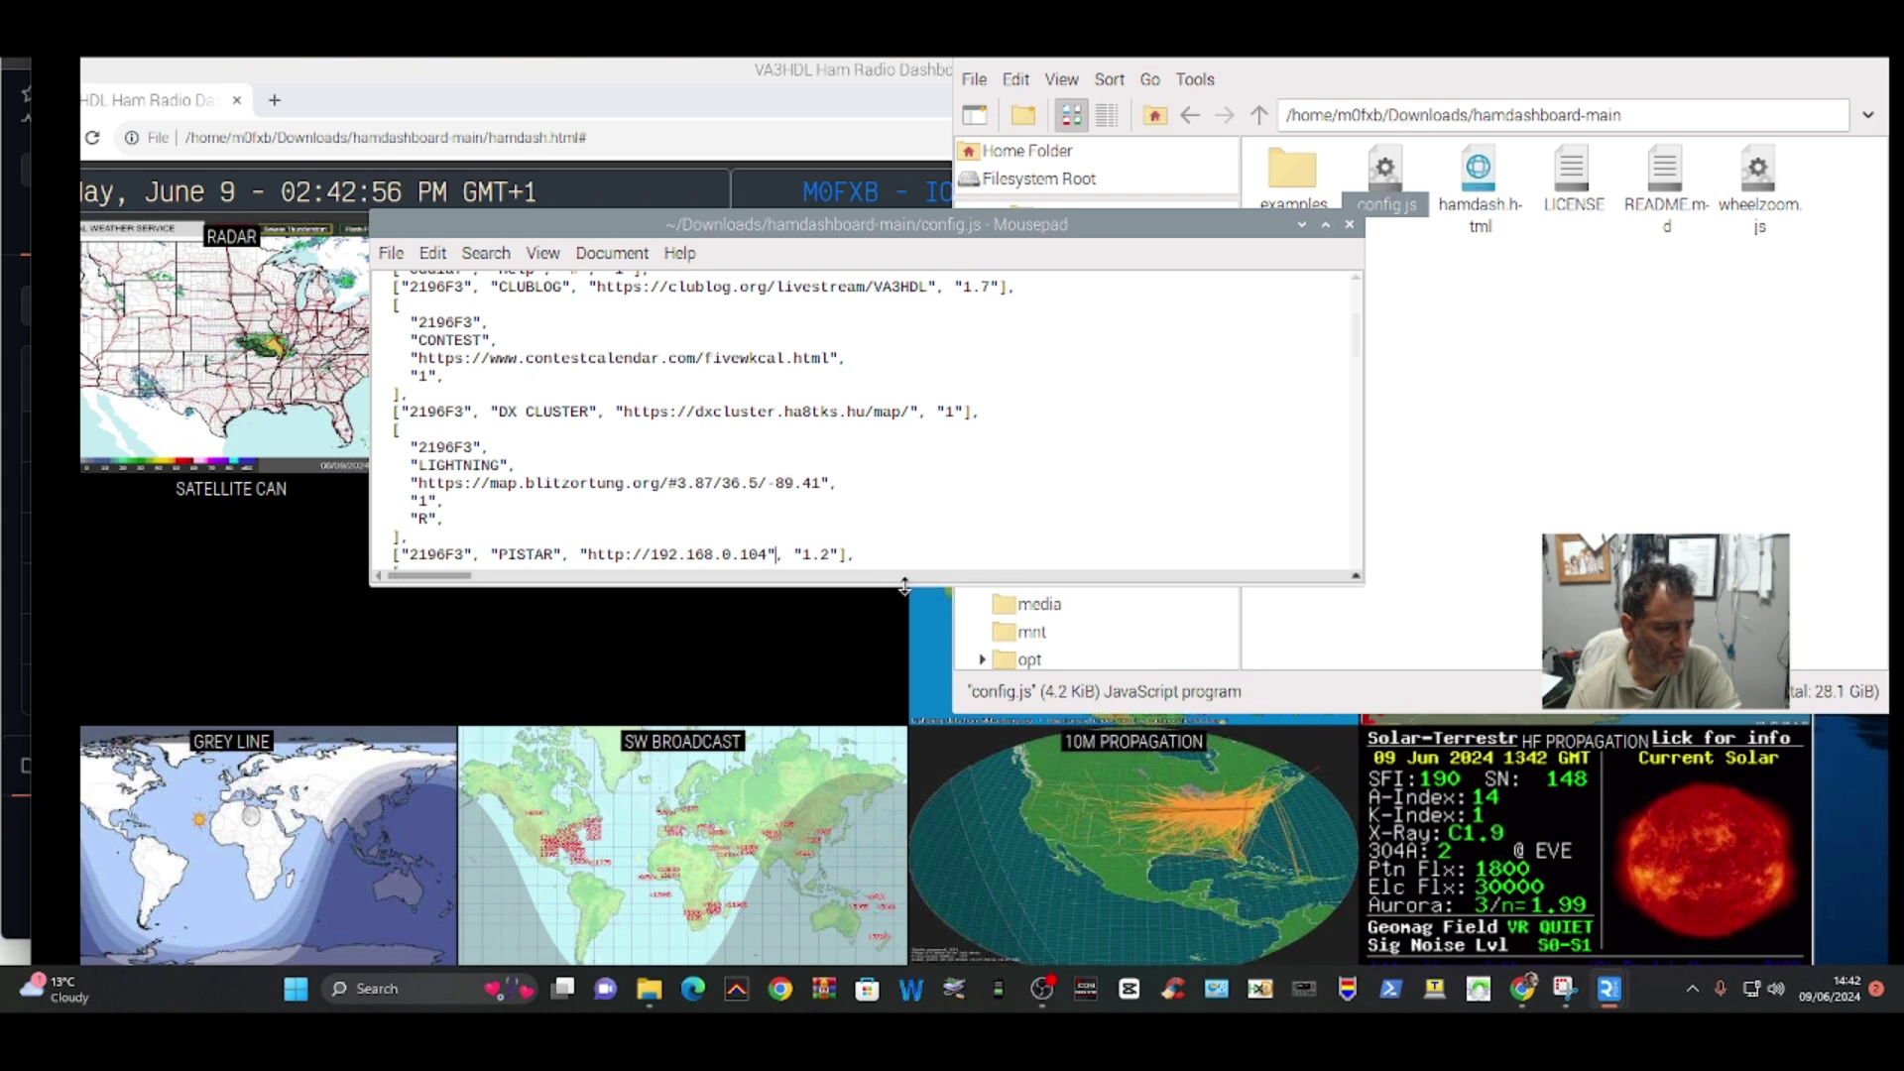
pyautogui.moveTo(902, 585); pyautogui.dragTo(941, 816)
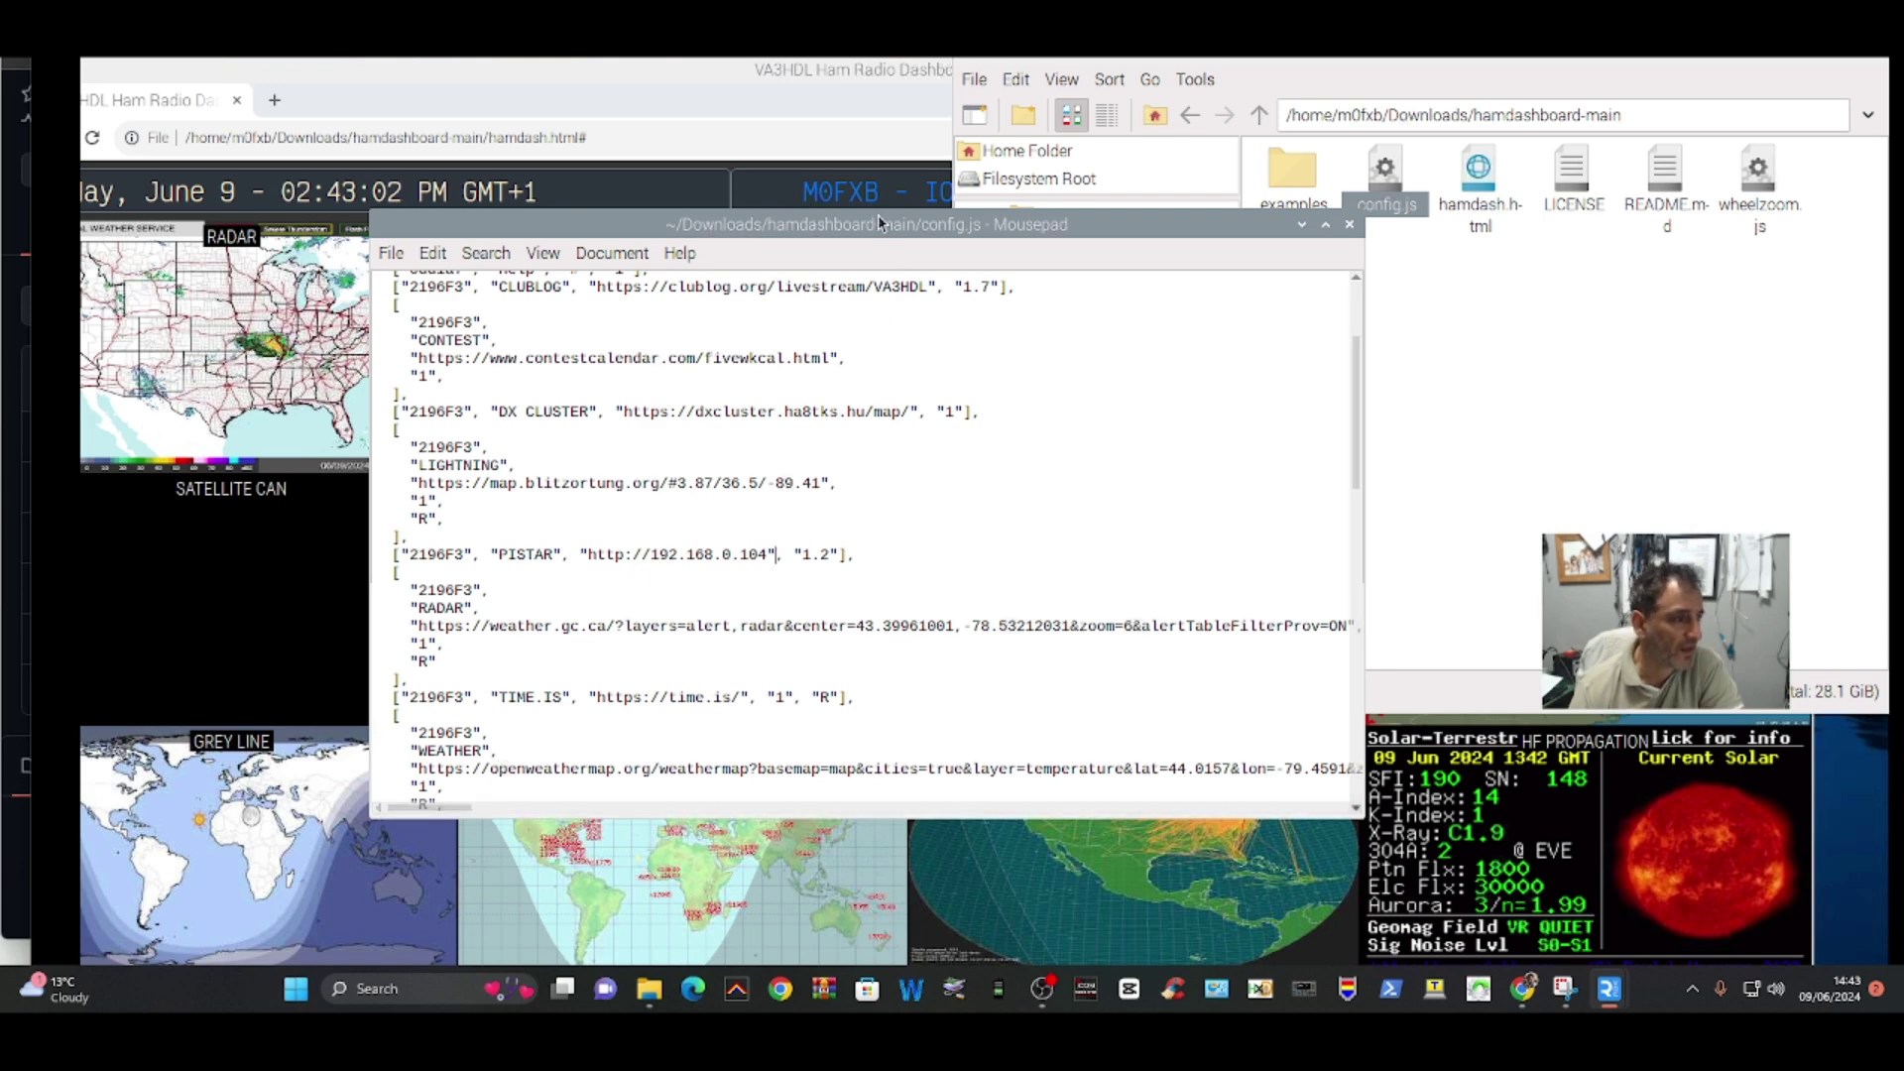
pyautogui.moveTo(883, 226); pyautogui.dragTo(982, 211)
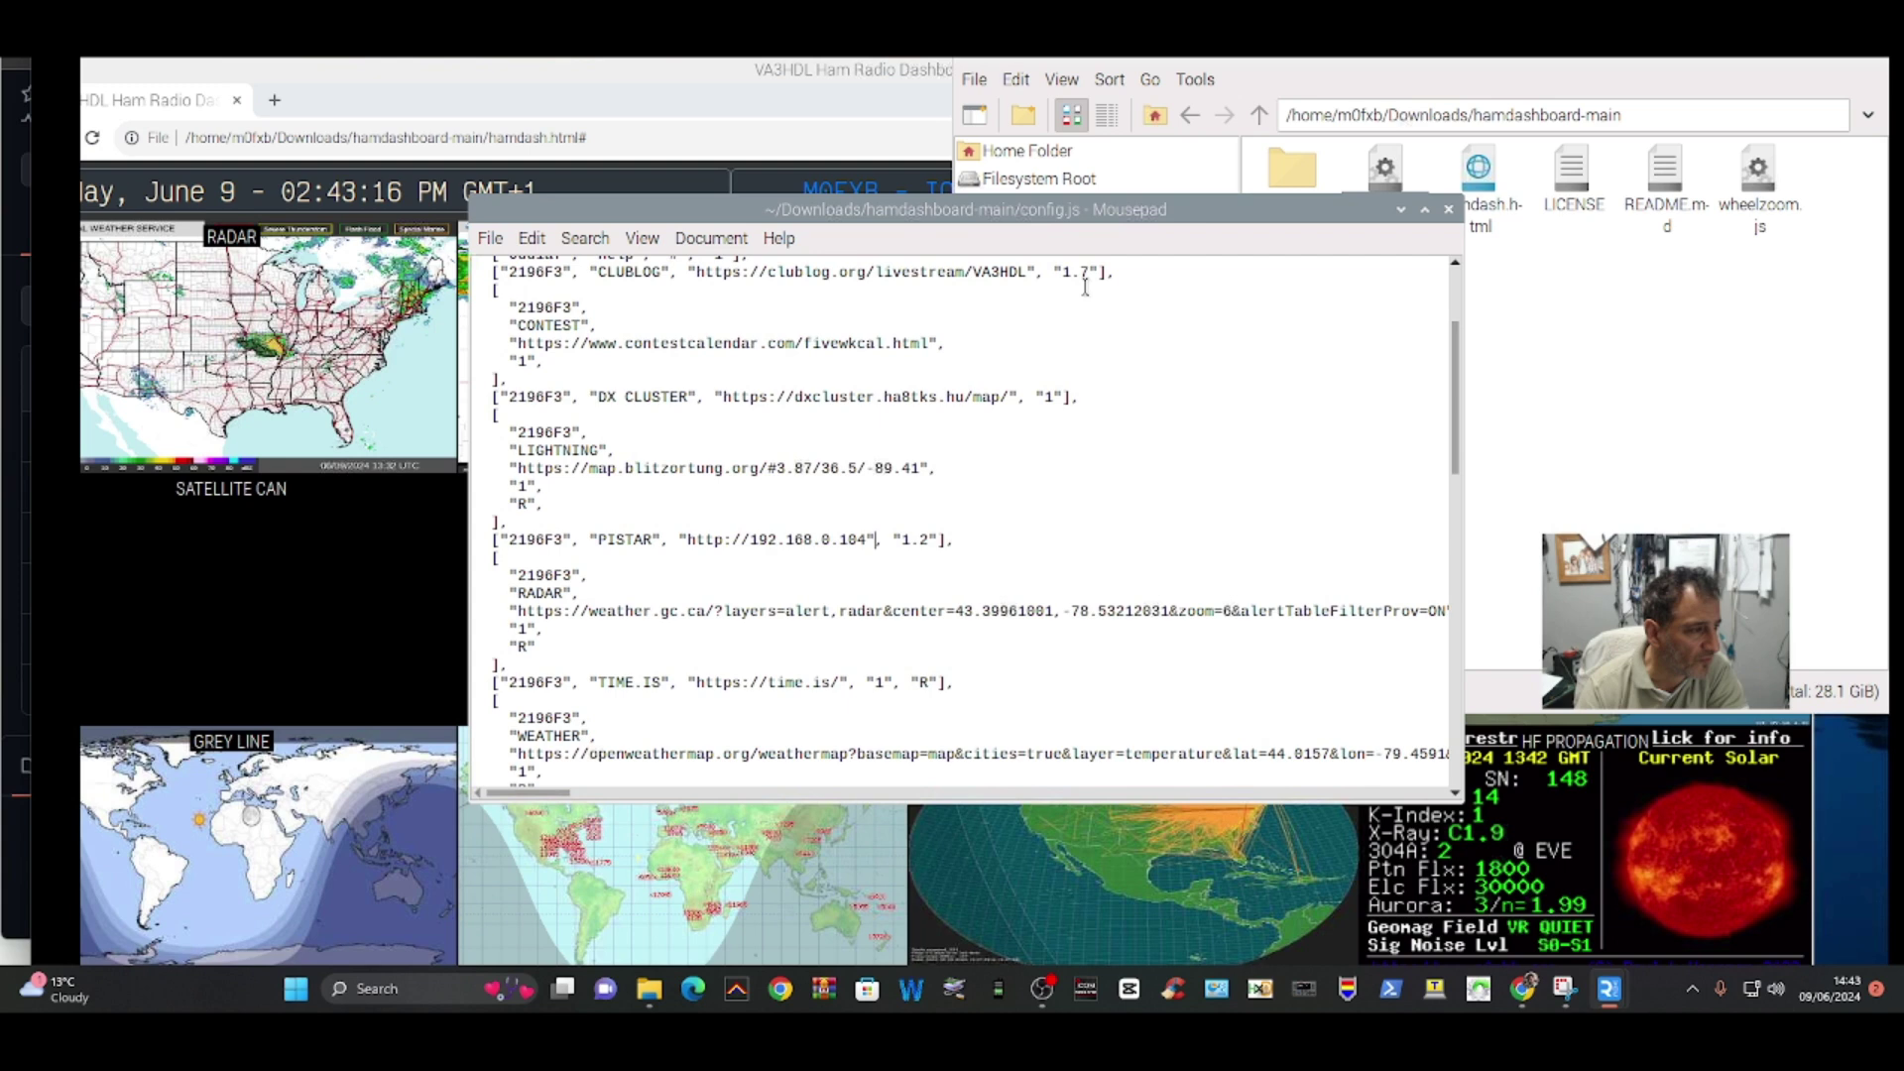
# Step: Scroll through config.js from the menu-item entries toward the dashboard image list
pyautogui.scroll(-2, 1061, 417)
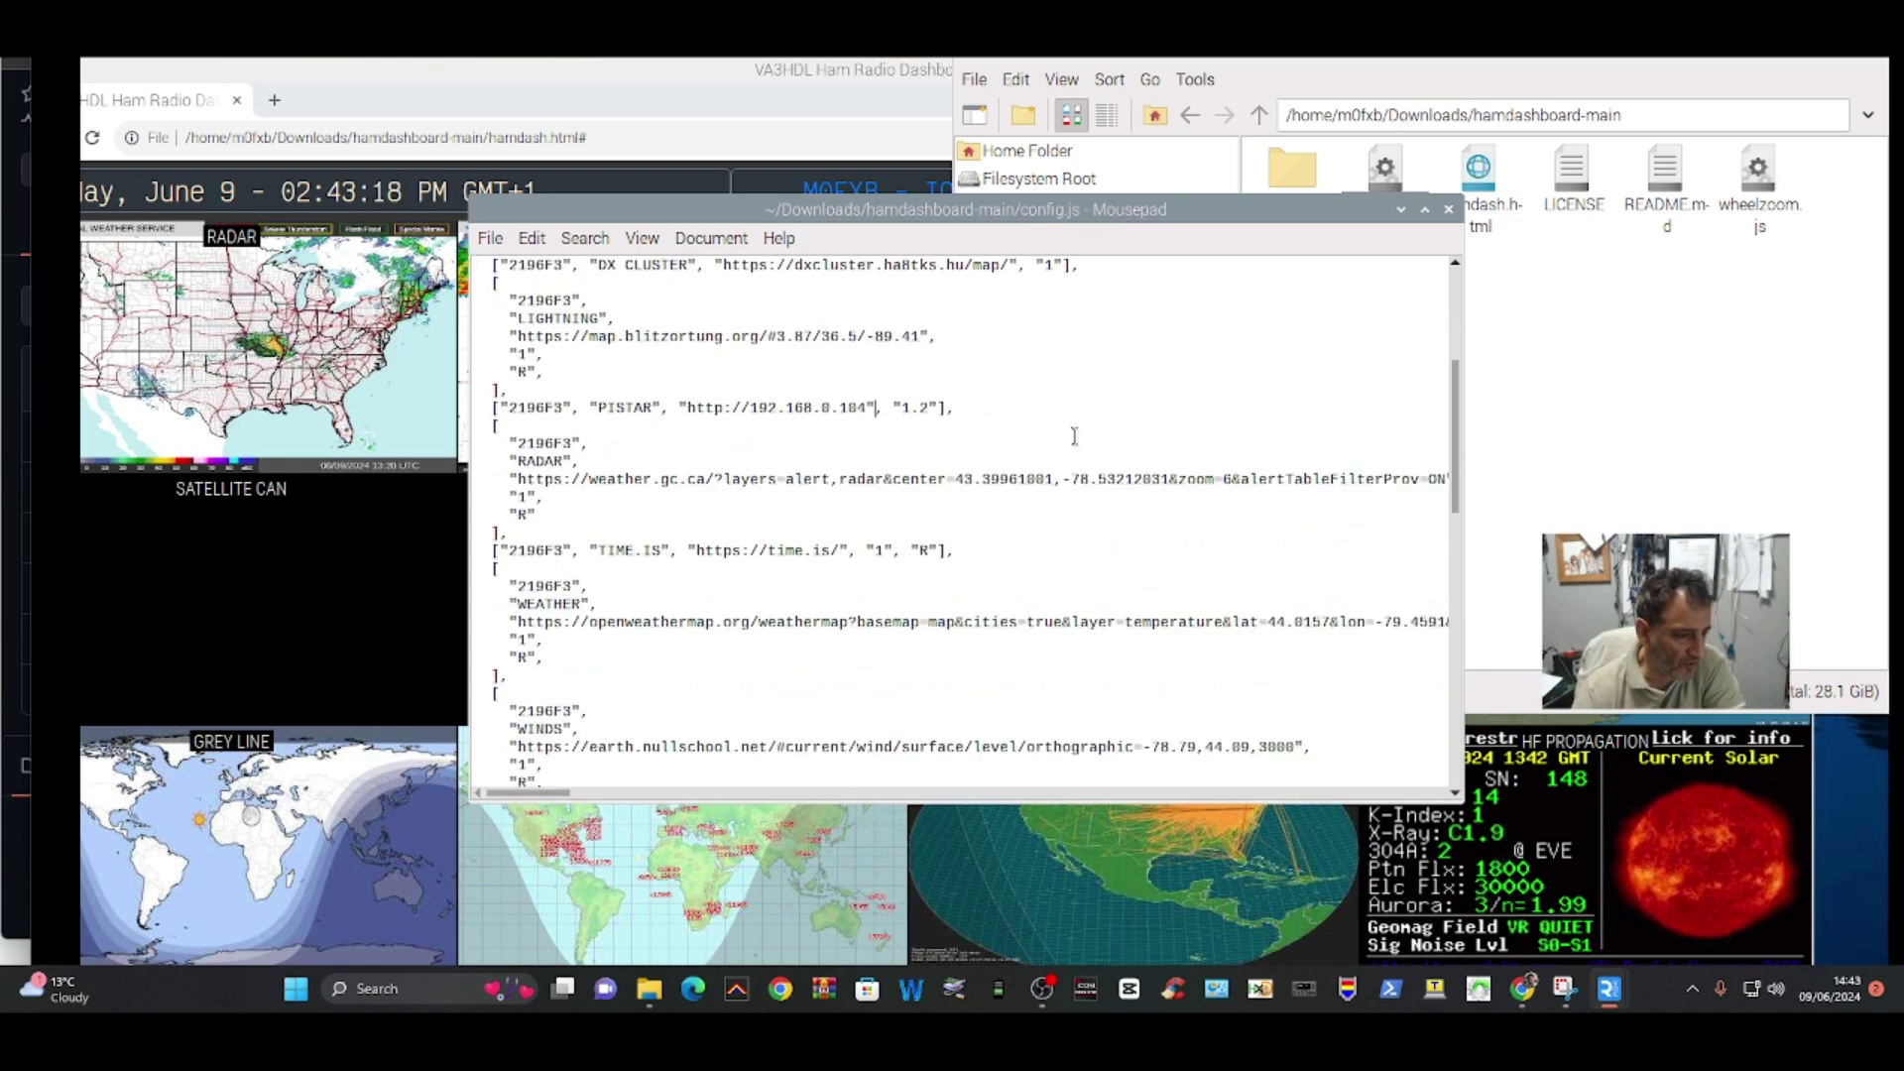
pyautogui.scroll(5, 1105, 456)
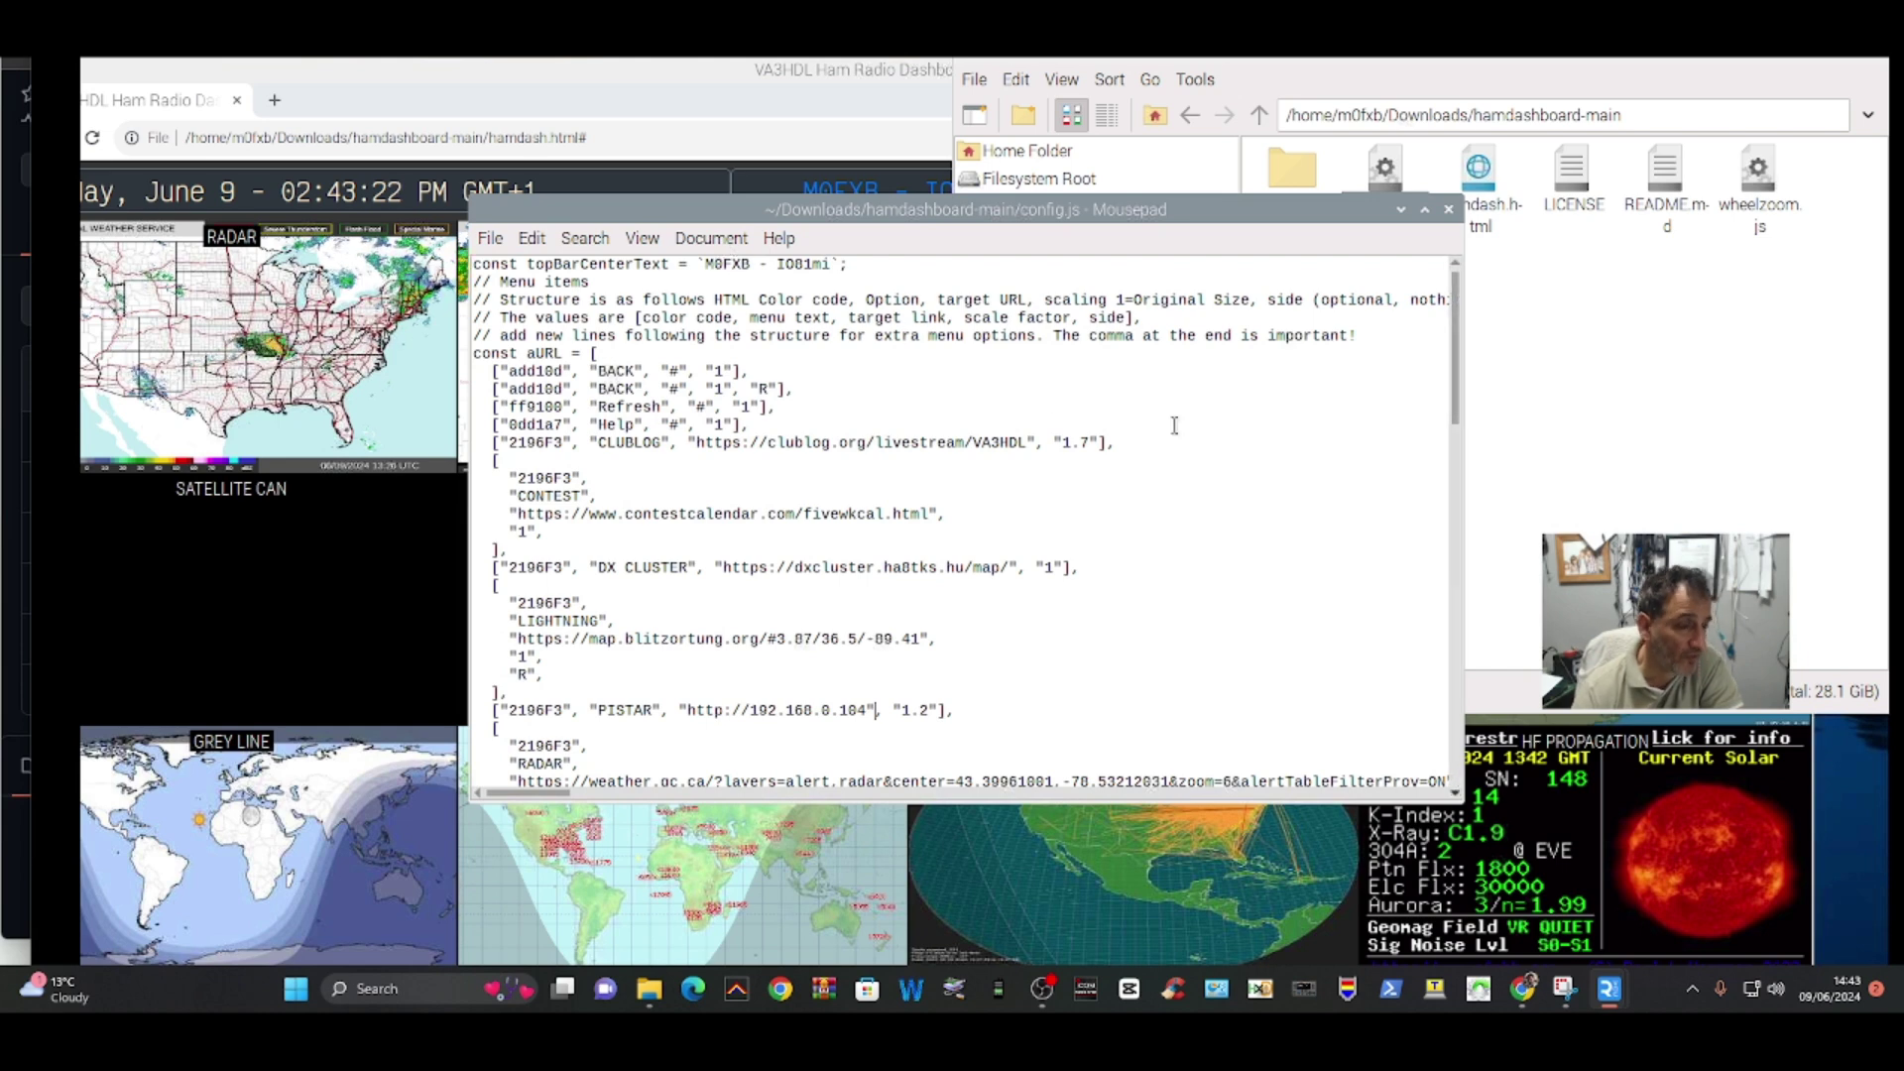
pyautogui.scroll(-1, 1207, 426)
pyautogui.scroll(-2, 1213, 424)
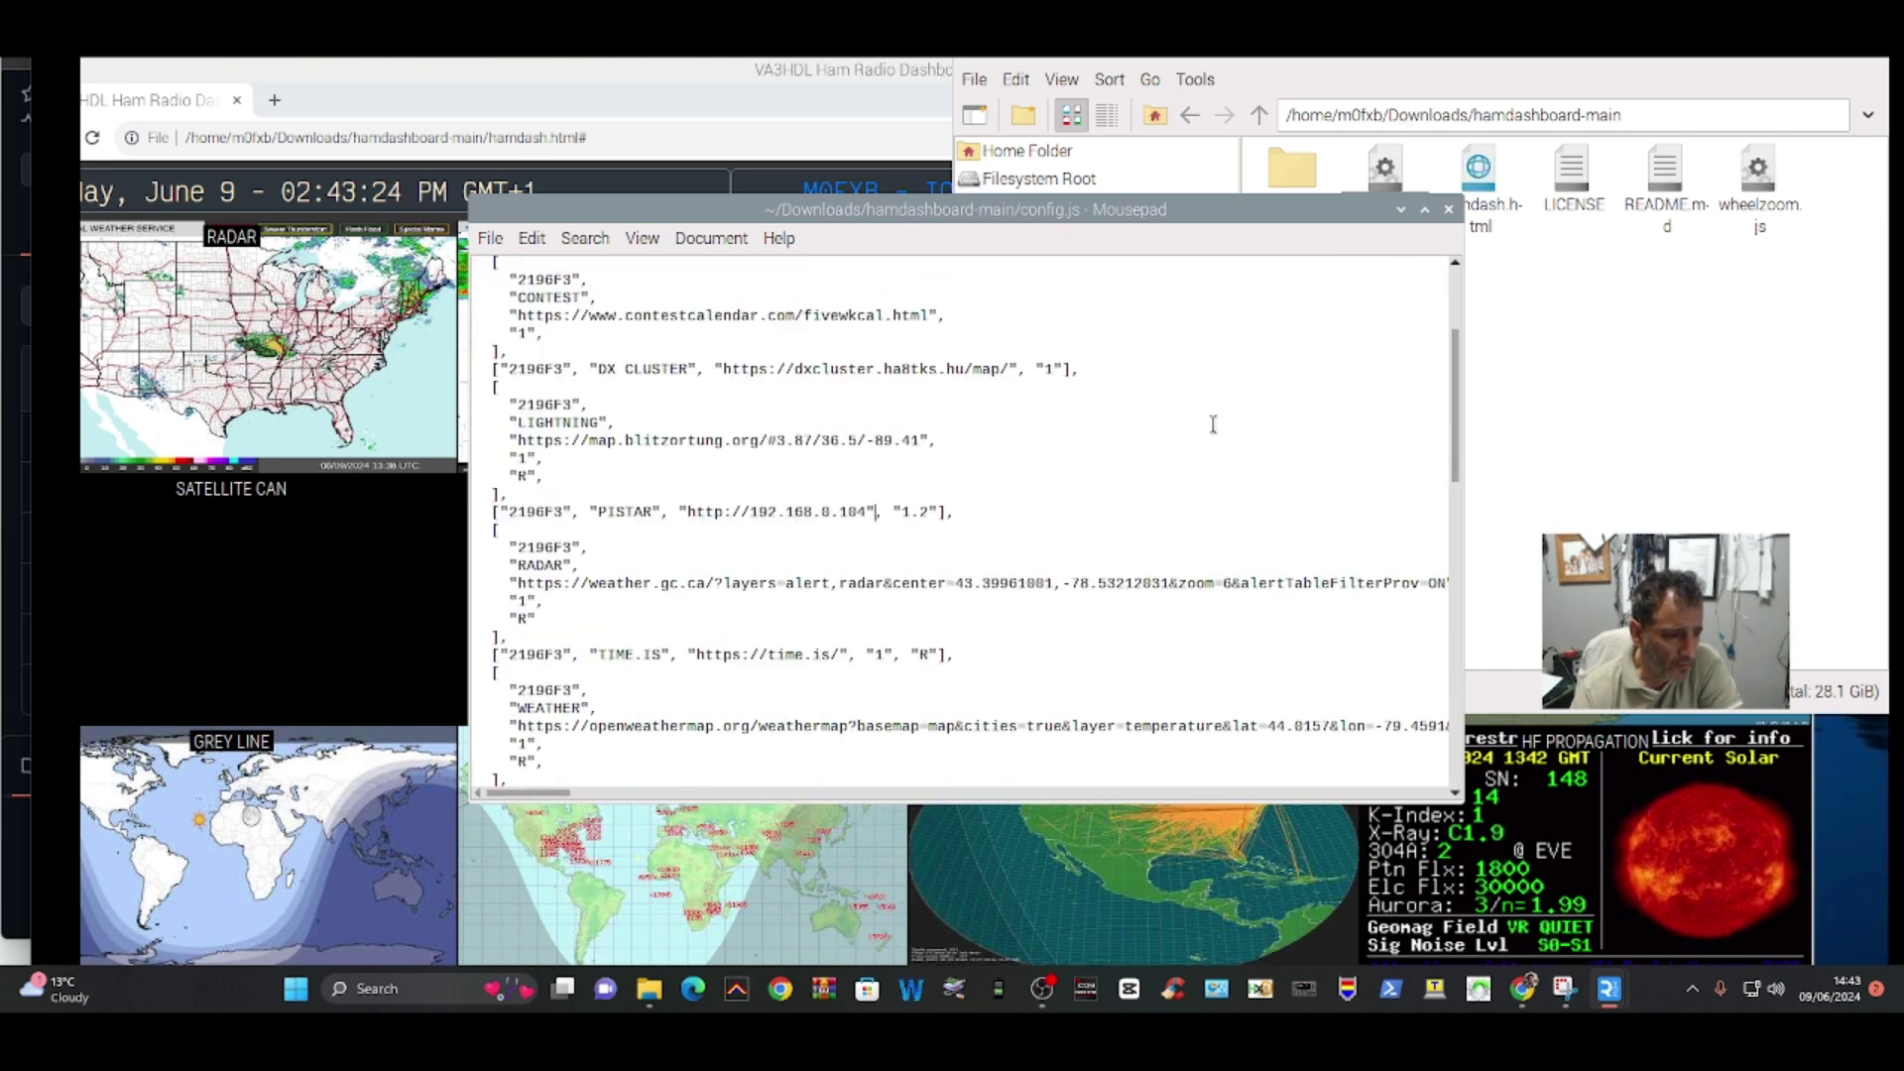
pyautogui.scroll(1, 1213, 424)
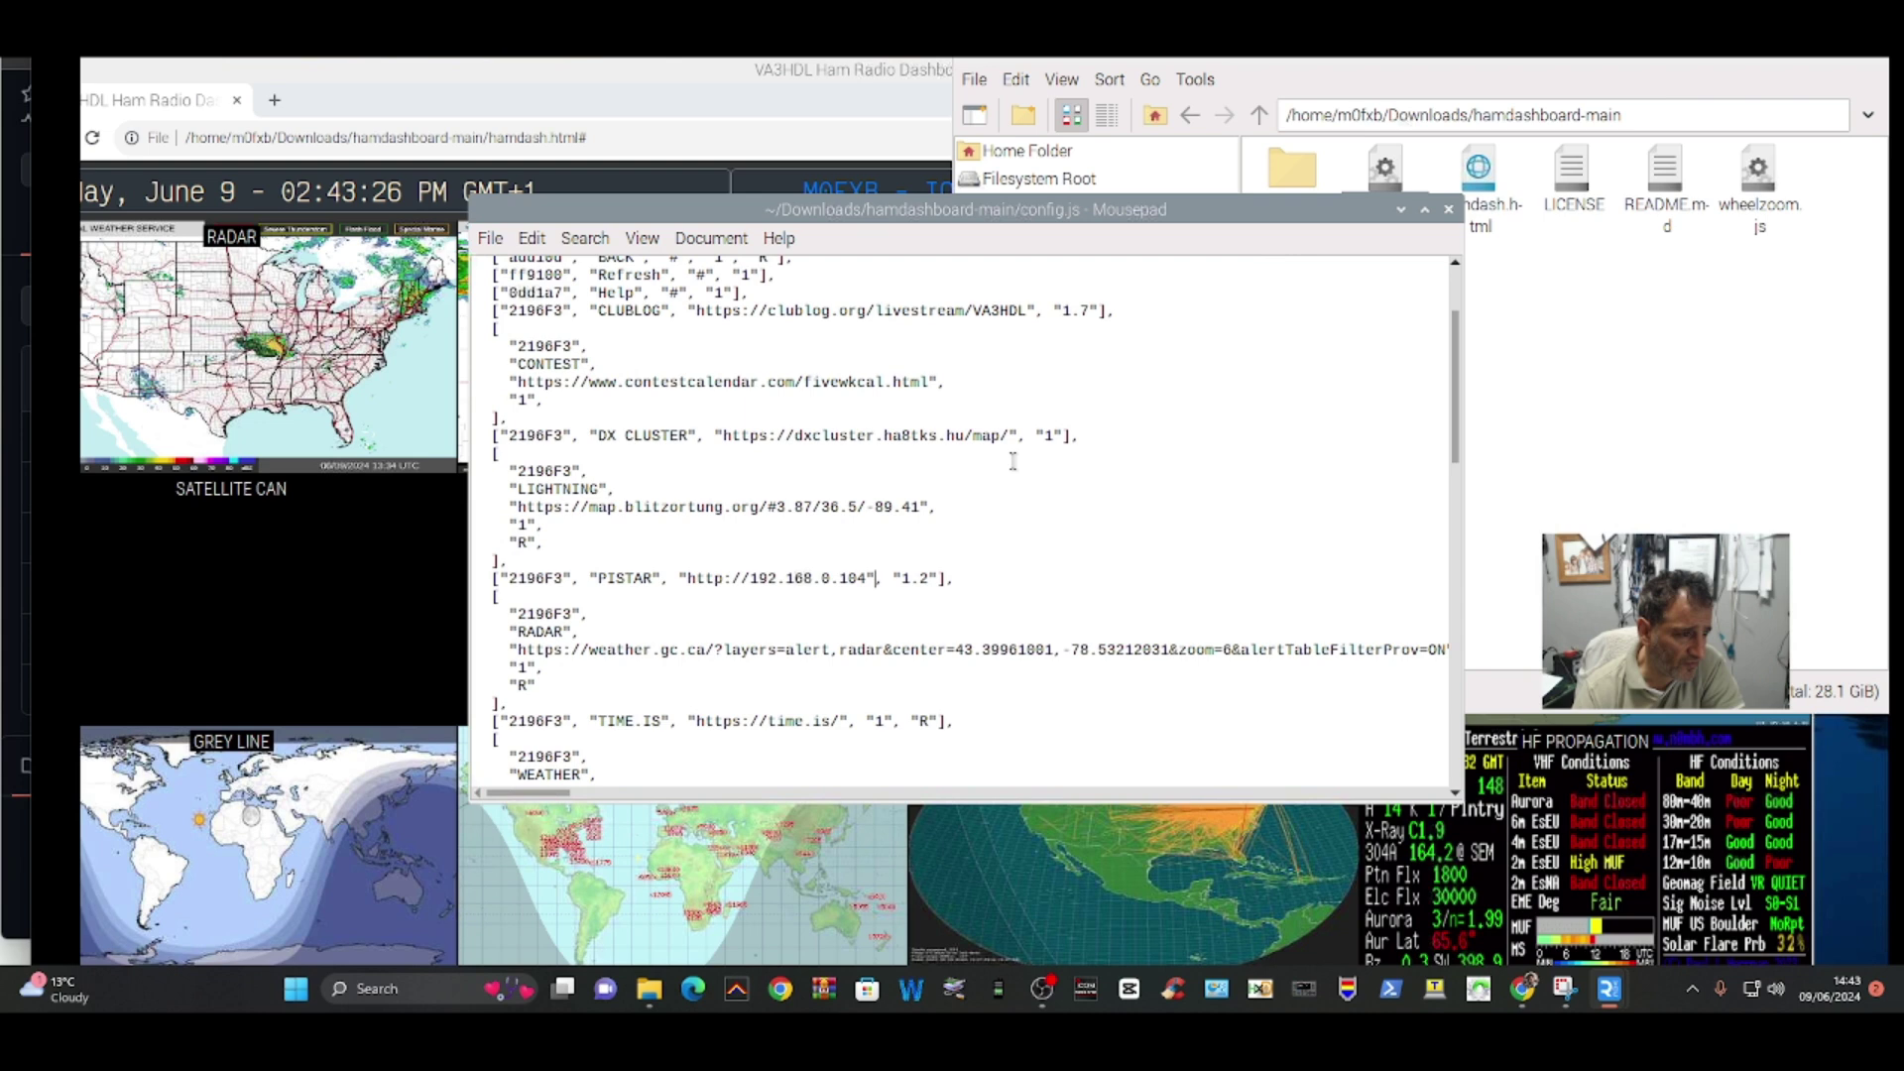
pyautogui.scroll(-1, 1051, 421)
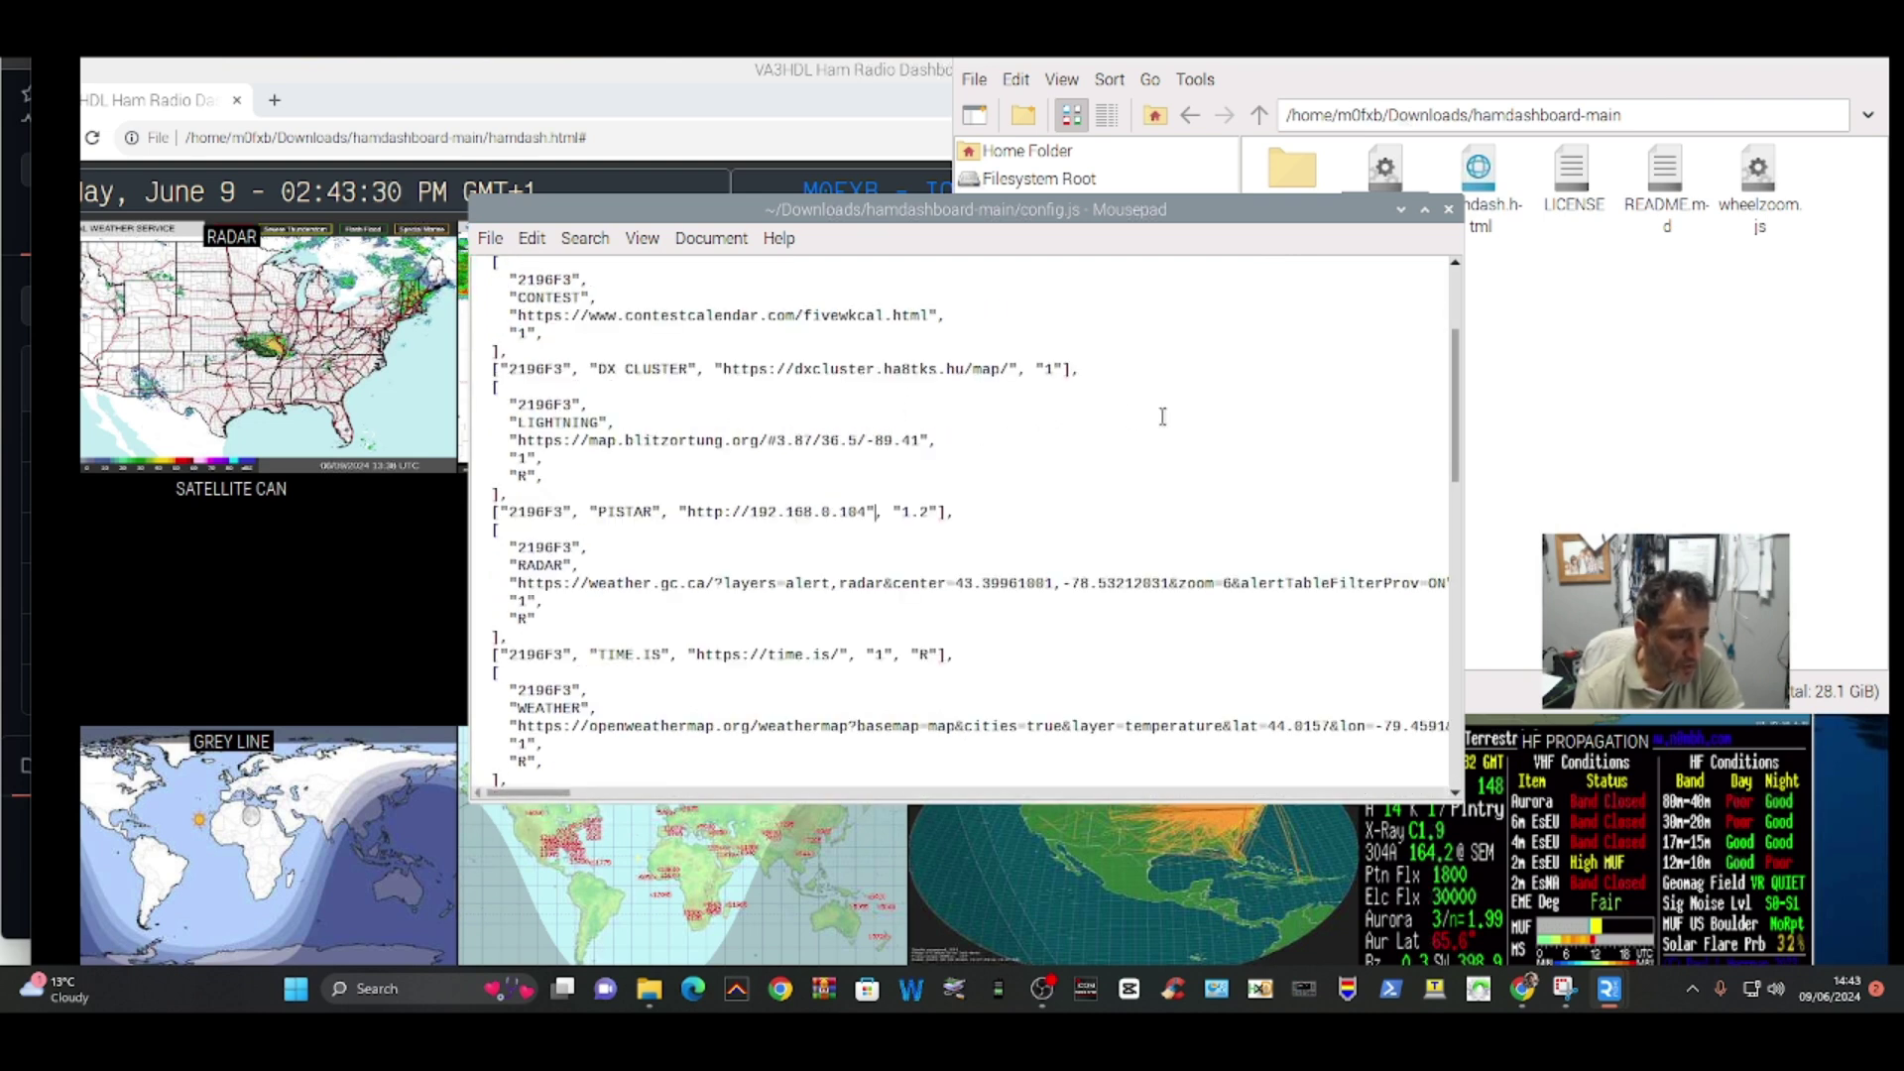
pyautogui.scroll(-1, 1162, 417)
pyautogui.scroll(-2, 1165, 415)
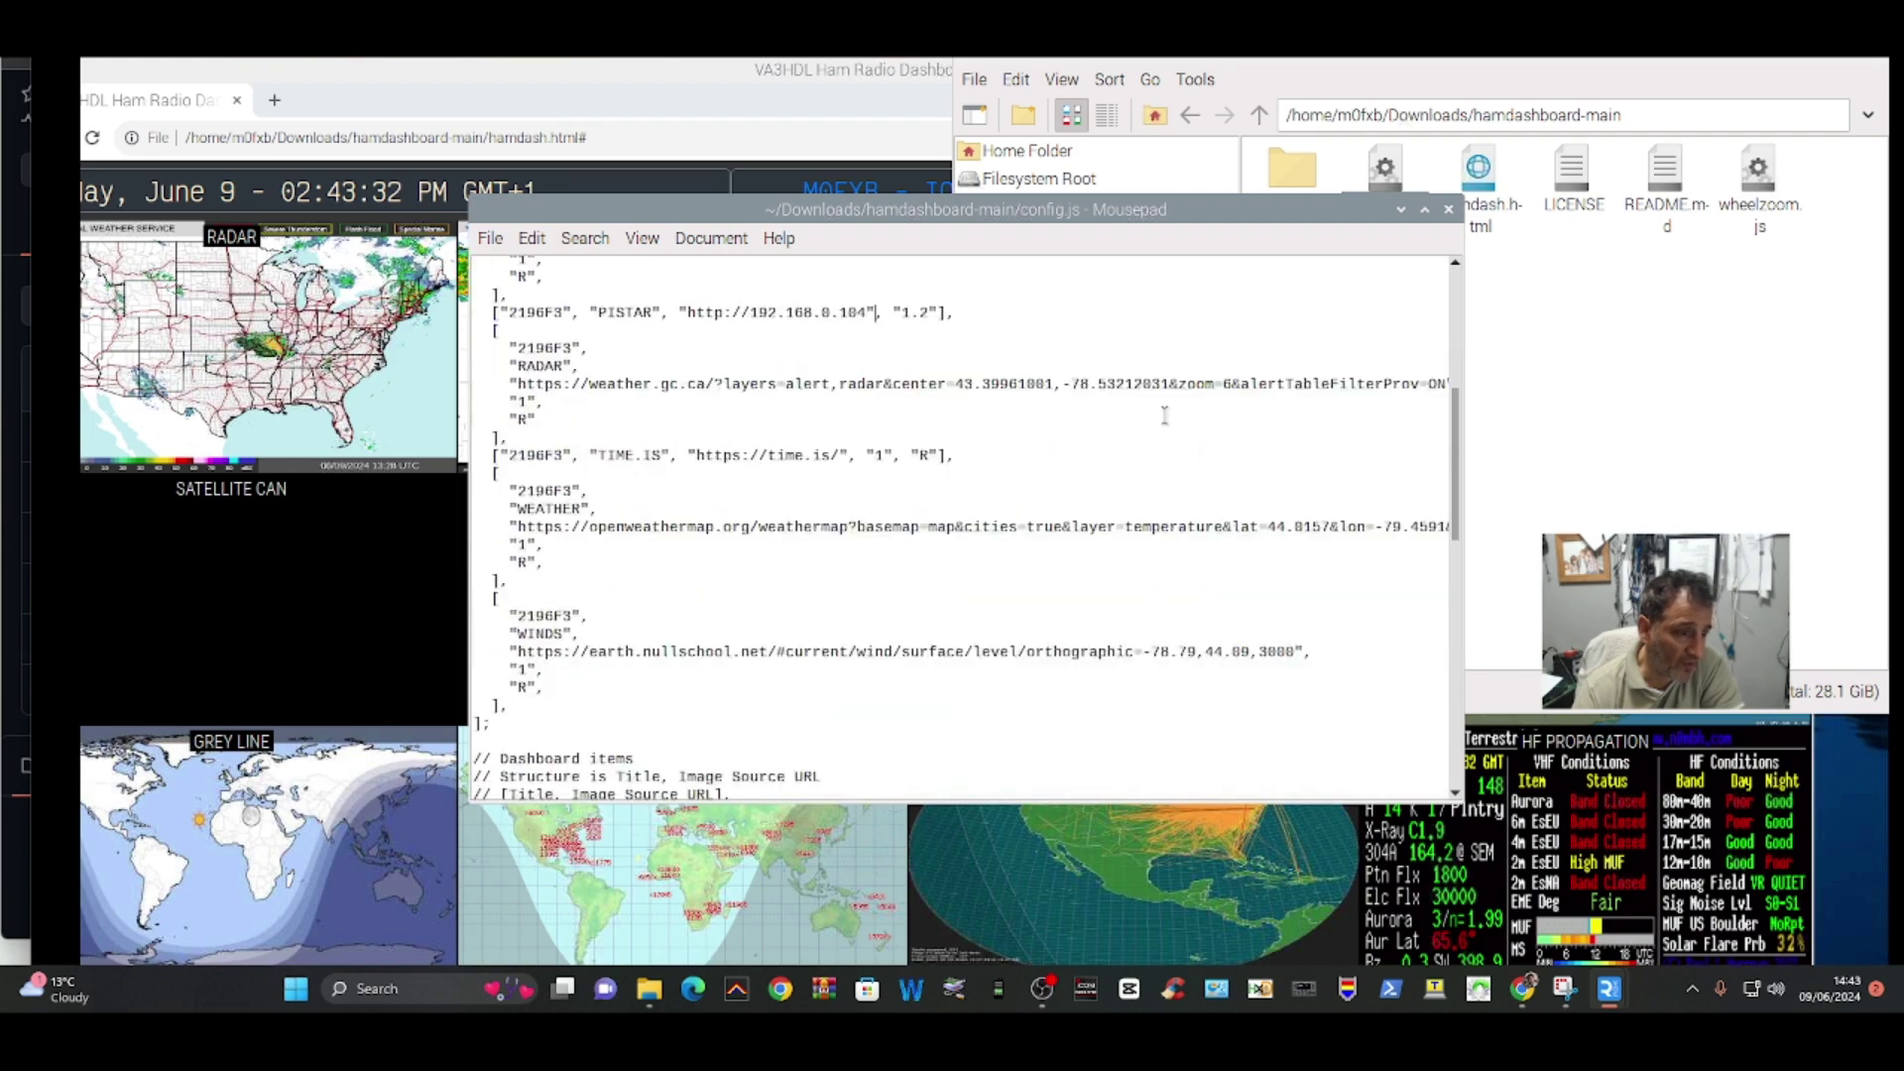
pyautogui.scroll(-5, 1165, 416)
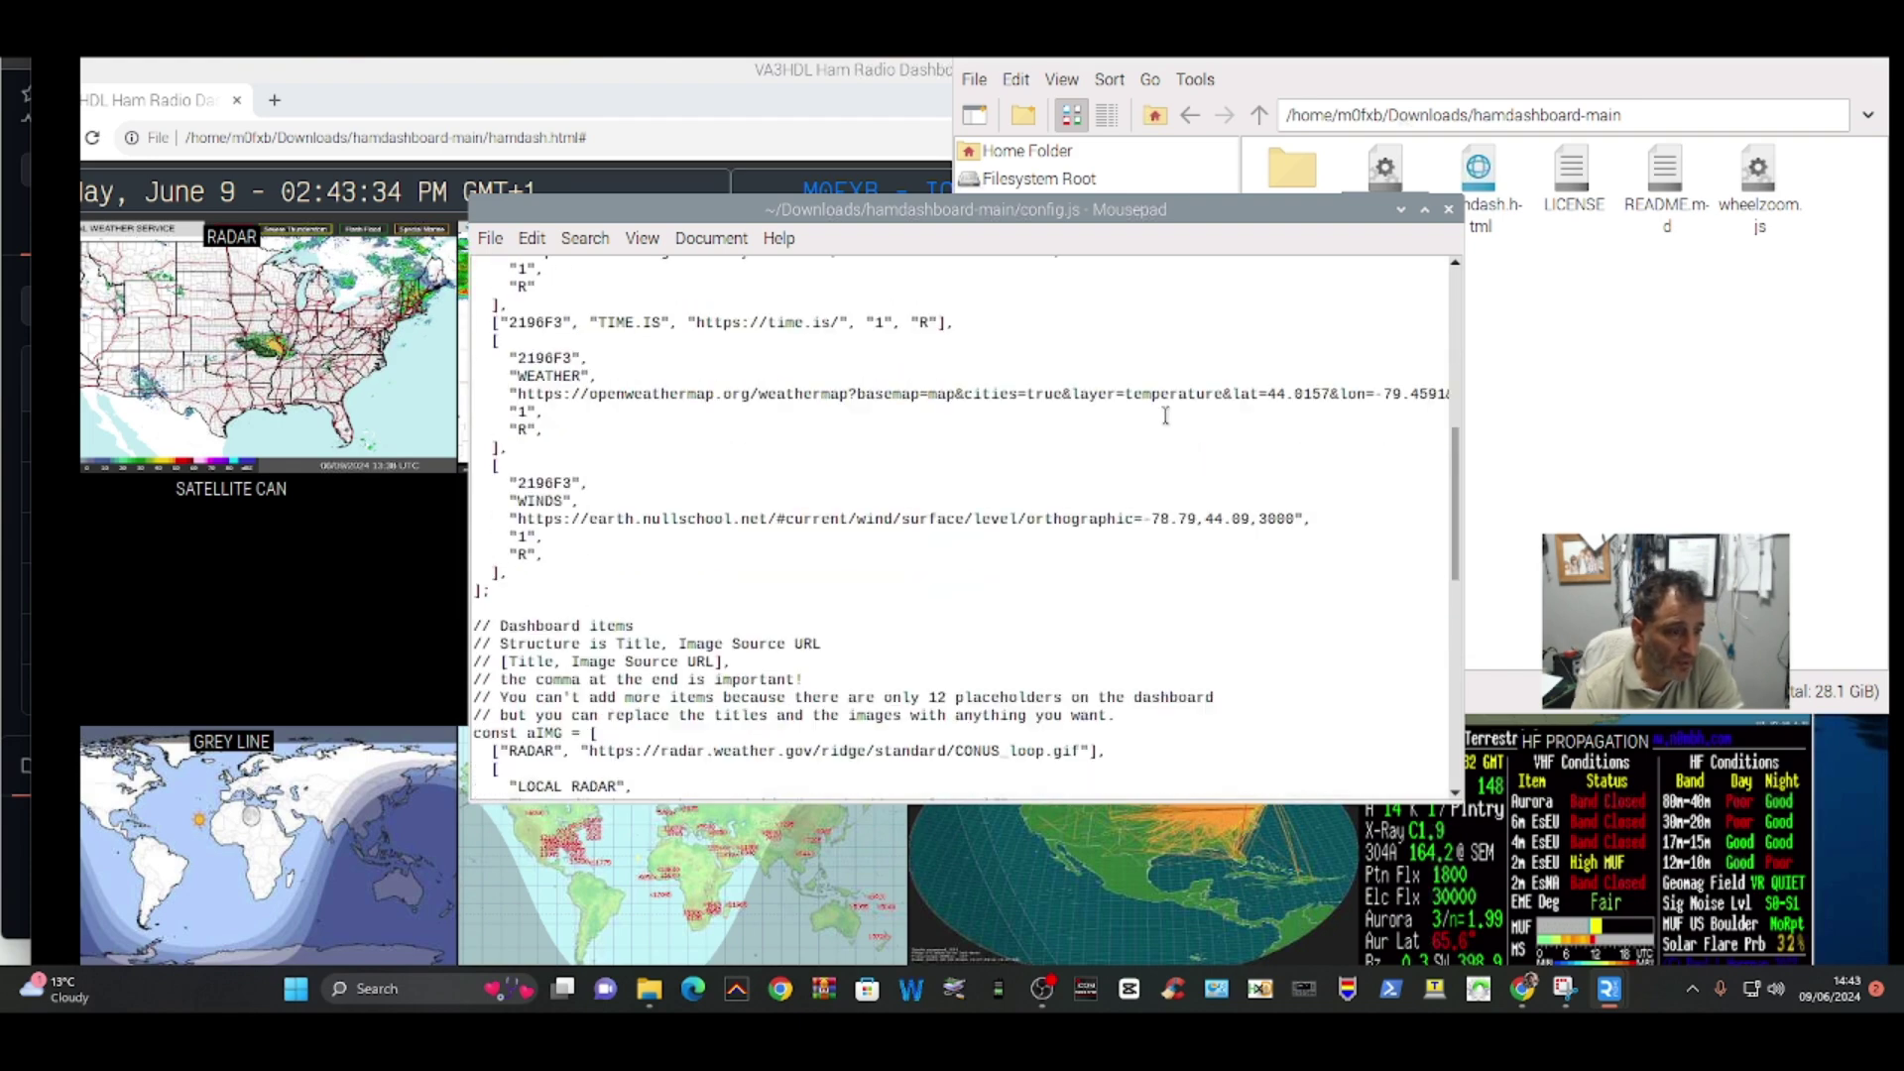
# Step: Read to the end of config.js, scroll back up, and close the editor
pyautogui.scroll(-4, 1166, 414)
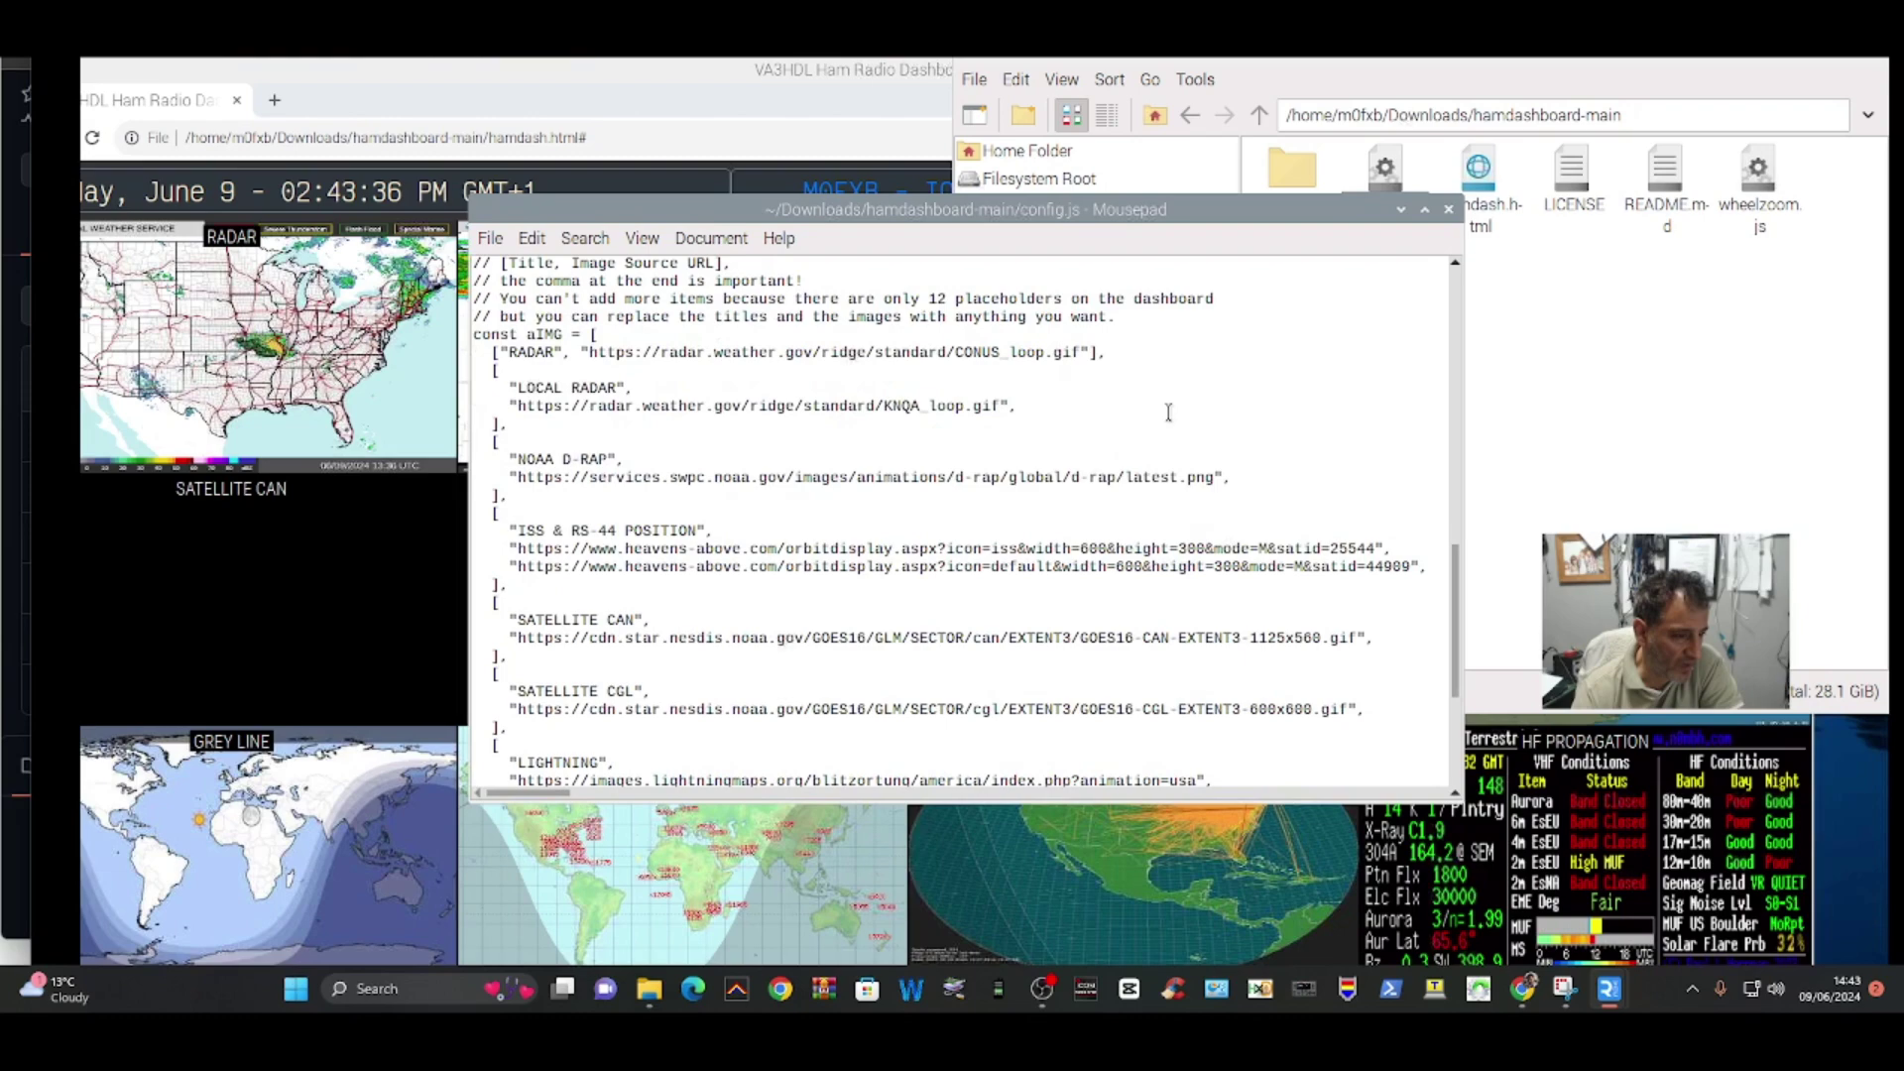
pyautogui.scroll(-1, 1168, 411)
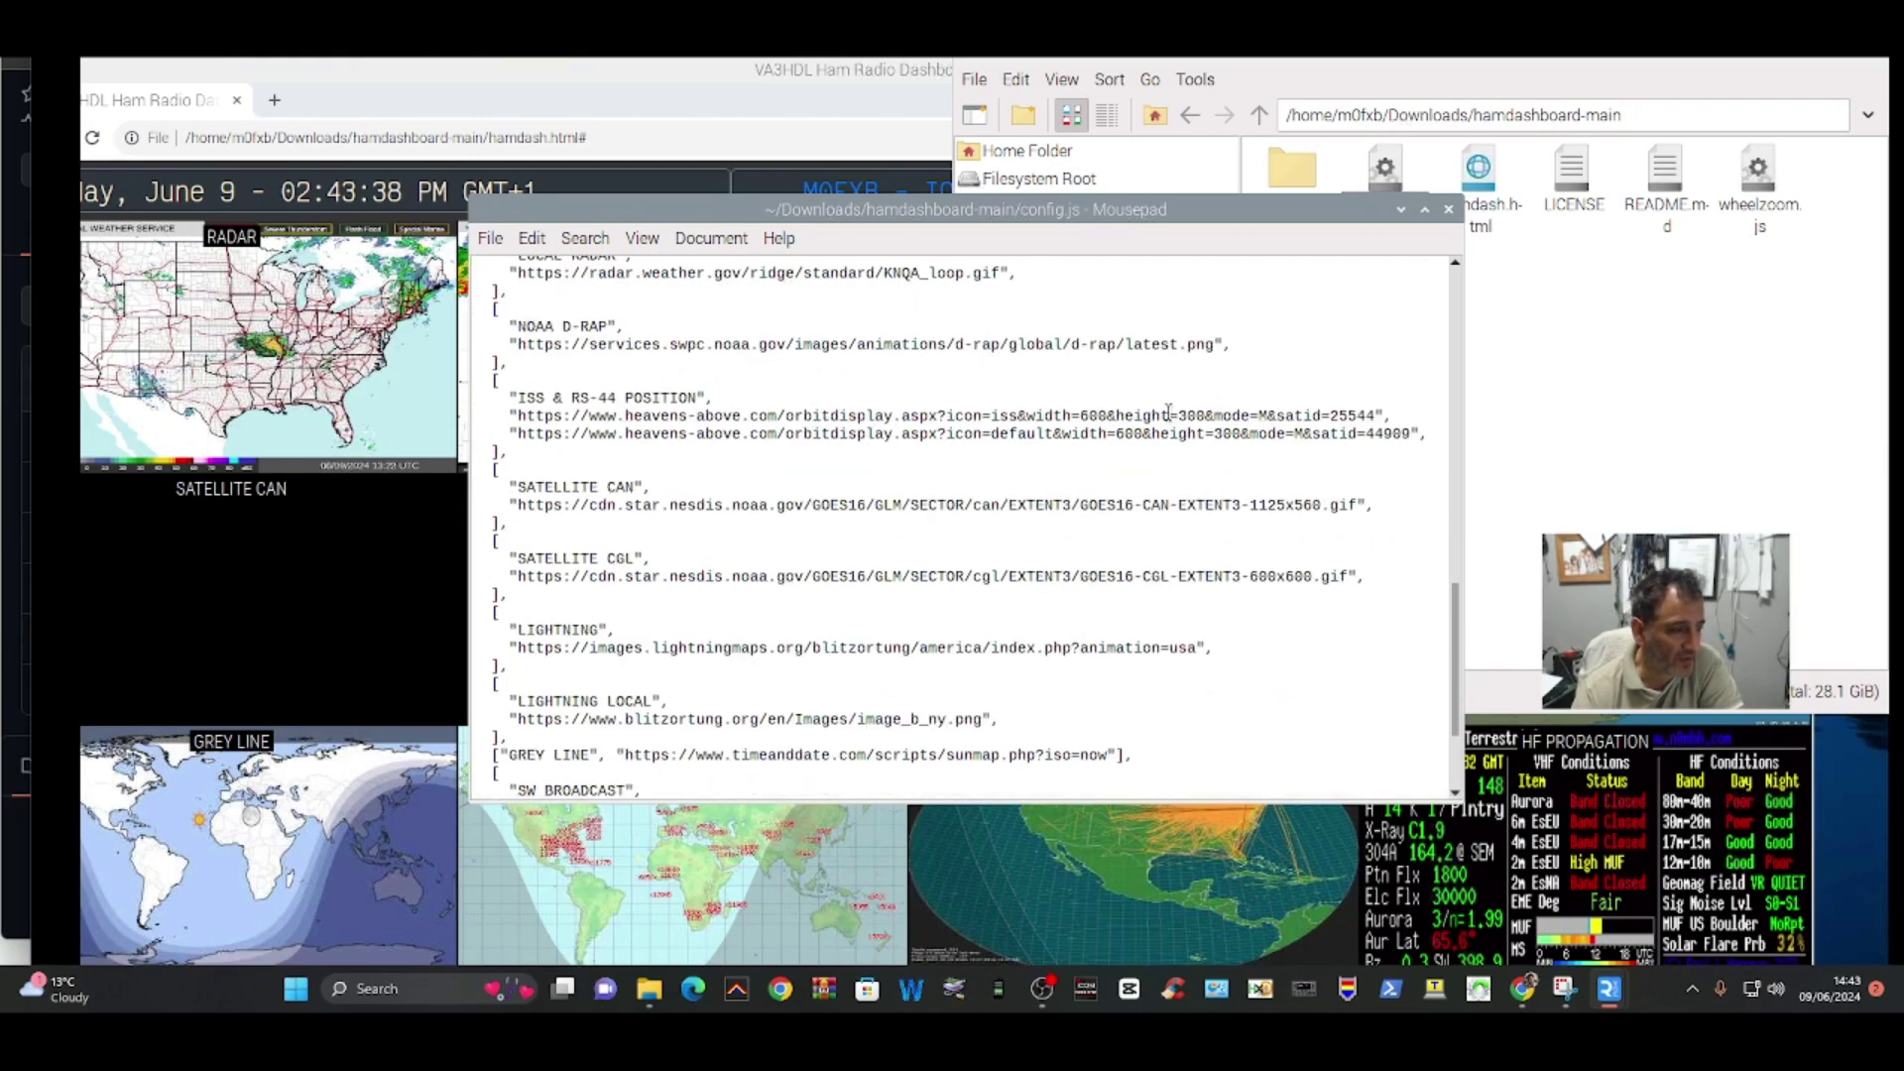
pyautogui.scroll(-3, 1168, 412)
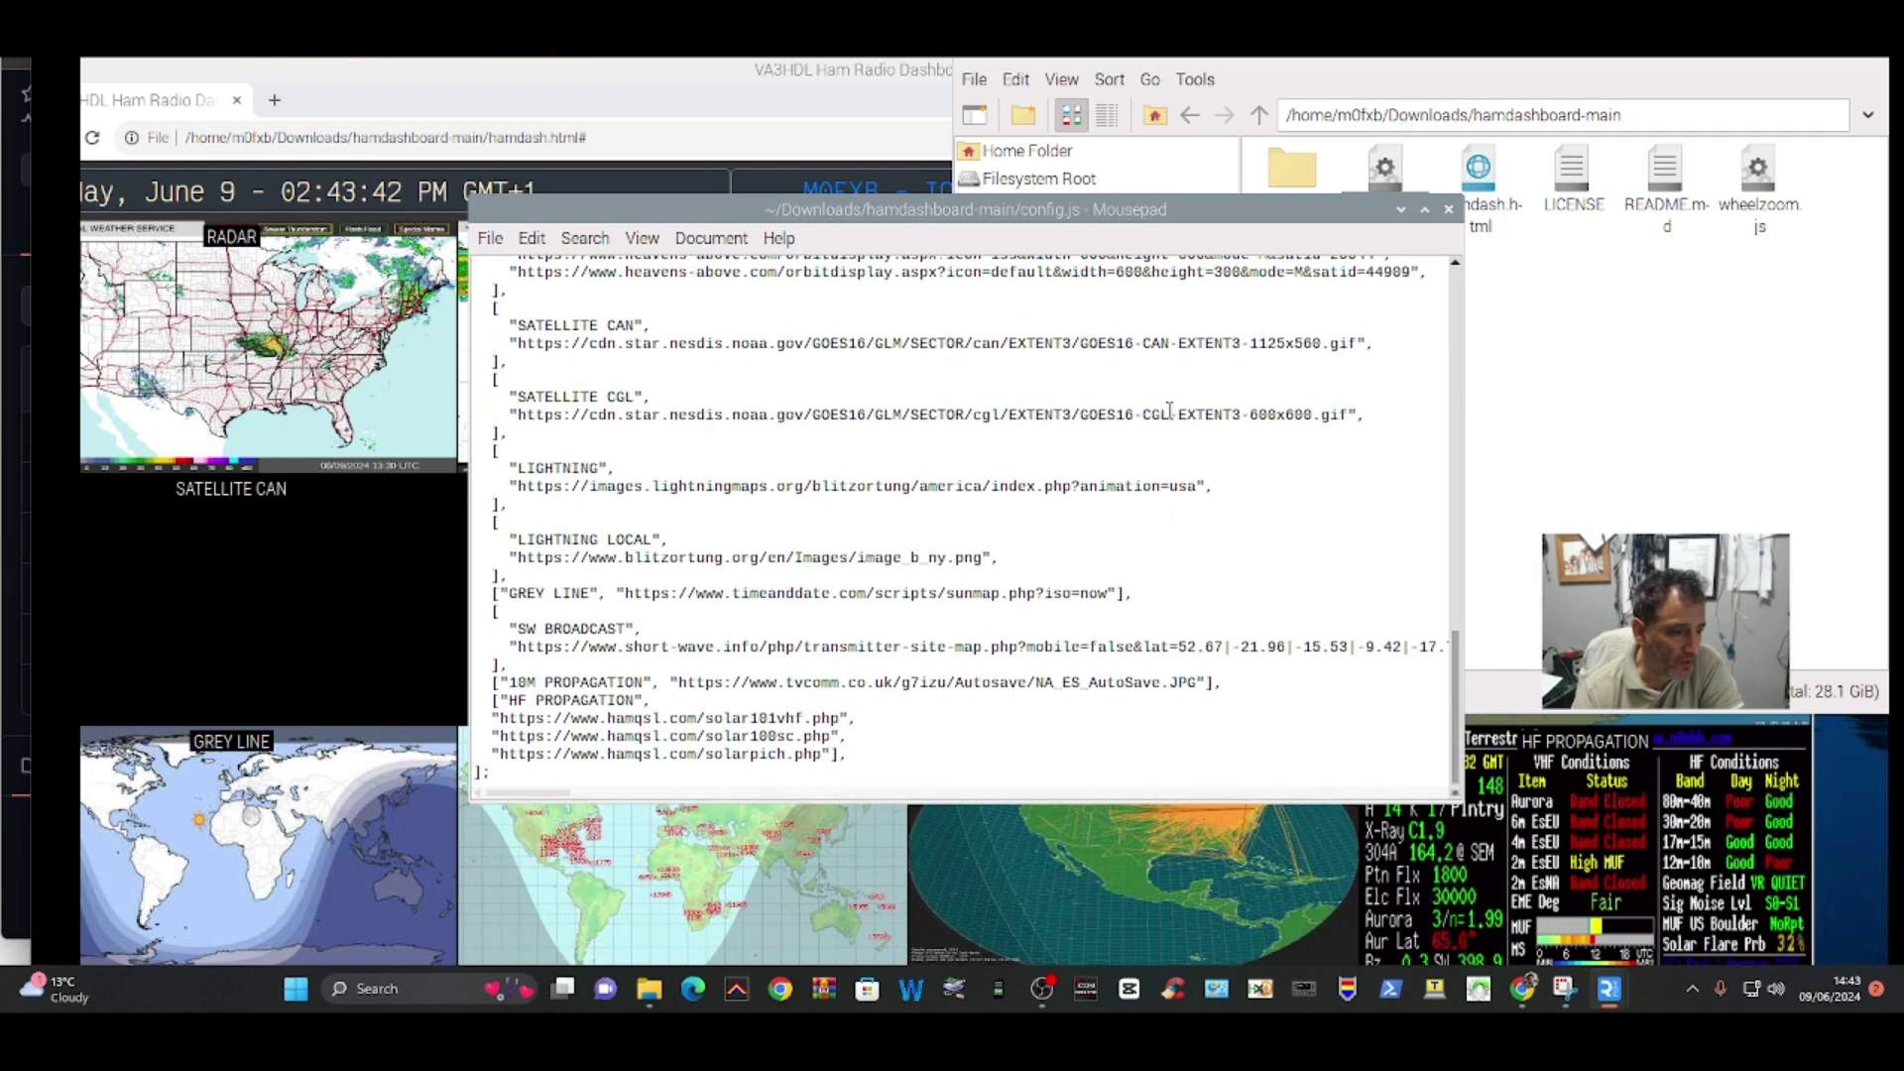
pyautogui.scroll(15, 1168, 411)
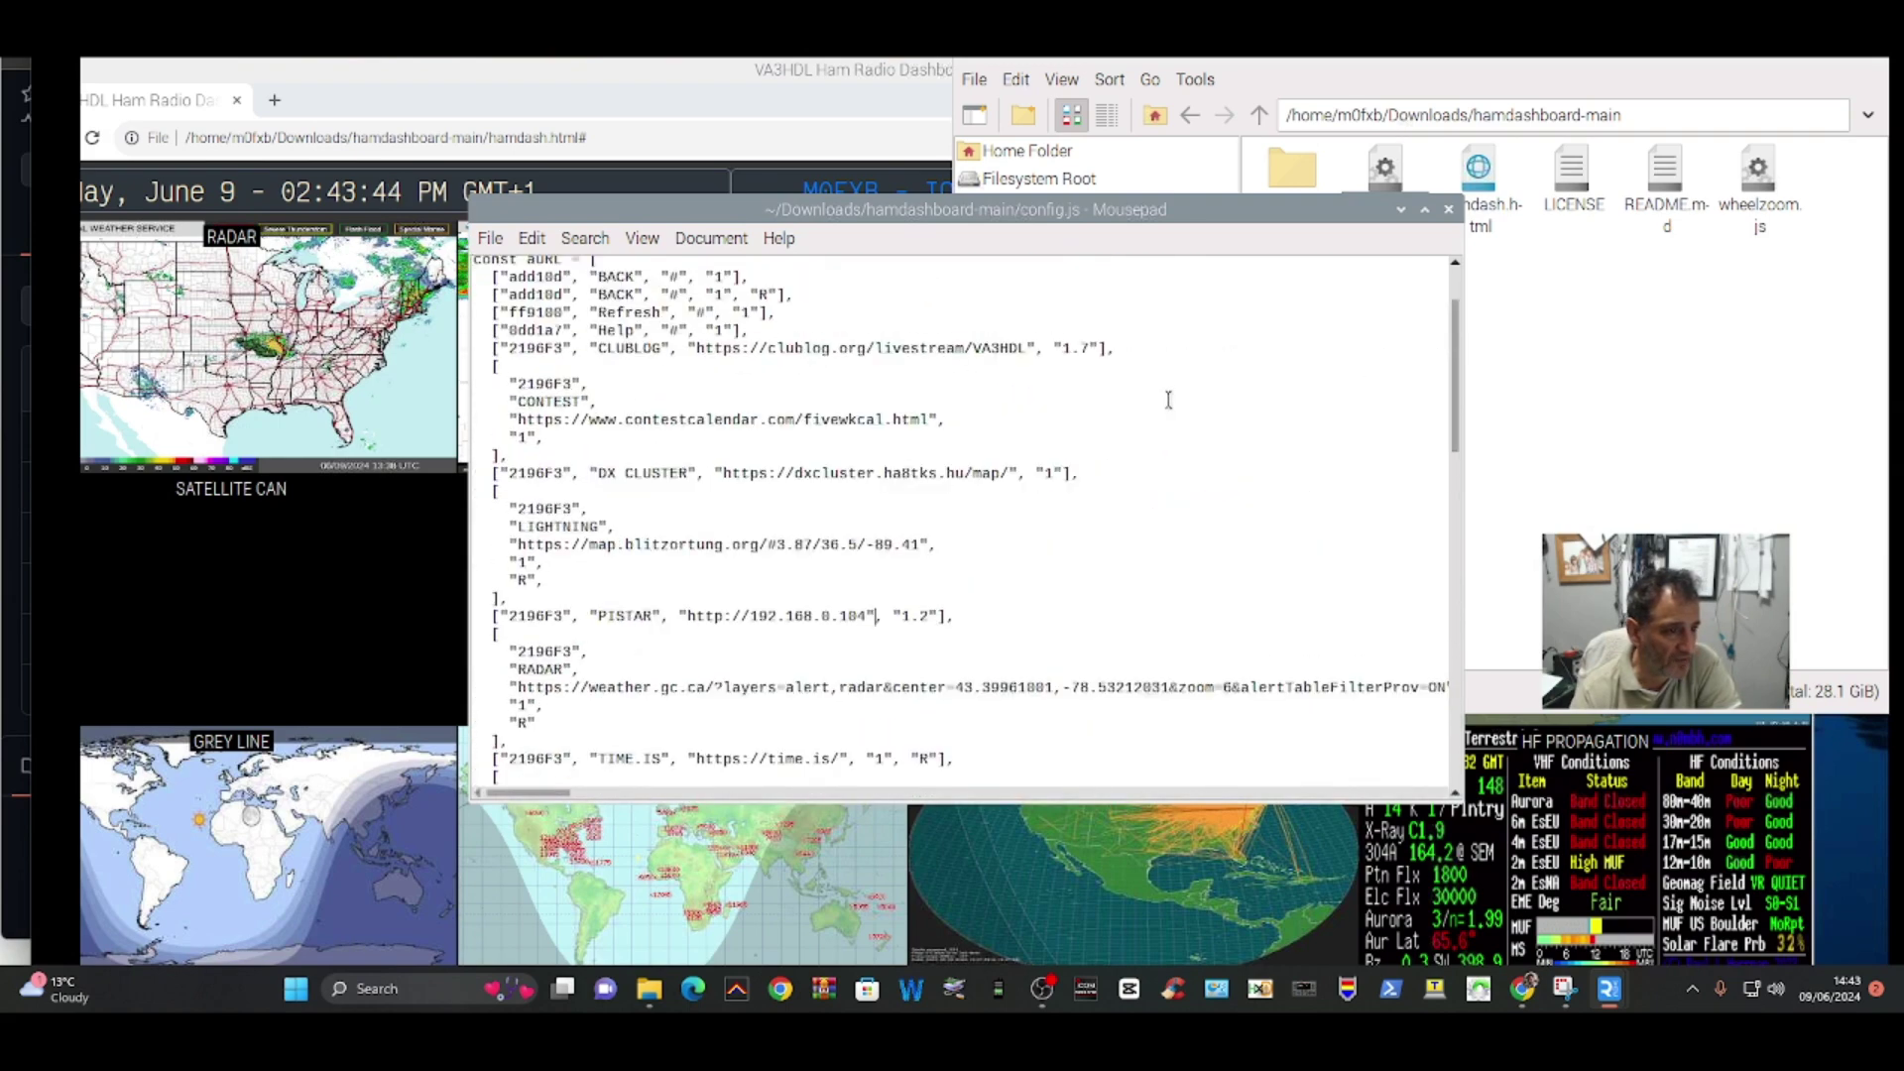
pyautogui.click(1451, 210)
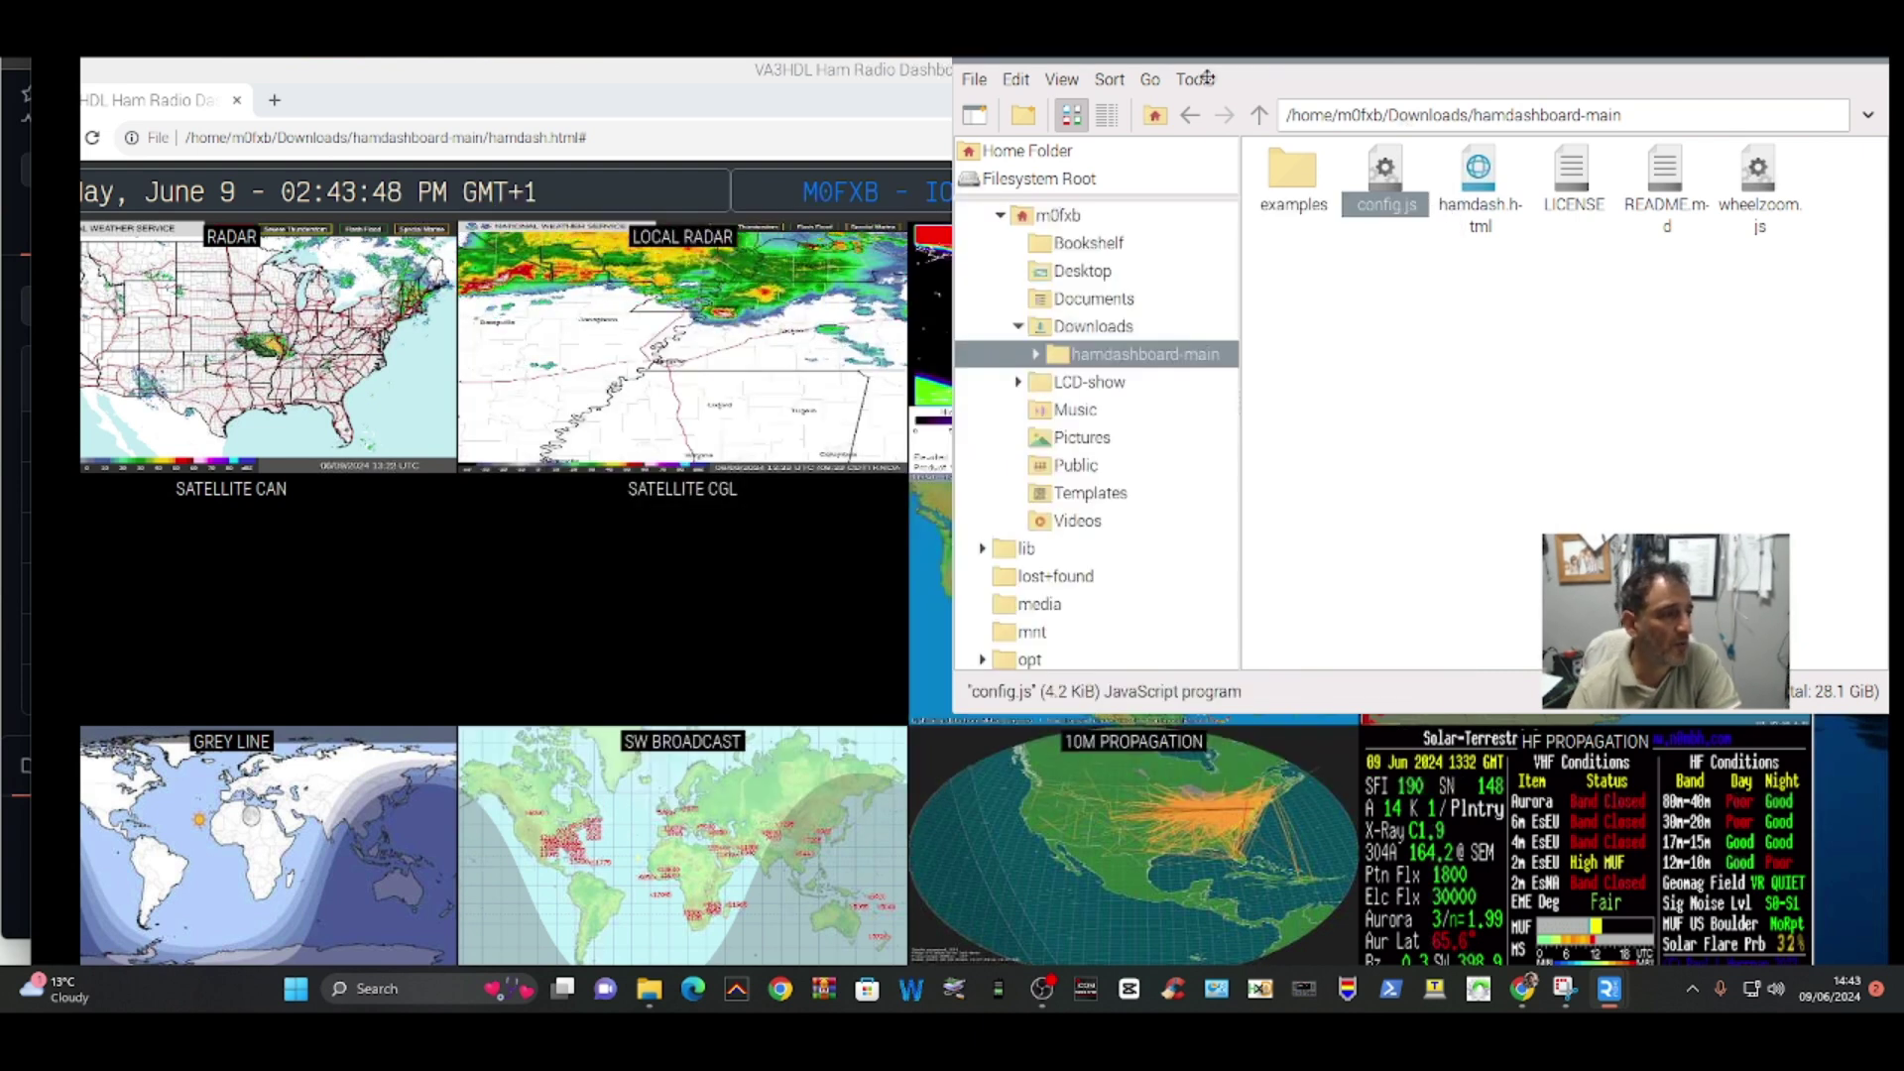
# Step: Move the file manager toward the screen centre and minimize it to reveal the dashboard
pyautogui.moveTo(1481, 65); pyautogui.dragTo(1071, 107)
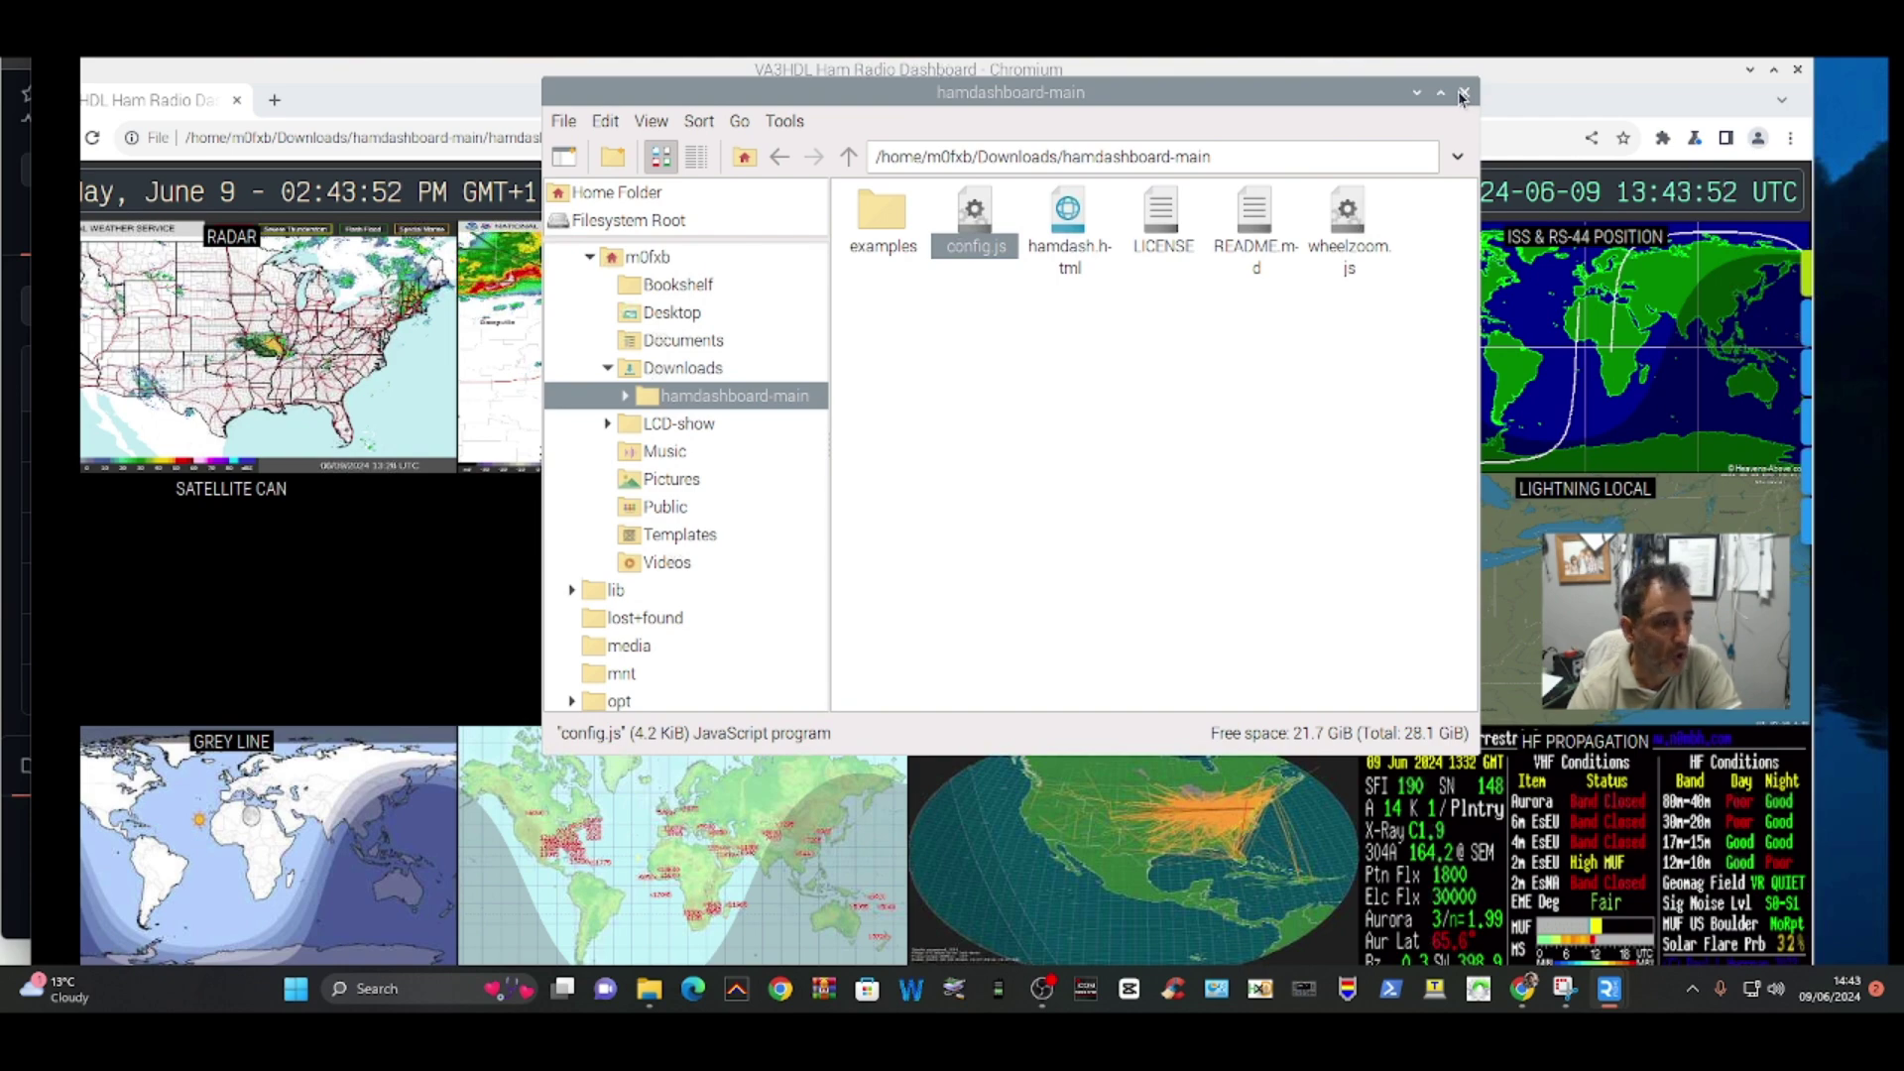
pyautogui.click(1415, 95)
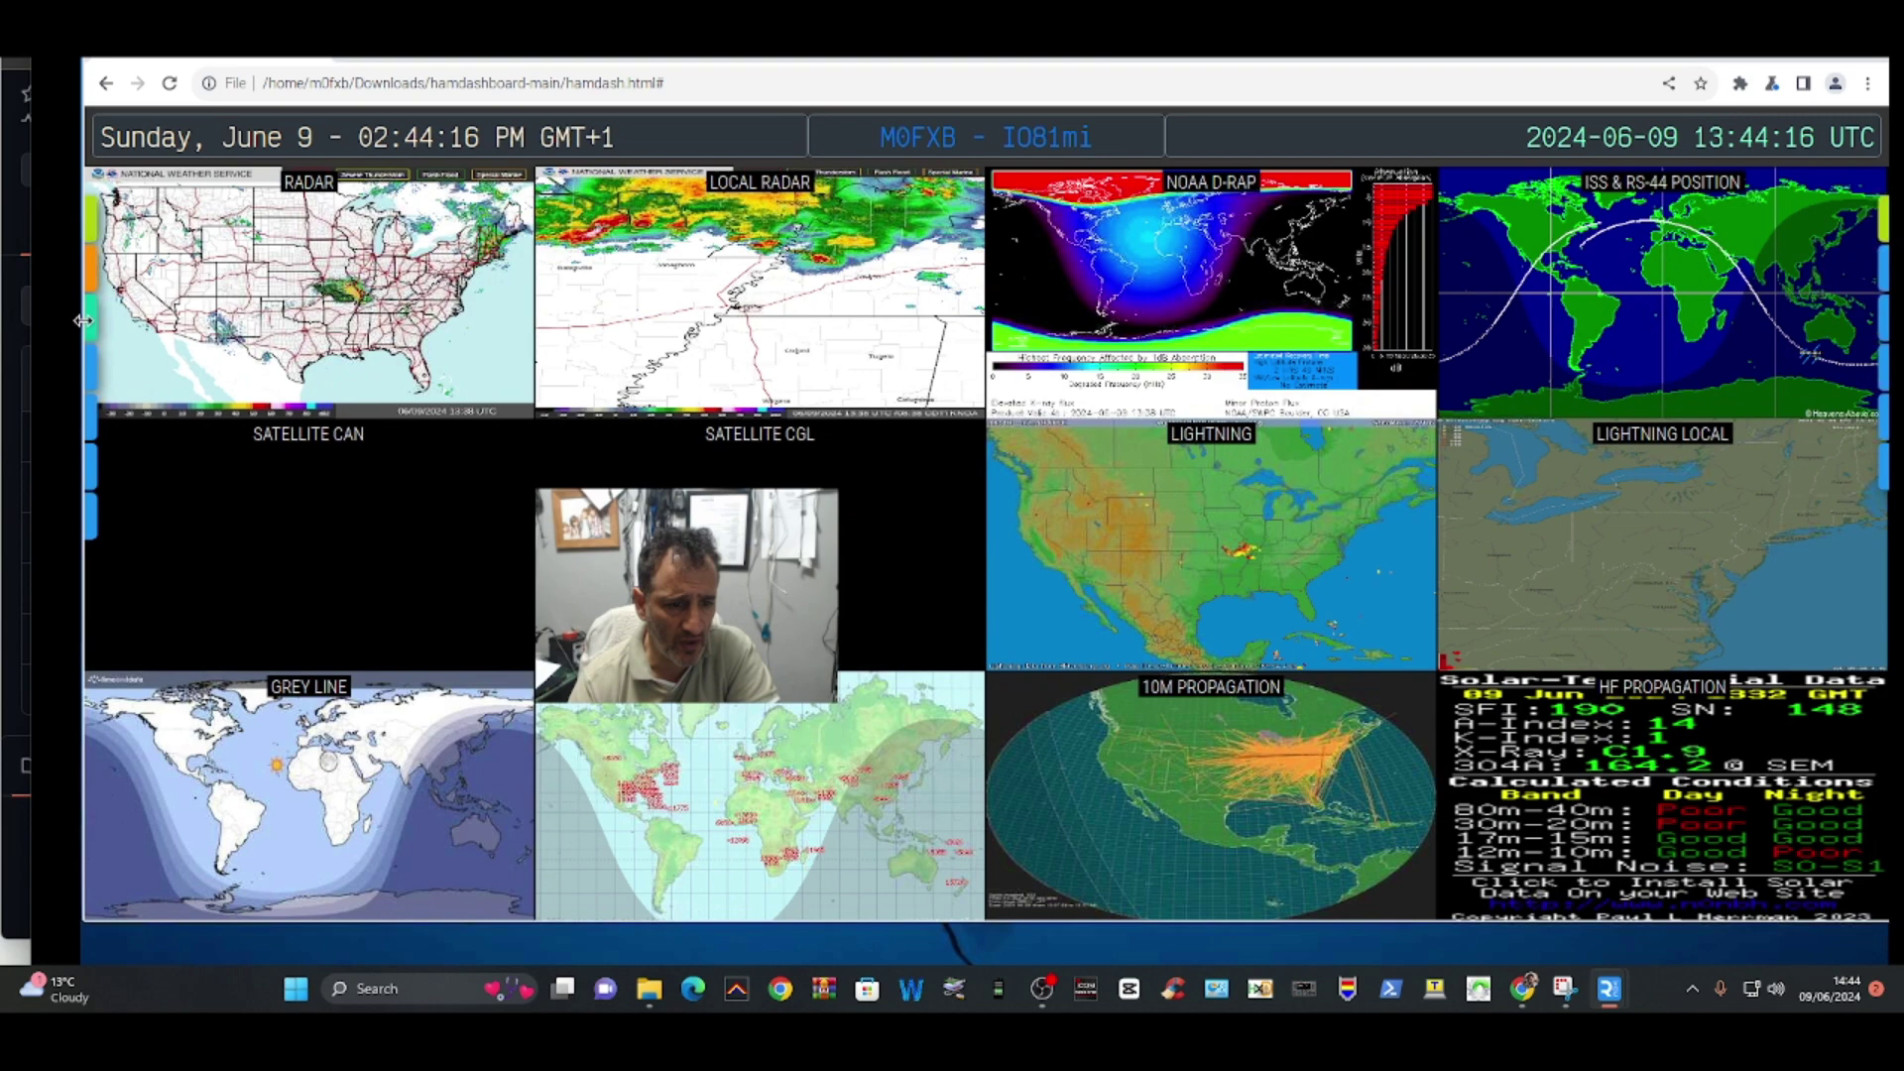
# Step: Preview the dashboard's left-edge side menu, then switch to another open application
pyautogui.moveTo(99, 333)
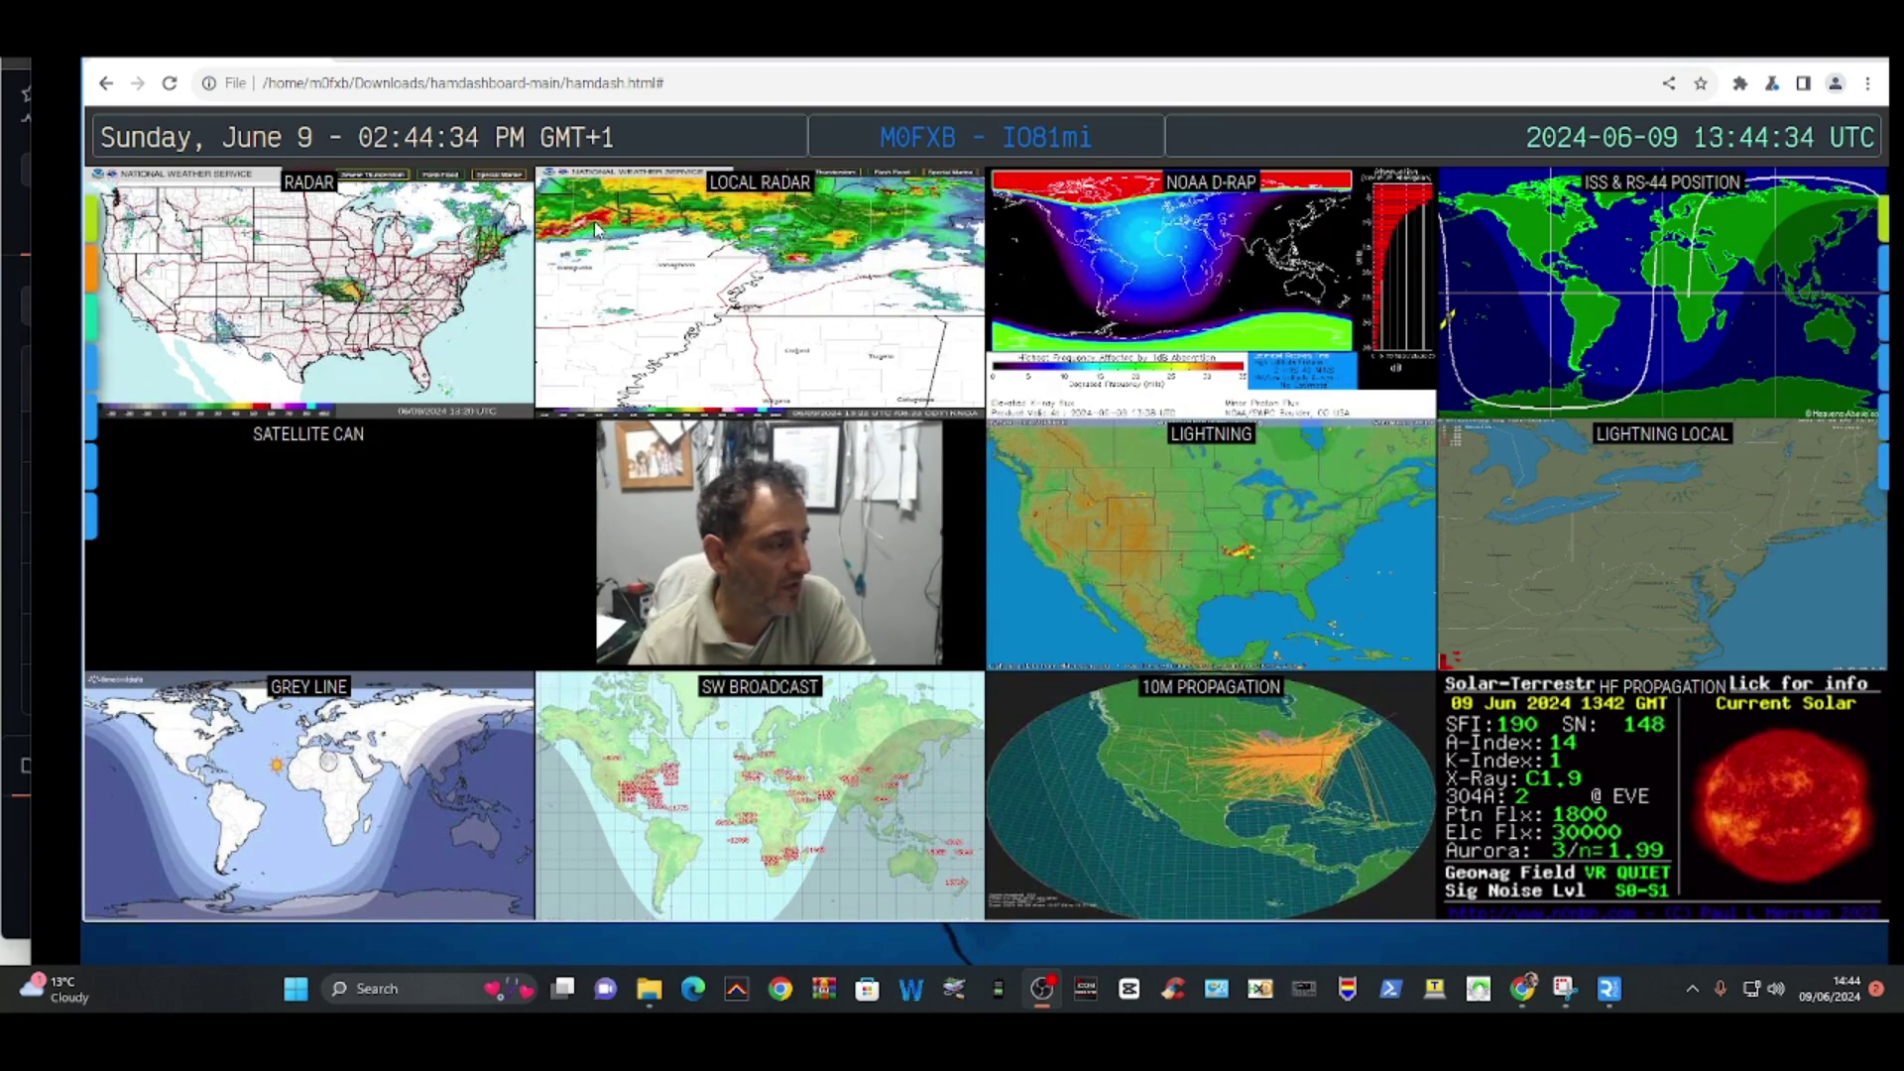
pyautogui.click(1452, 110)
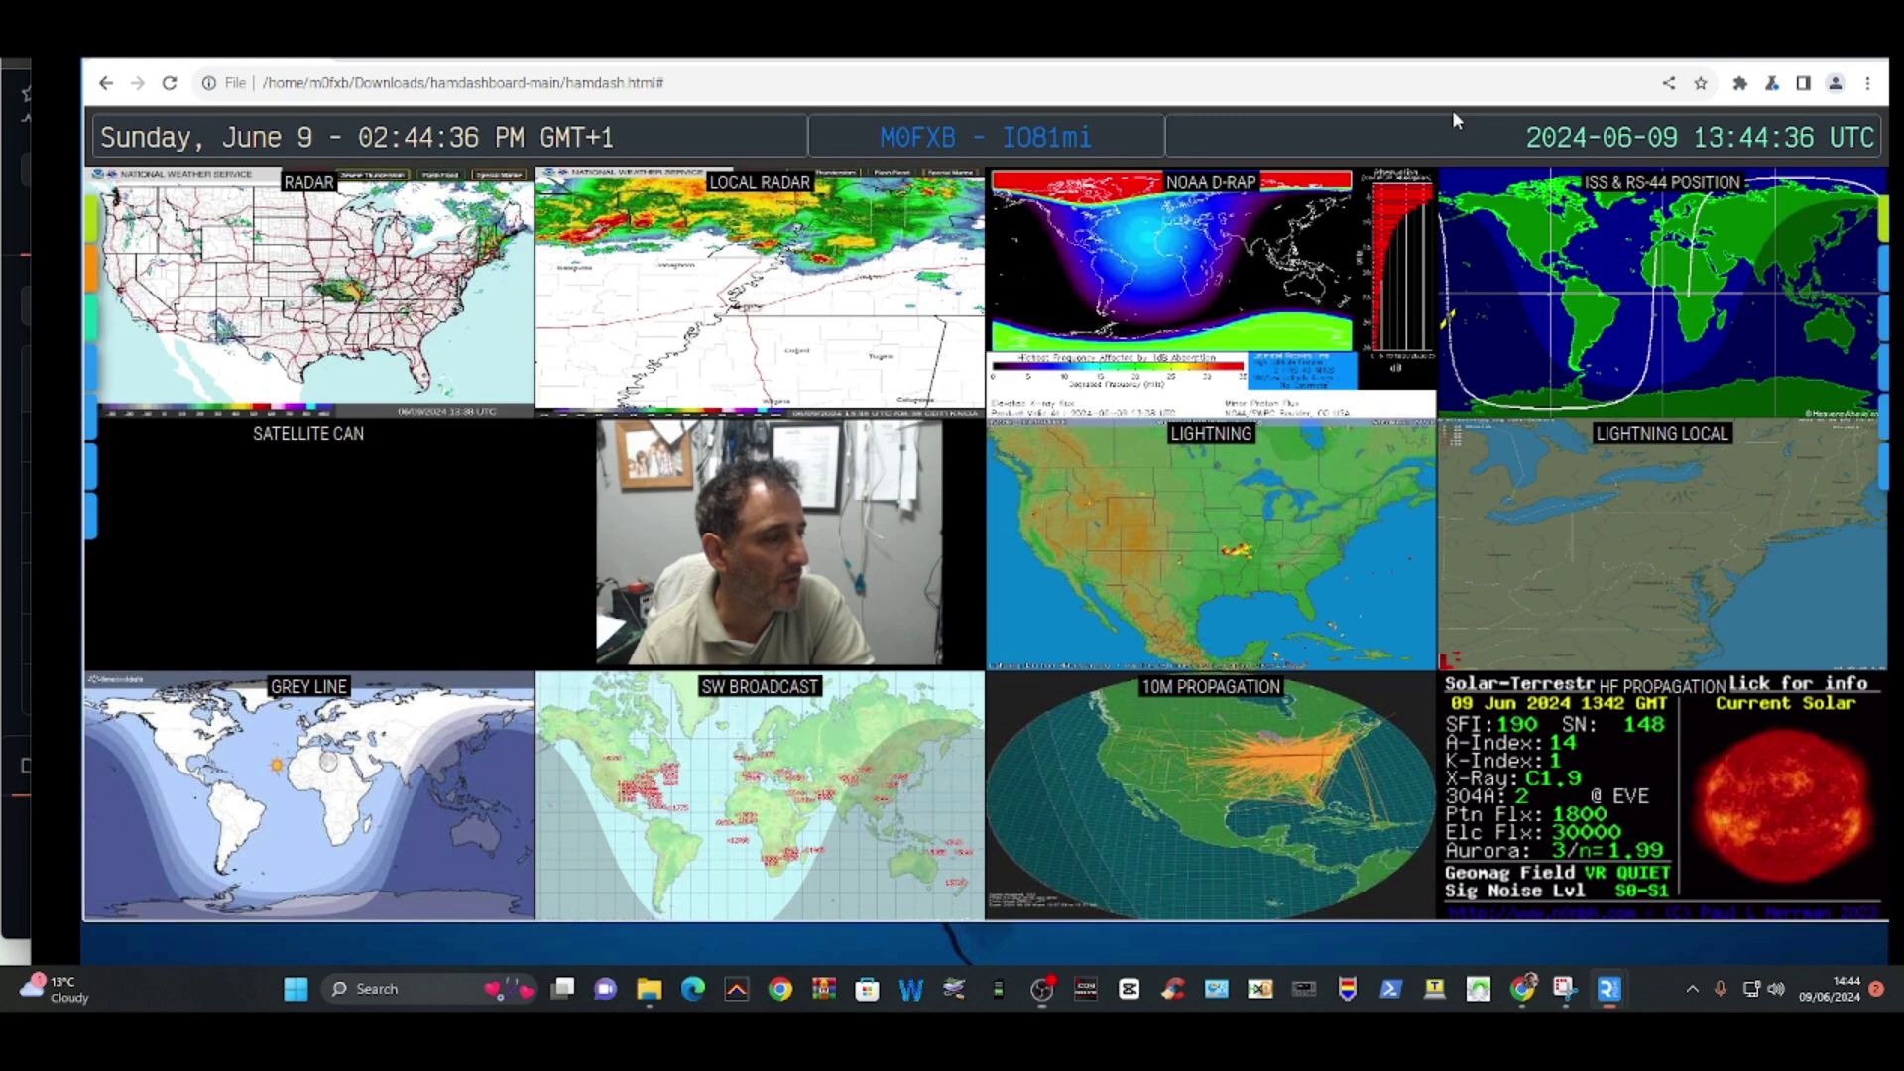